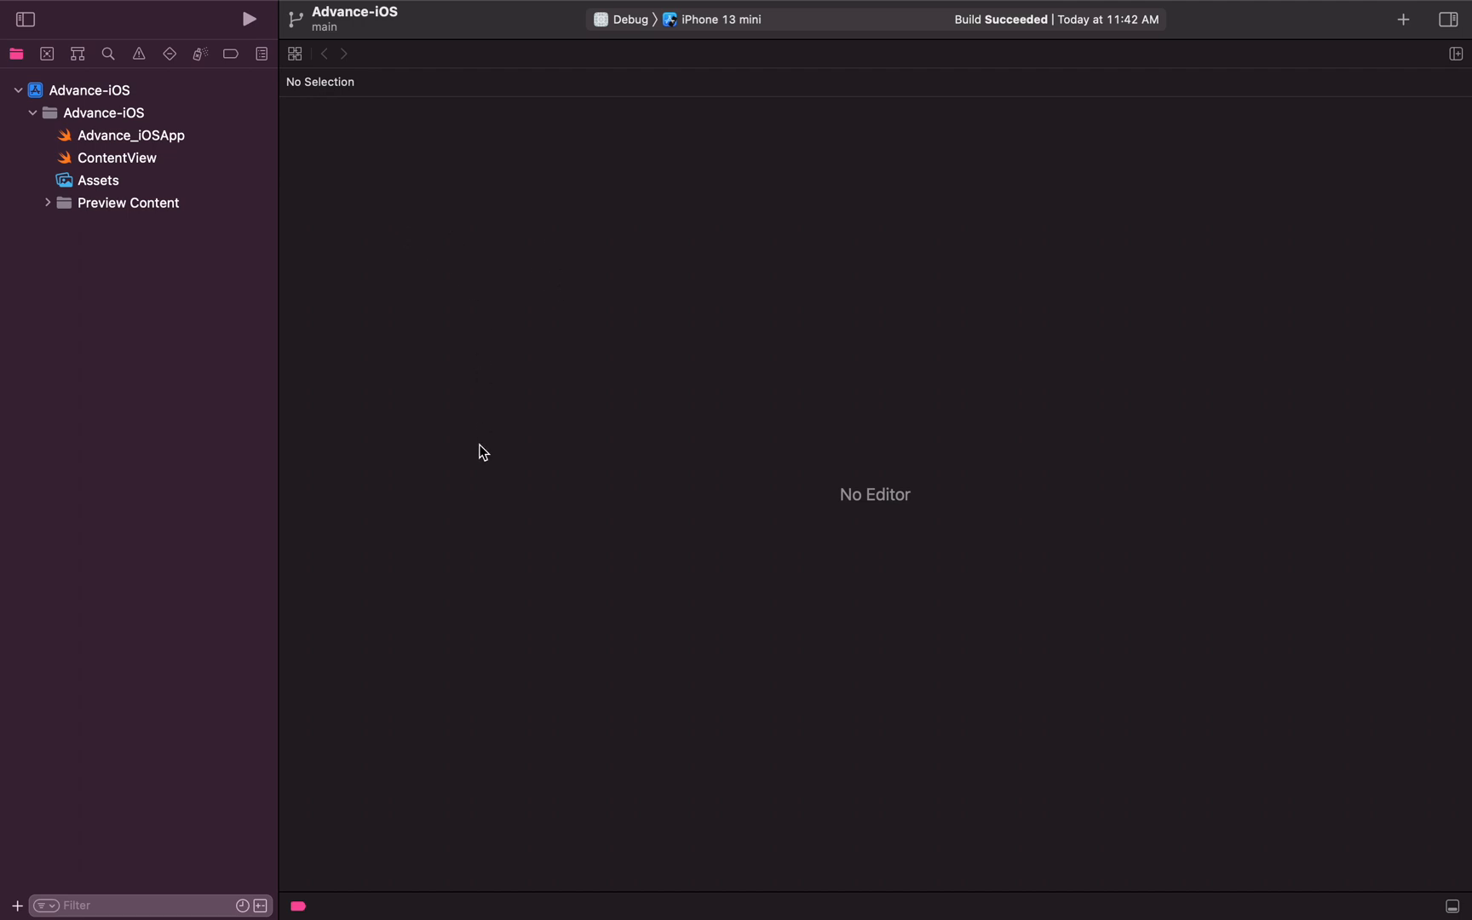
- Start a new project based on the iOS App template and proceed to its options
mouse_move(77, 7)
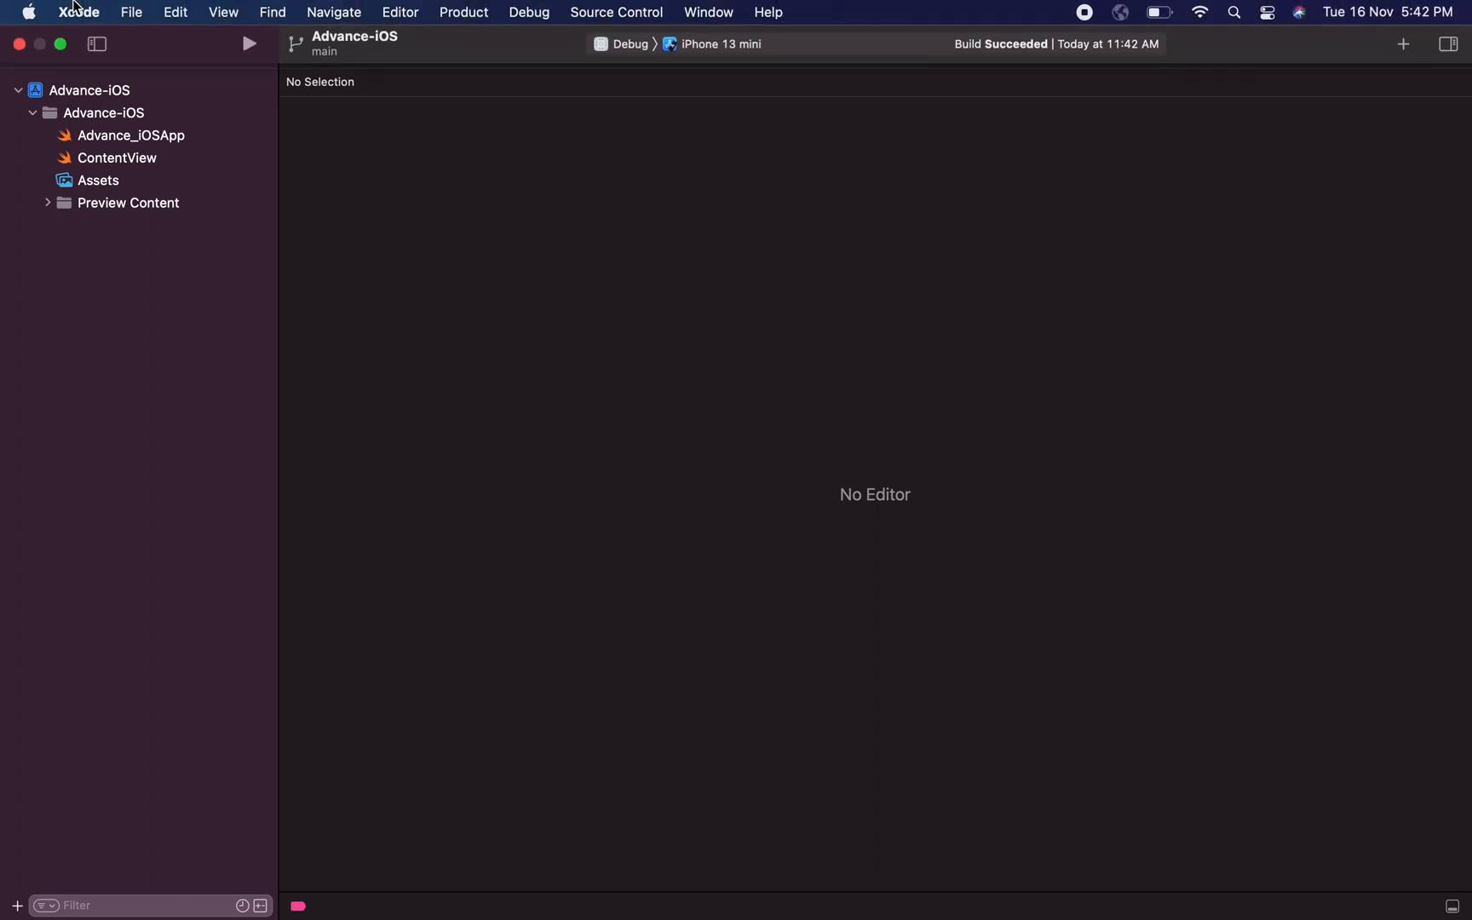
click(131, 12)
mouse_move(135, 55)
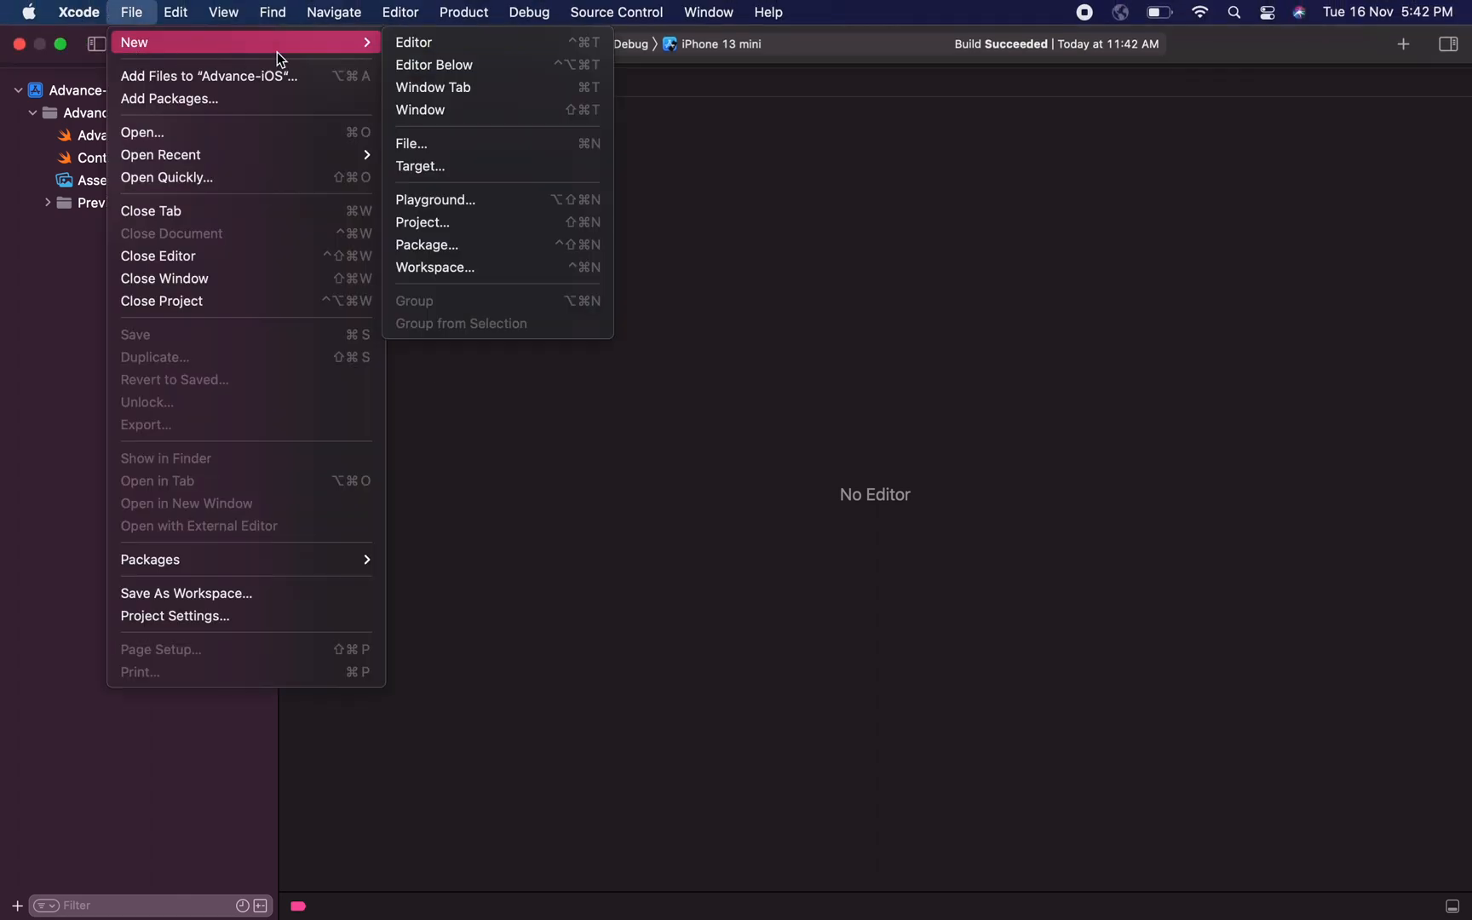
click(475, 226)
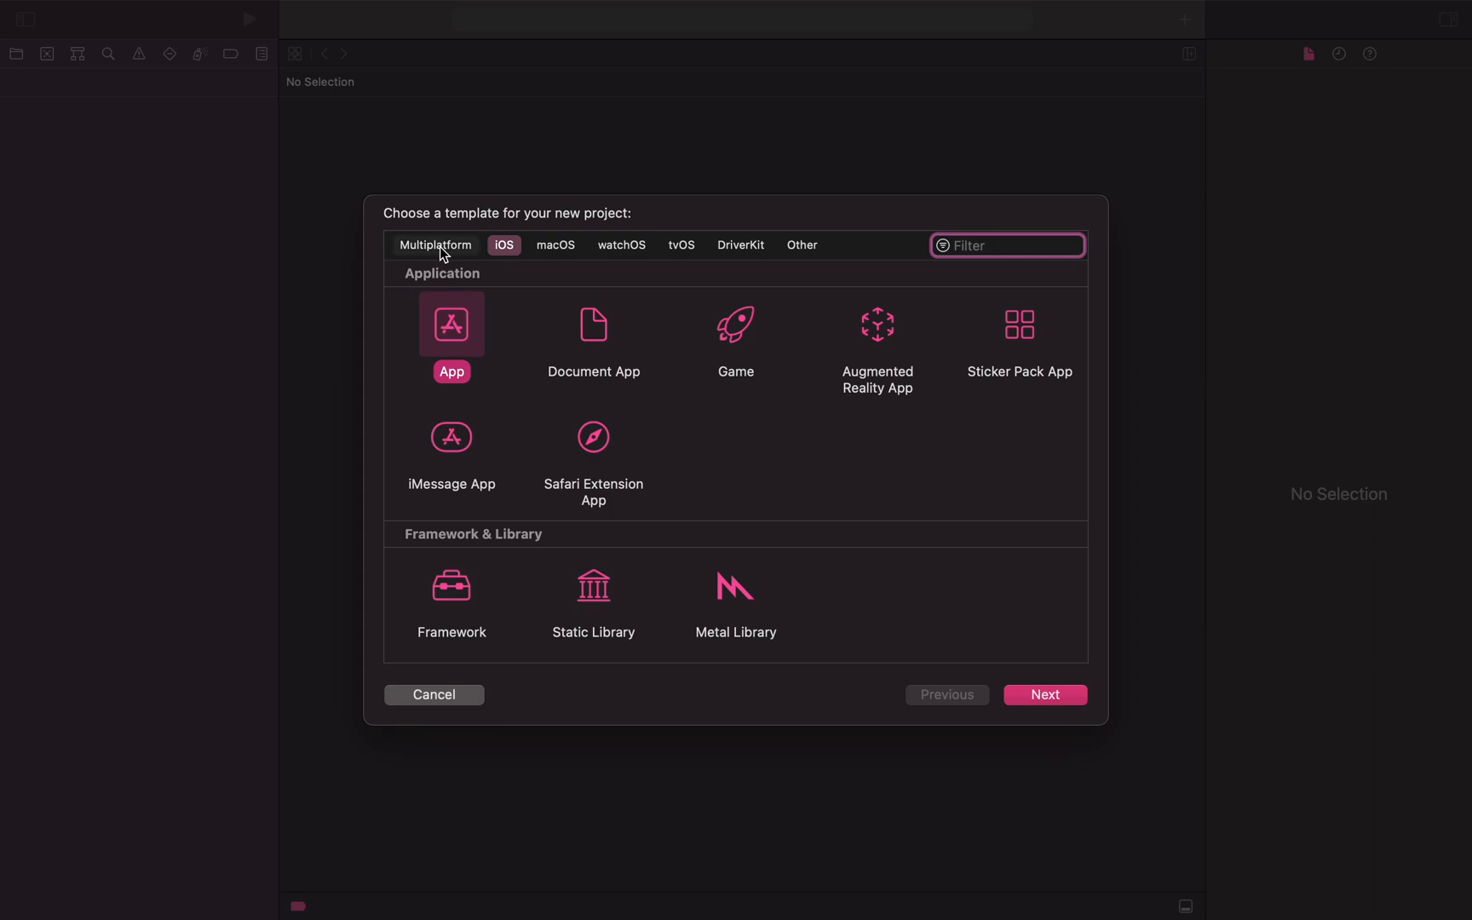
click(464, 244)
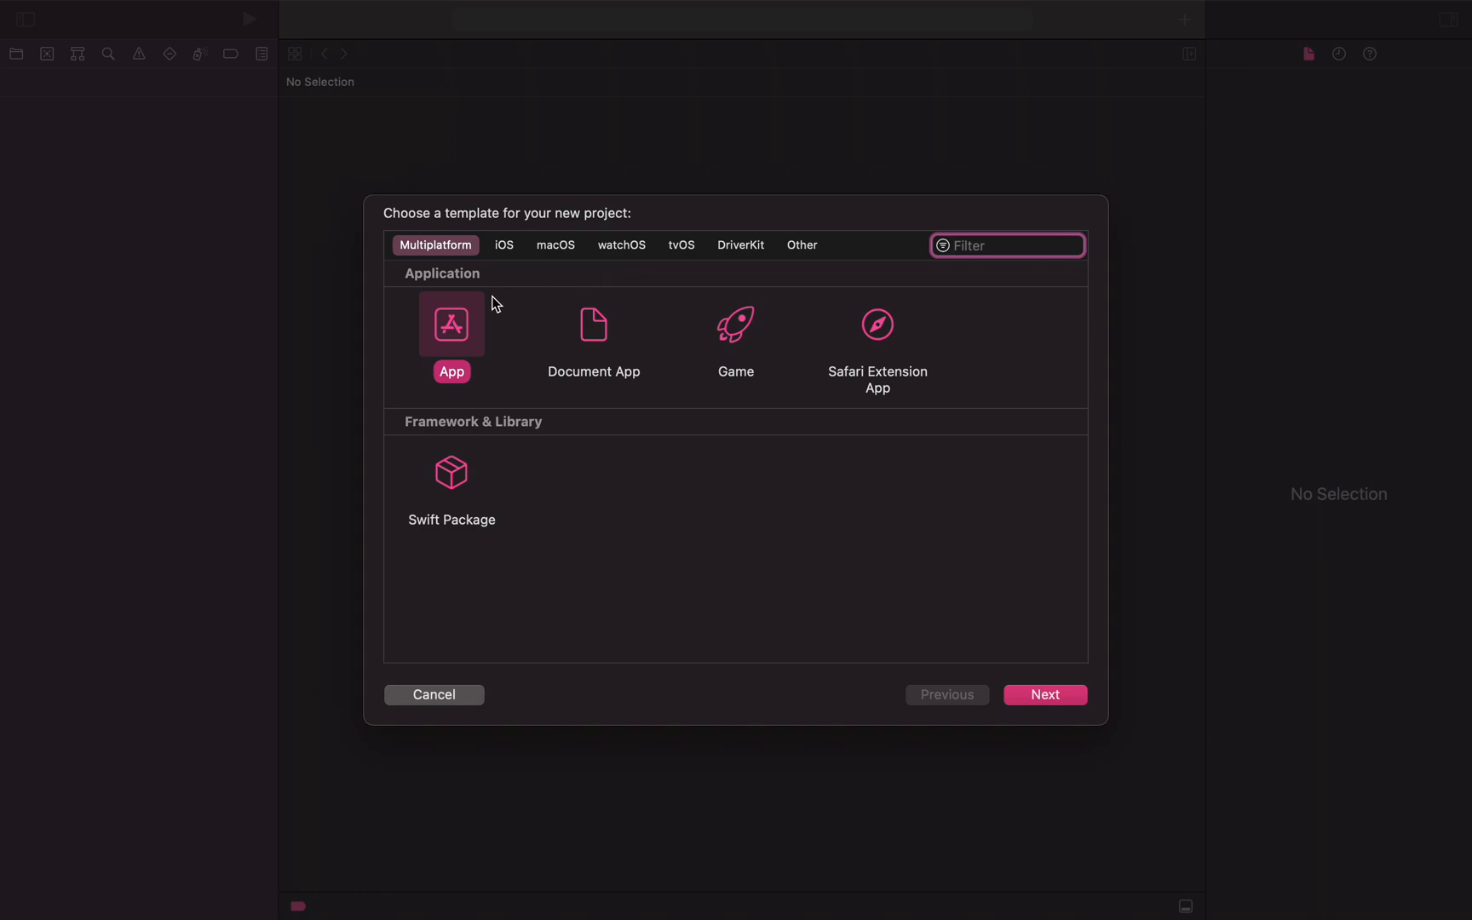
click(504, 245)
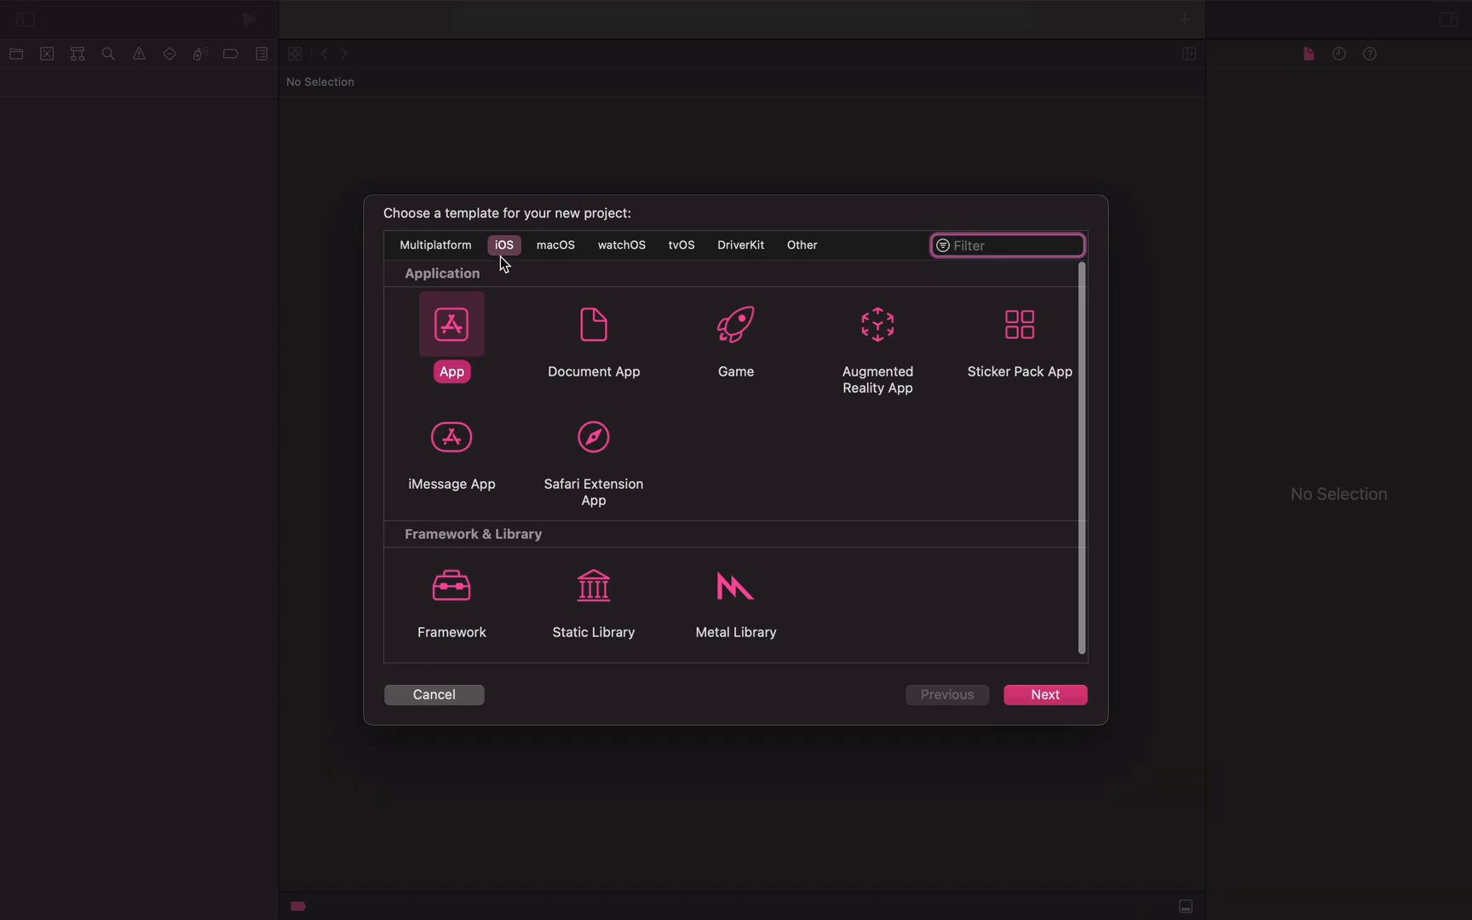
click(437, 318)
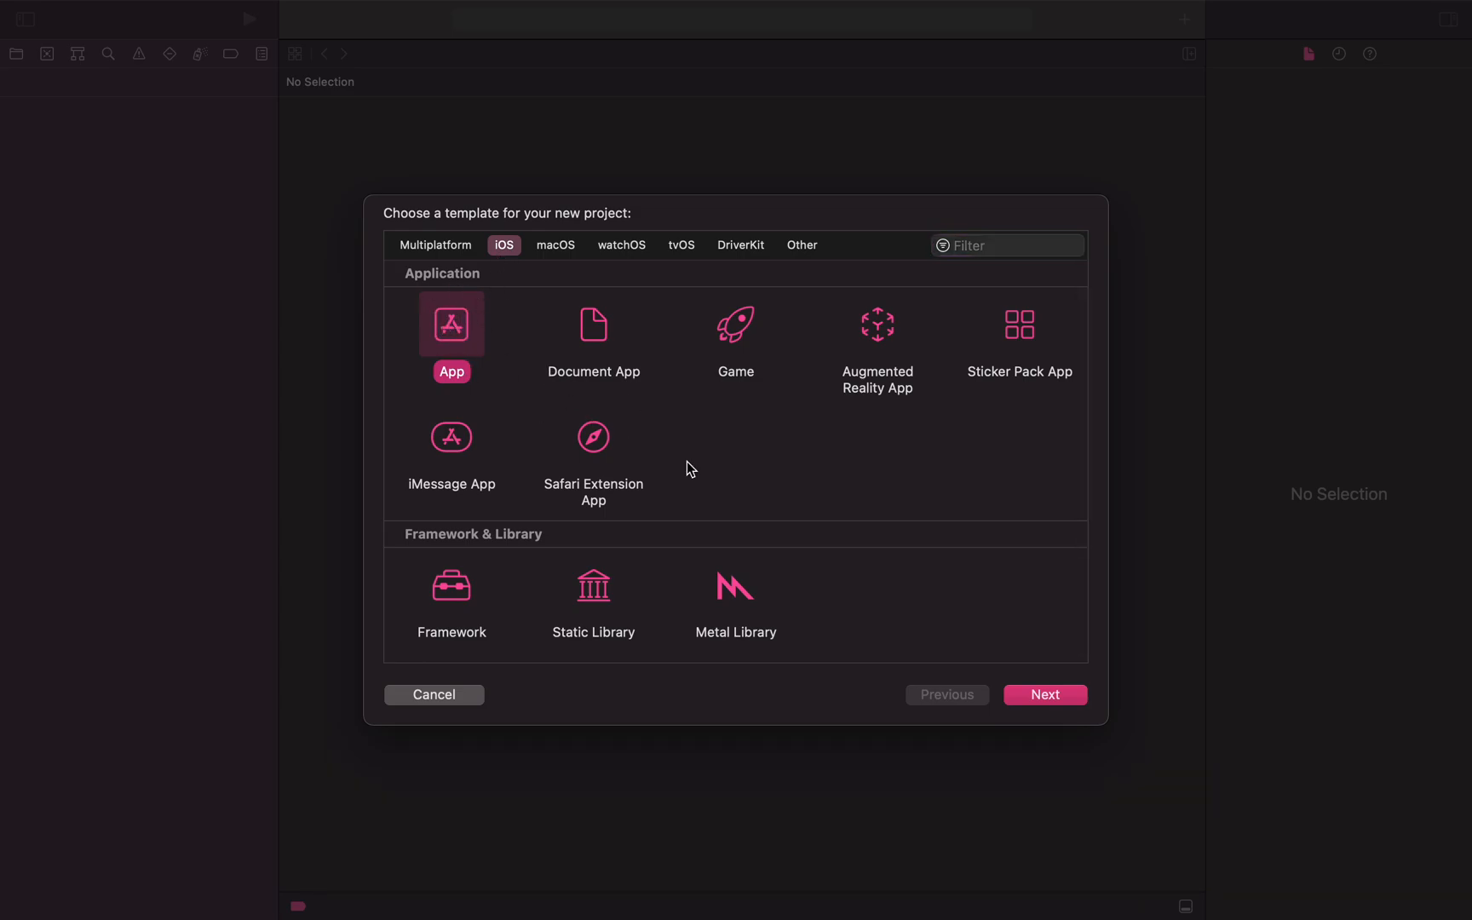
click(1046, 695)
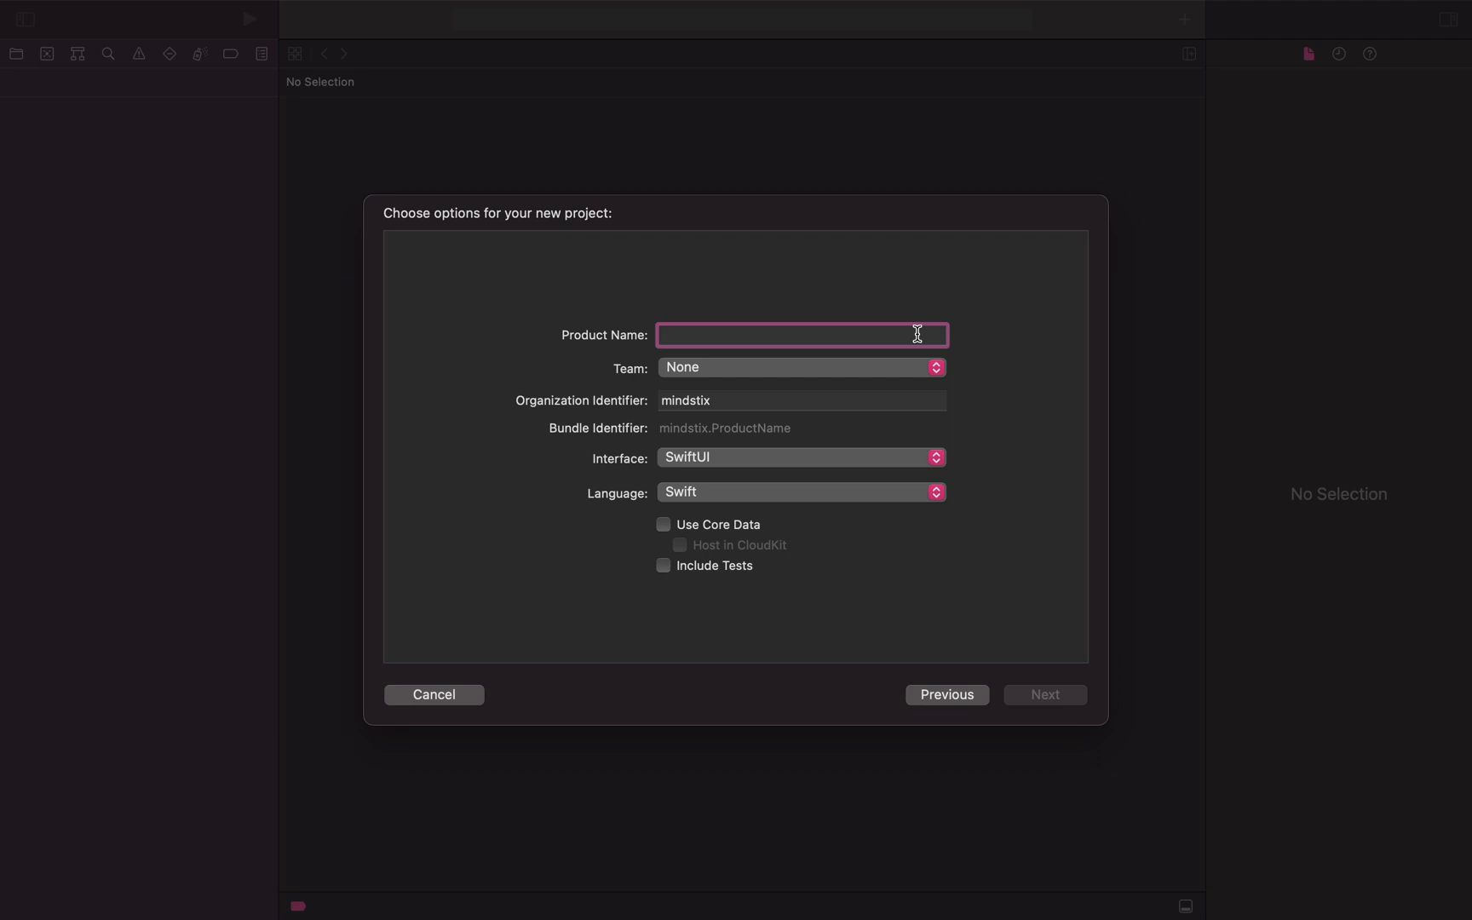
- Enter SetProjectToGitHub as the new project's product name
text(set)
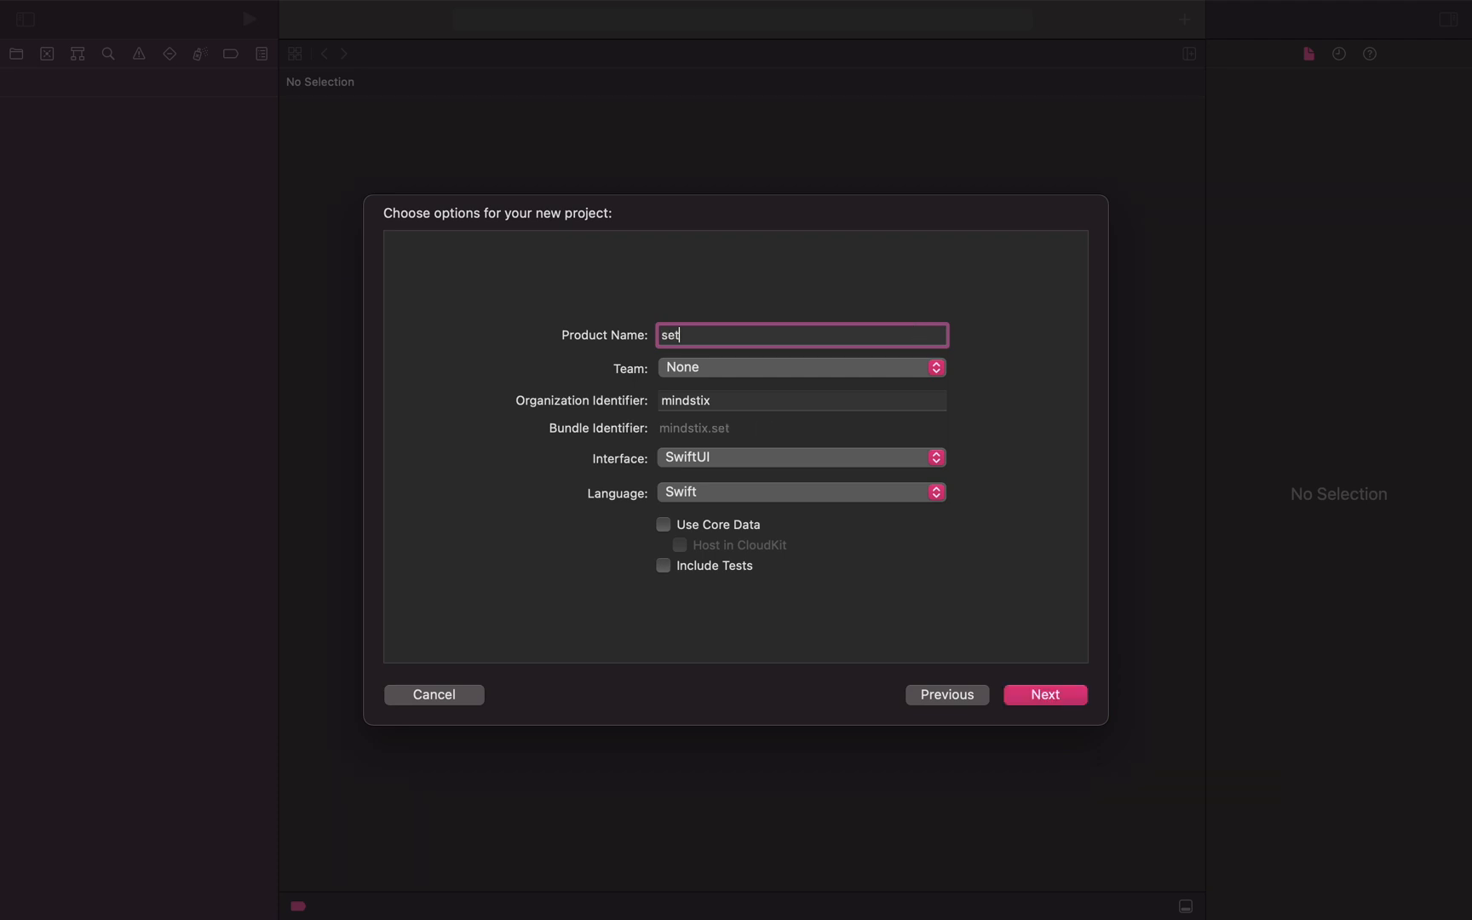
text(ProjectToGitHub)
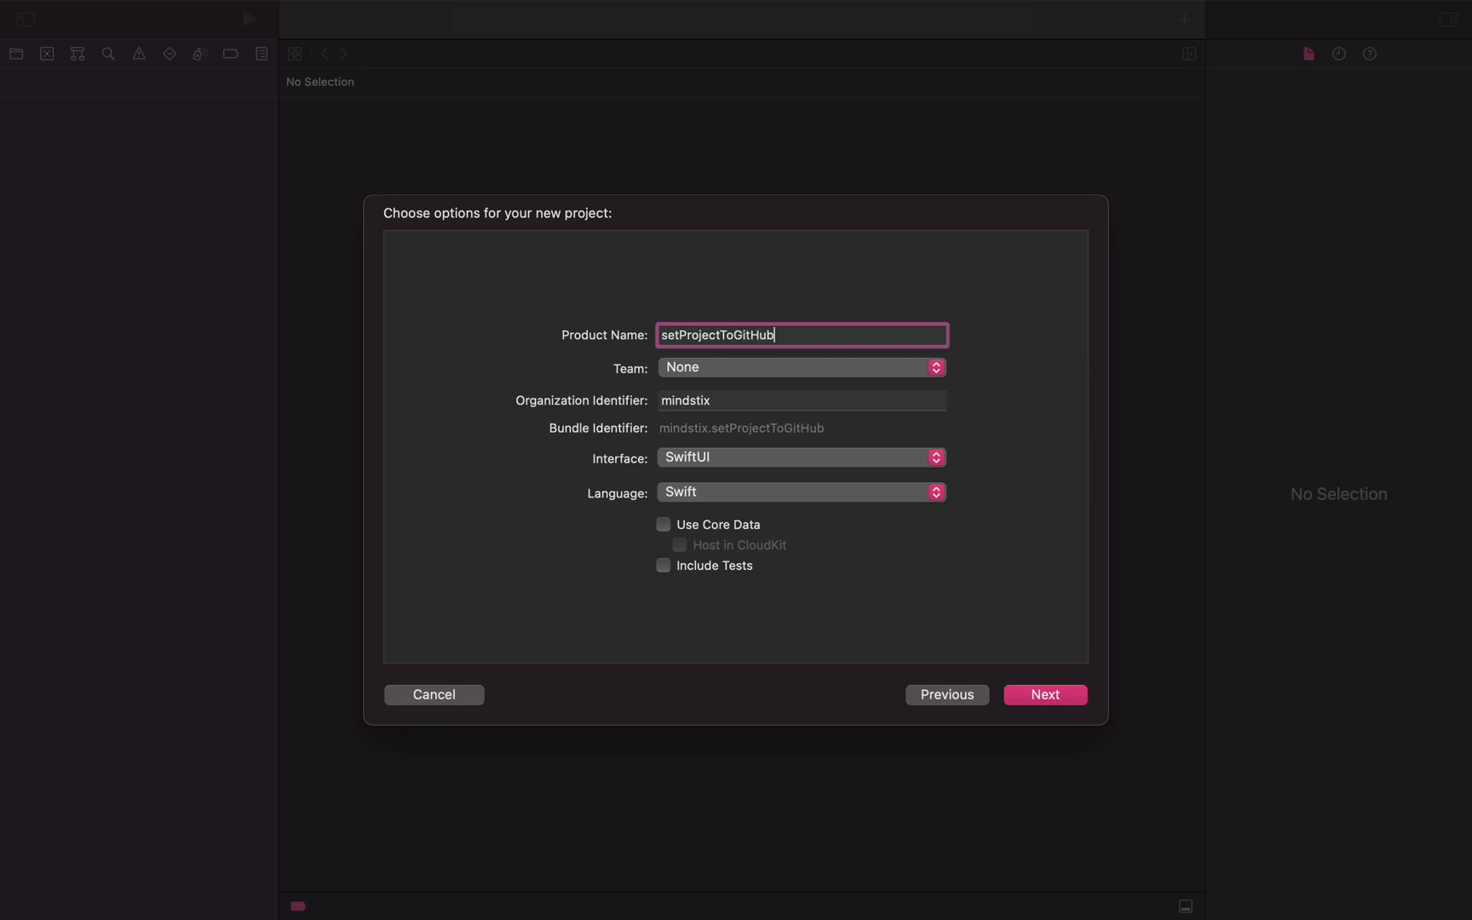
key(Left)
key(Left)
key(Left)
key(Left)
key(Left)
key(Left)
key(Left)
key(Left)
key(Left)
key(Left)
key(Left)
key(BackSpace)
text(S)
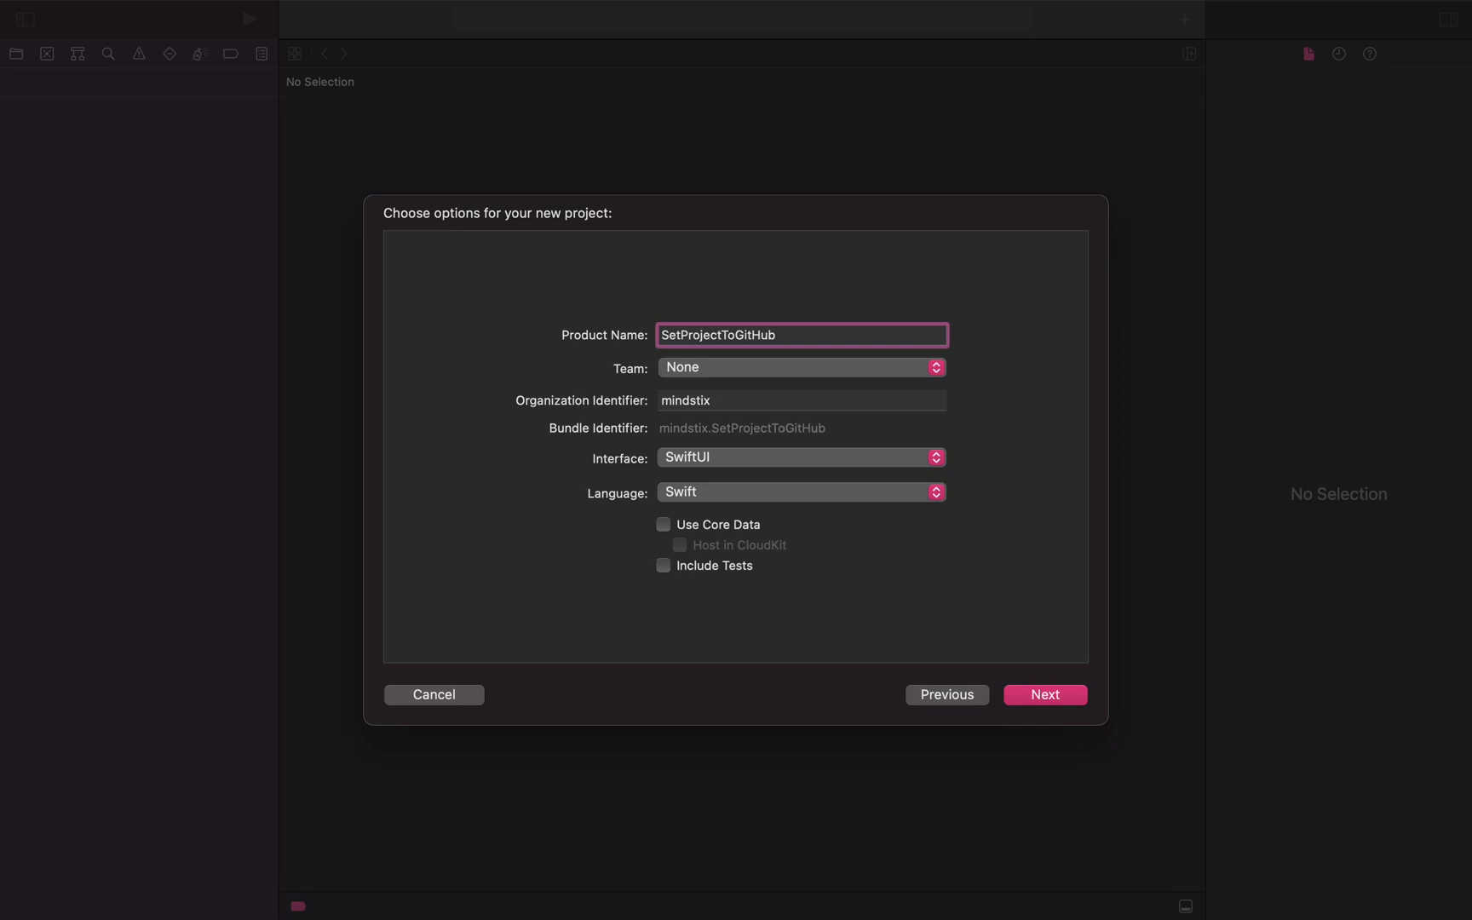
- Keep SwiftUI as the interface and create the project in the Advance-iOS-App-Project folder without a Git repository
click(941, 458)
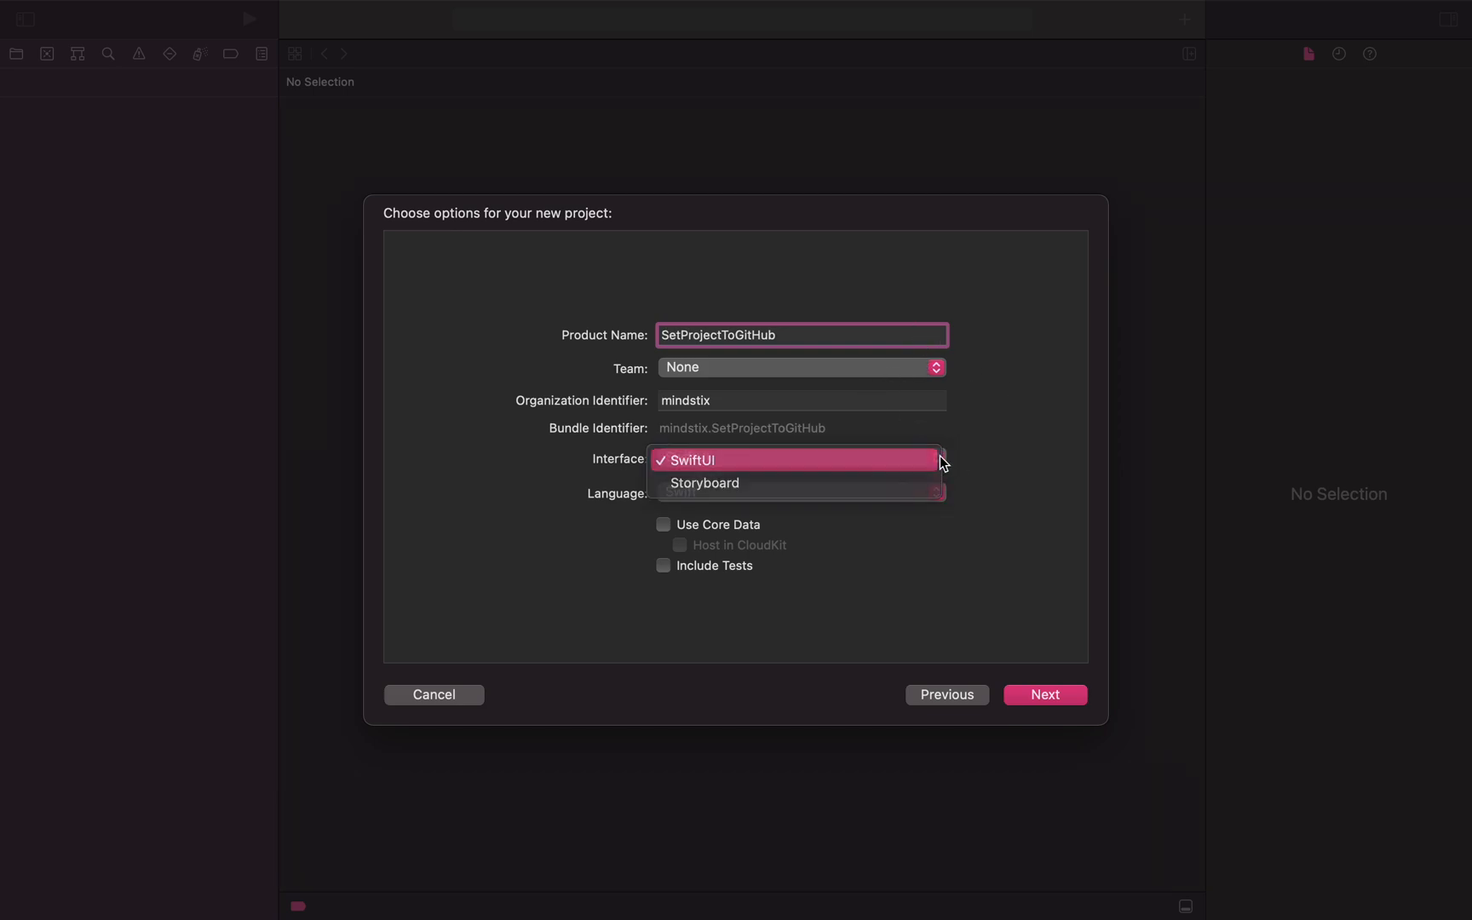
click(939, 458)
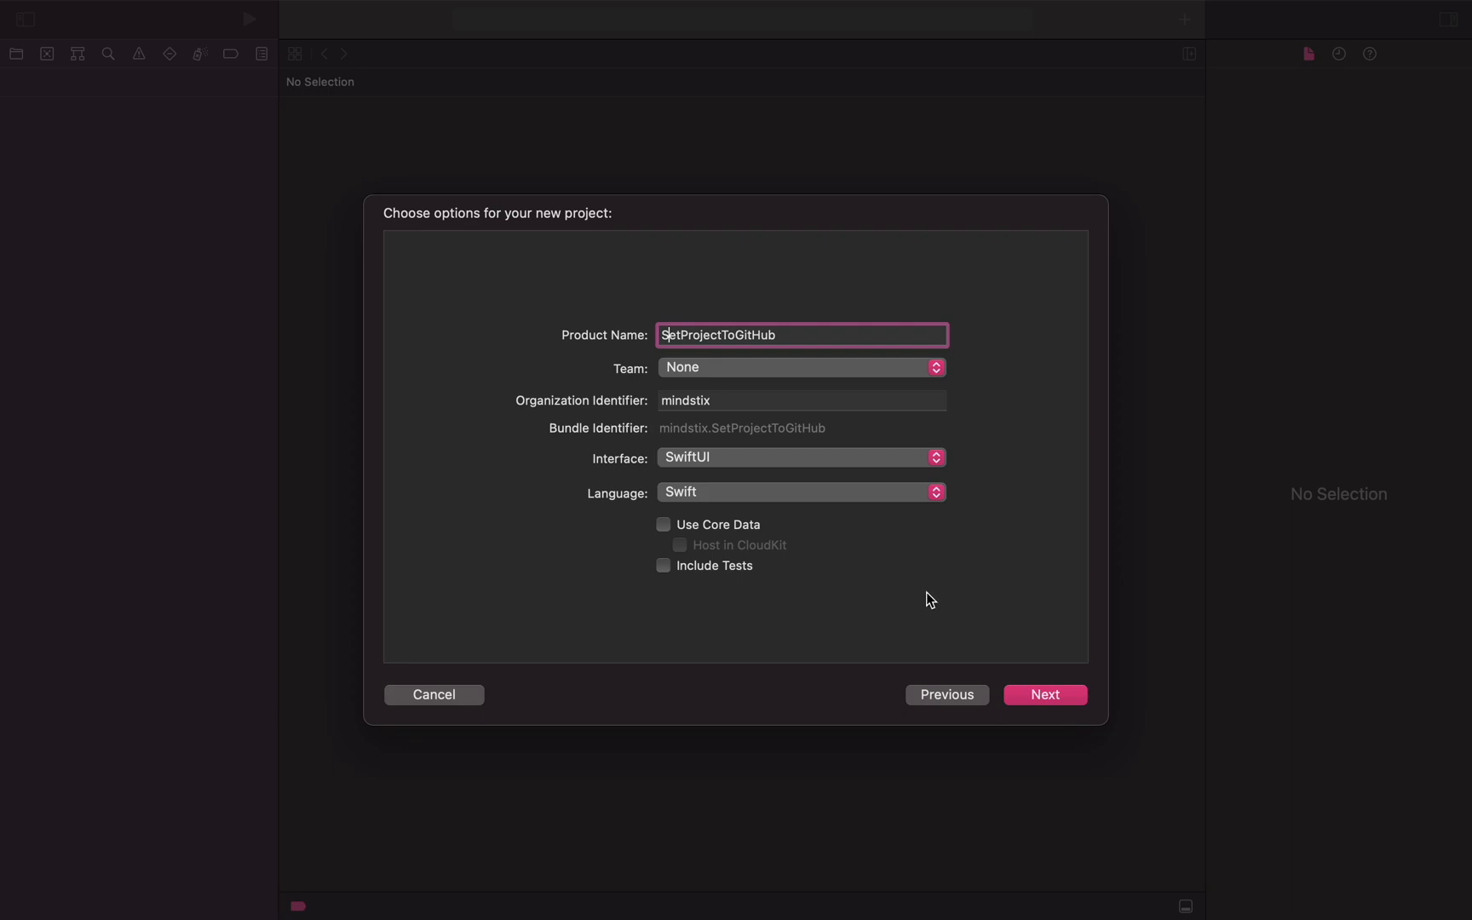
click(1046, 695)
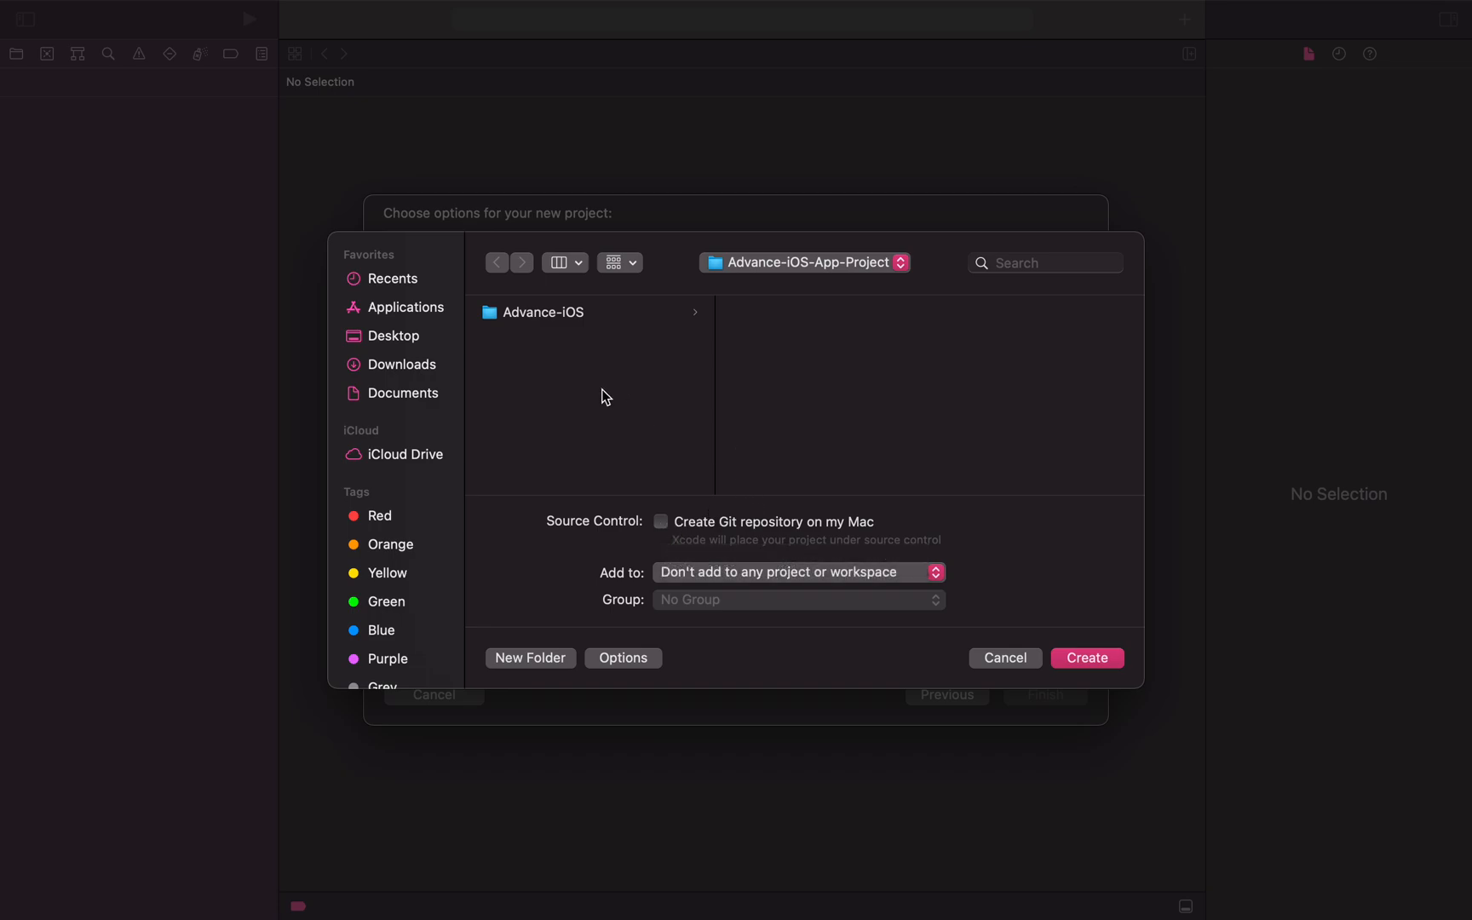
click(1096, 662)
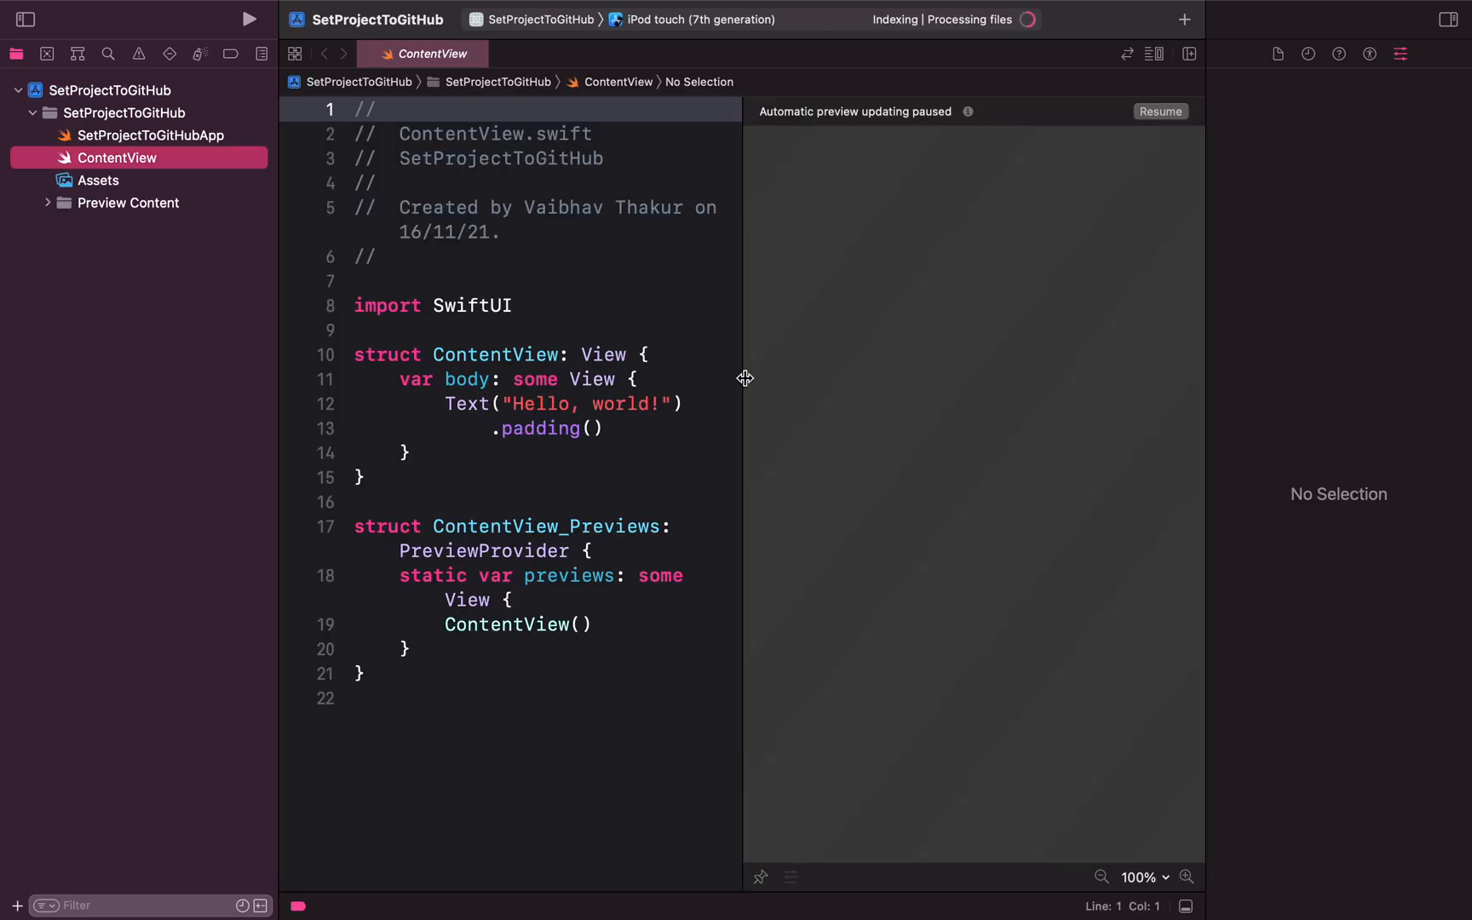
- Hide the preview canvas and the inspector so the ContentView code fills the editor area
drag(744, 378, 1160, 381)
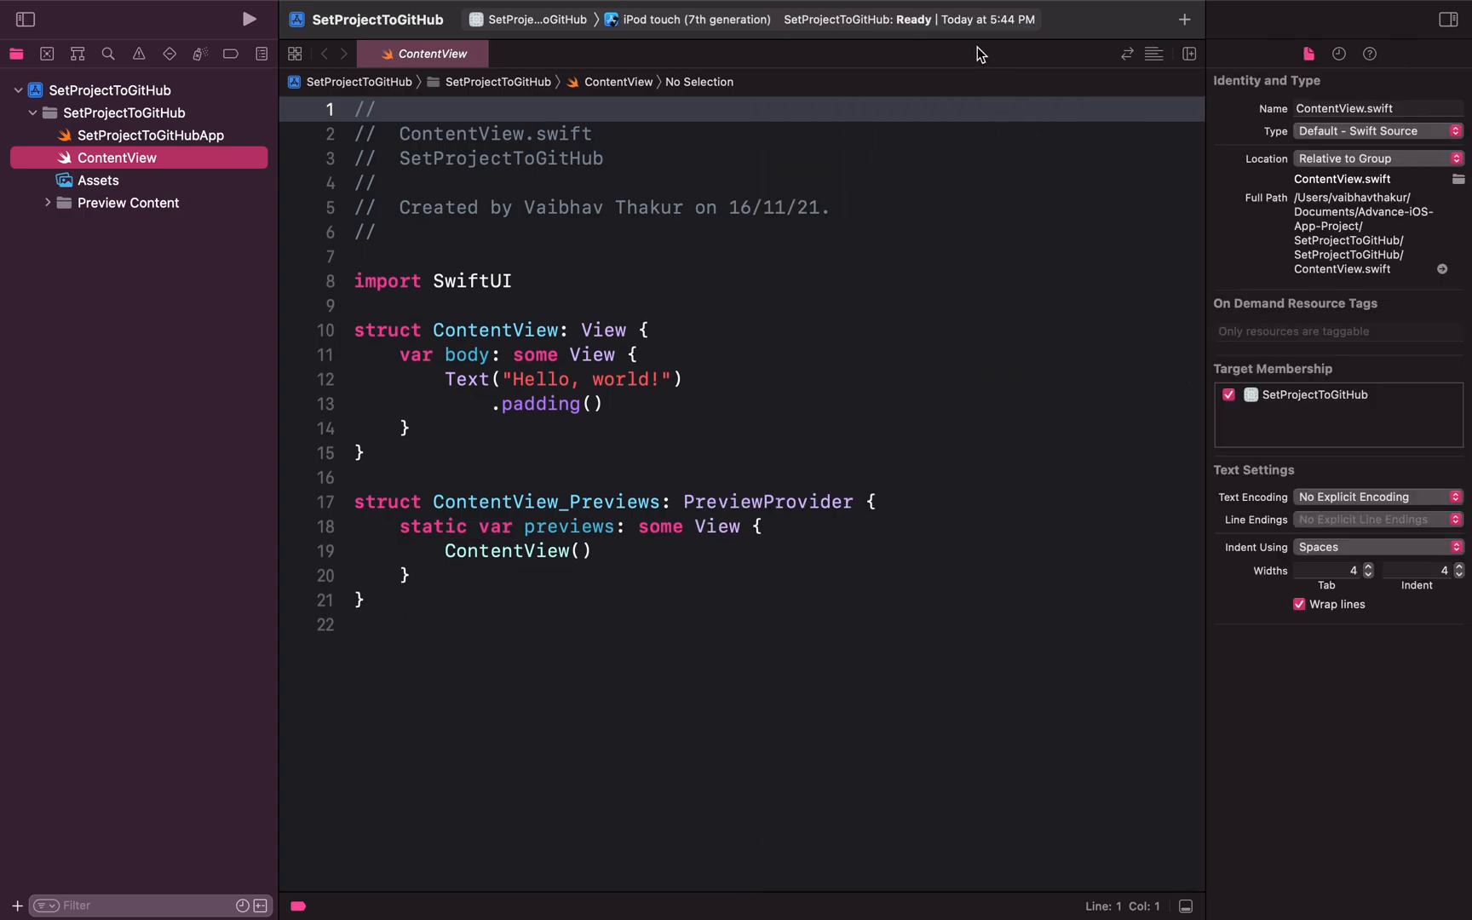
click(1447, 25)
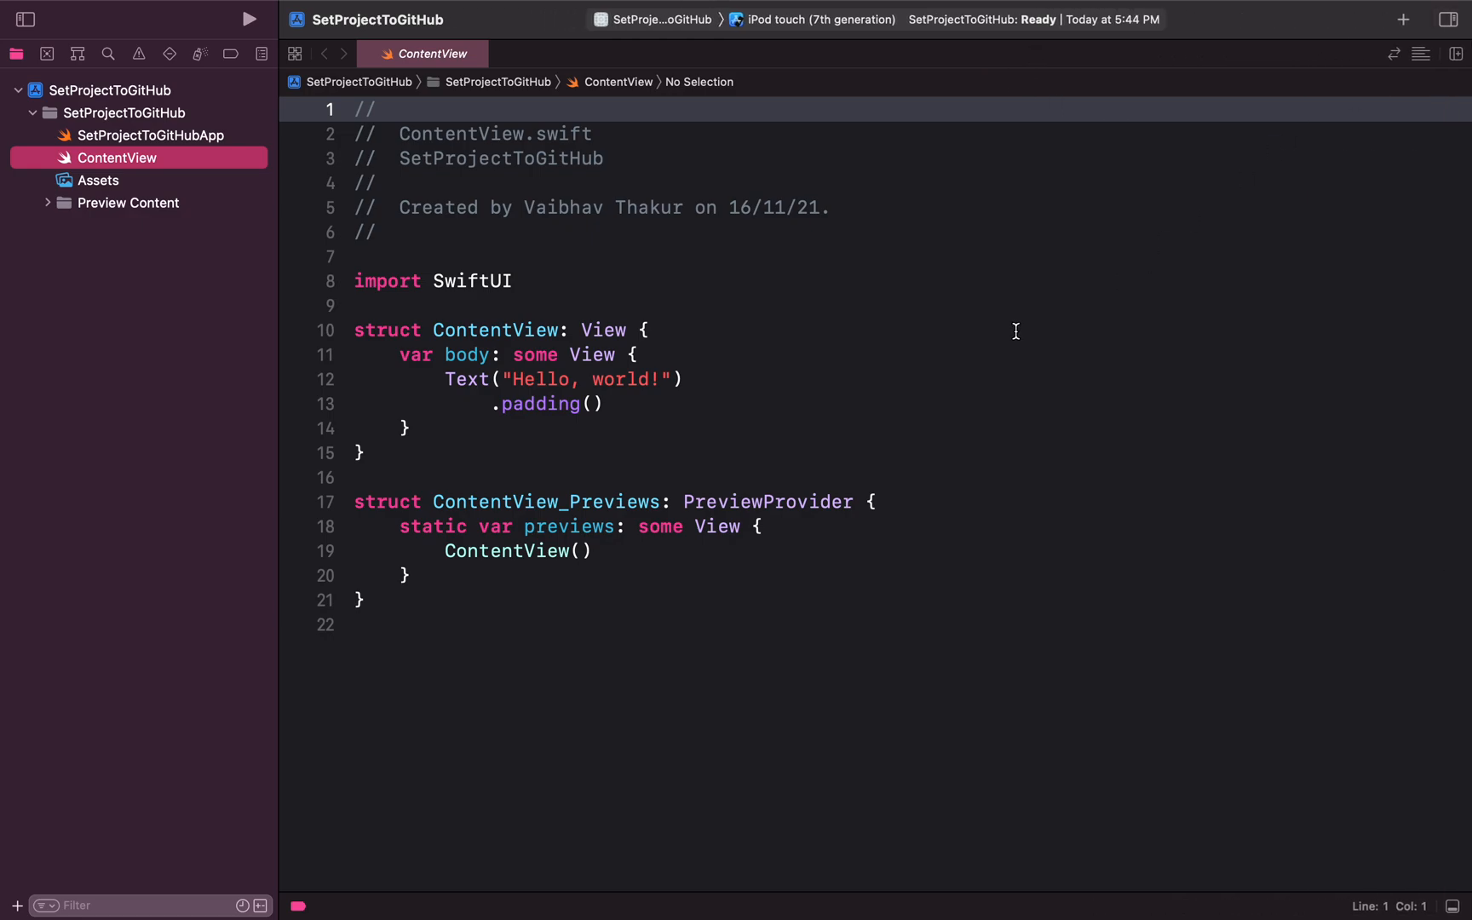
click(738, 259)
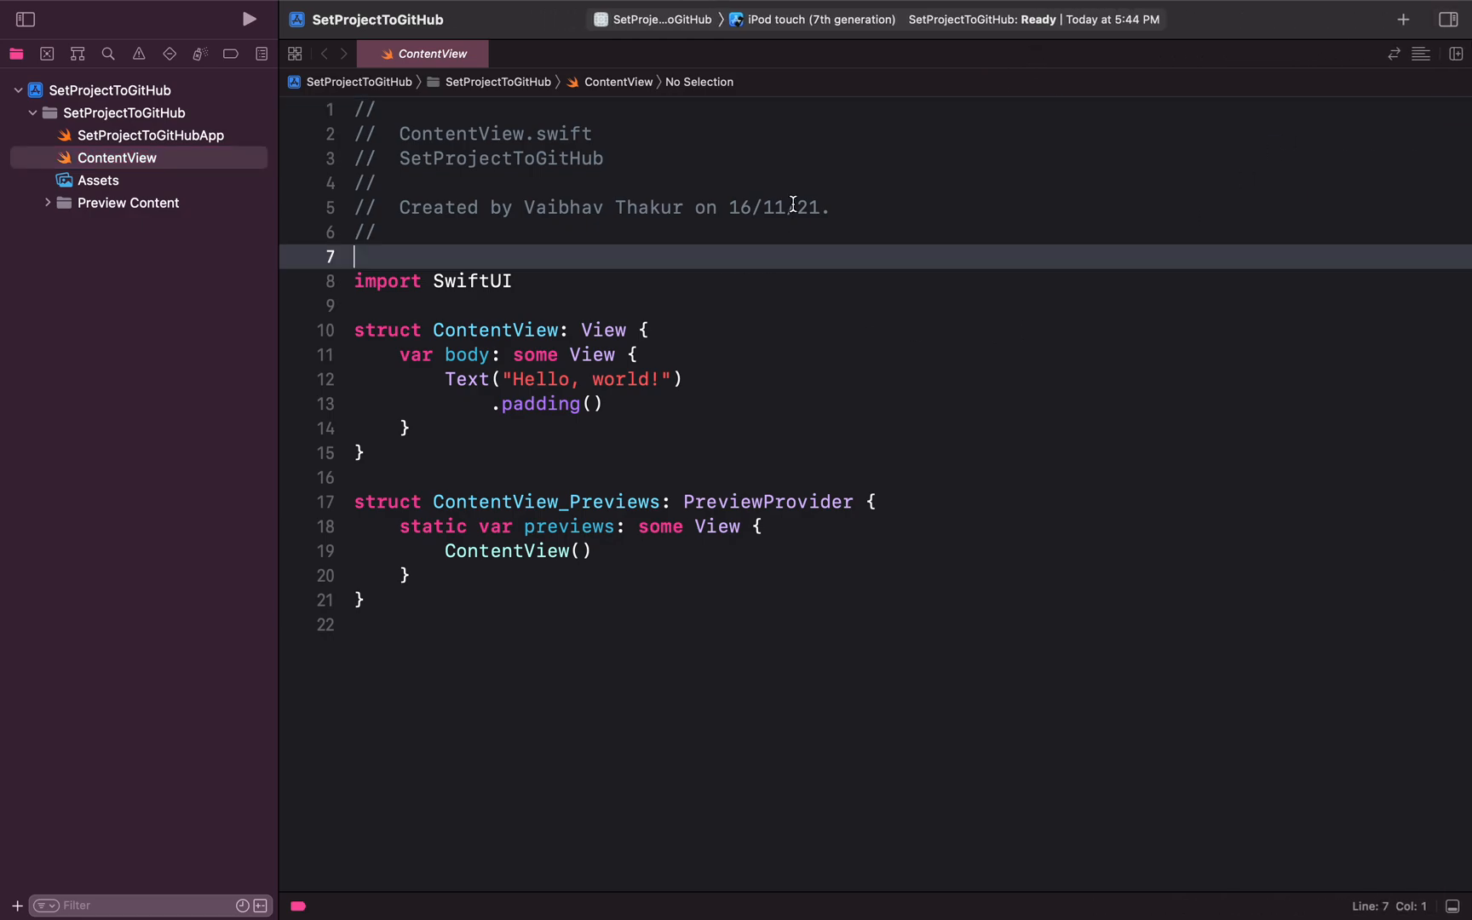
- Set the run destination of the SetProjectToGitHub scheme to the iPhone 13 mini simulator
click(669, 20)
mouse_move(665, 28)
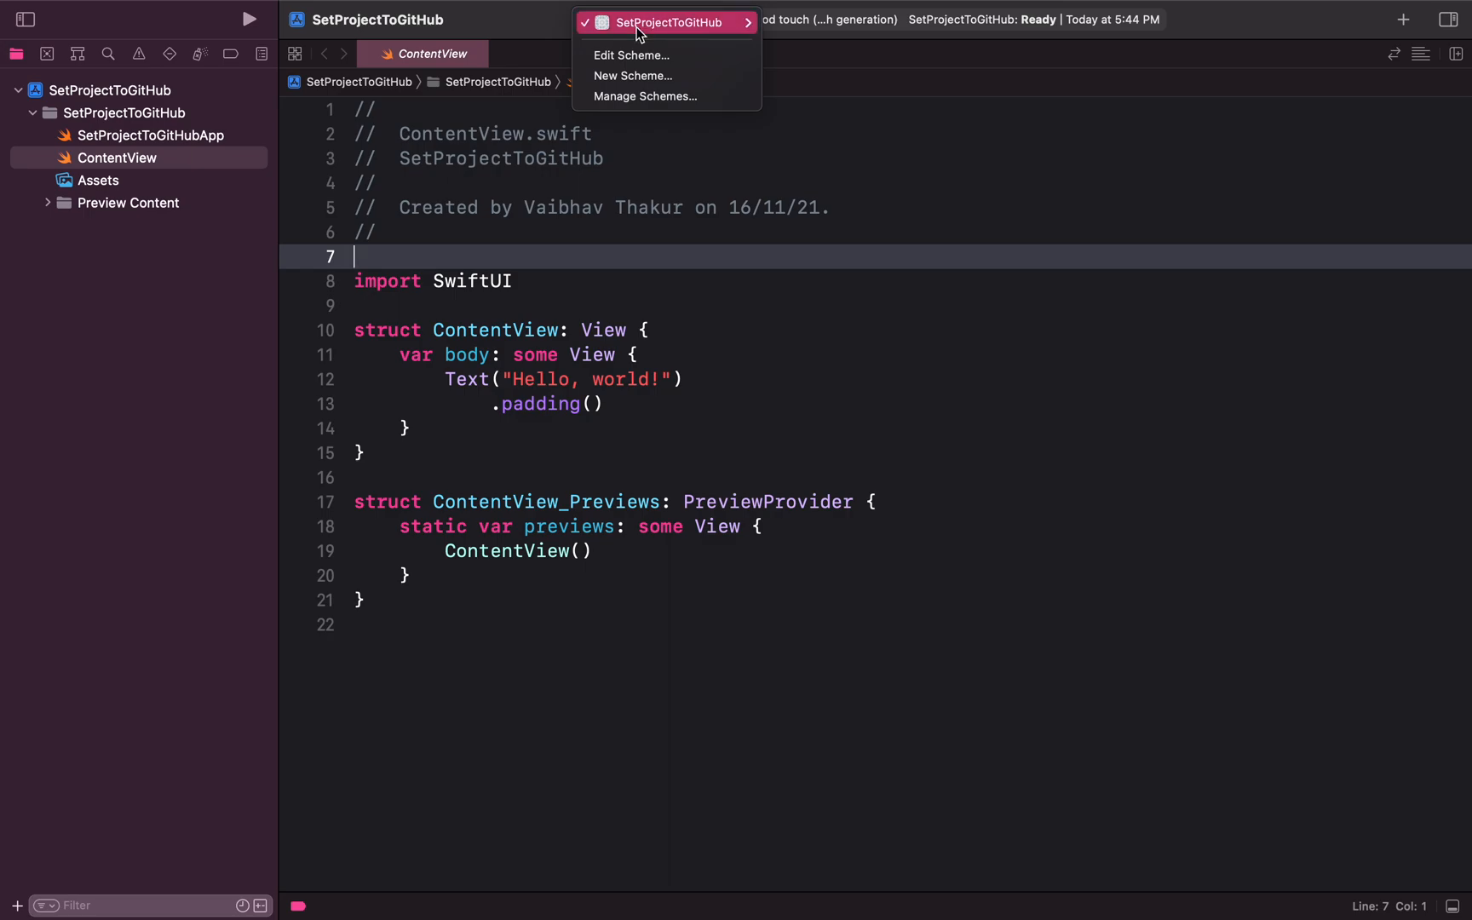
click(704, 177)
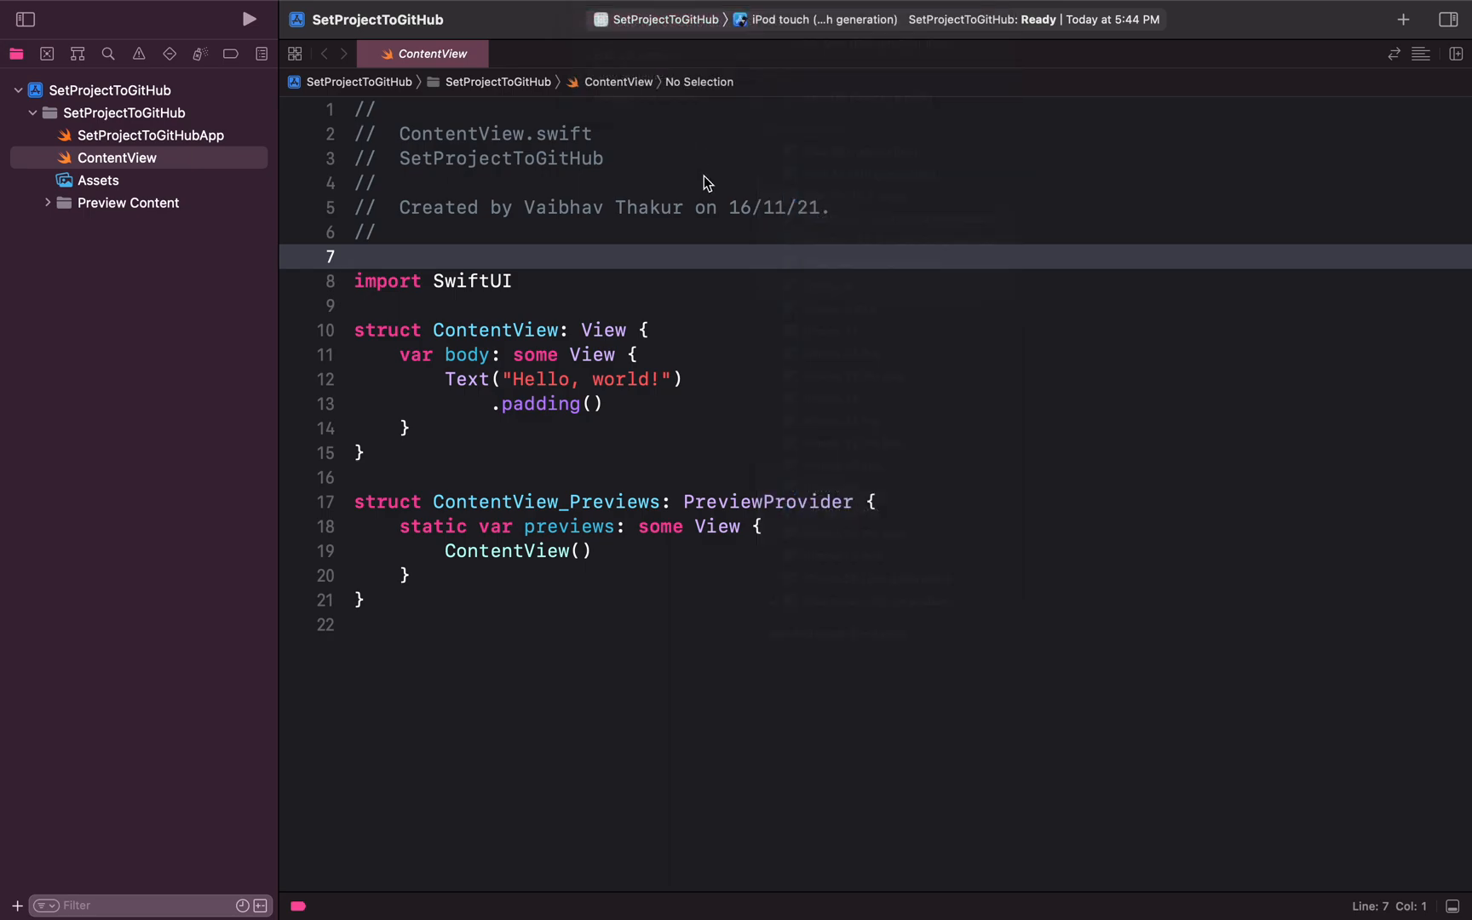
click(830, 23)
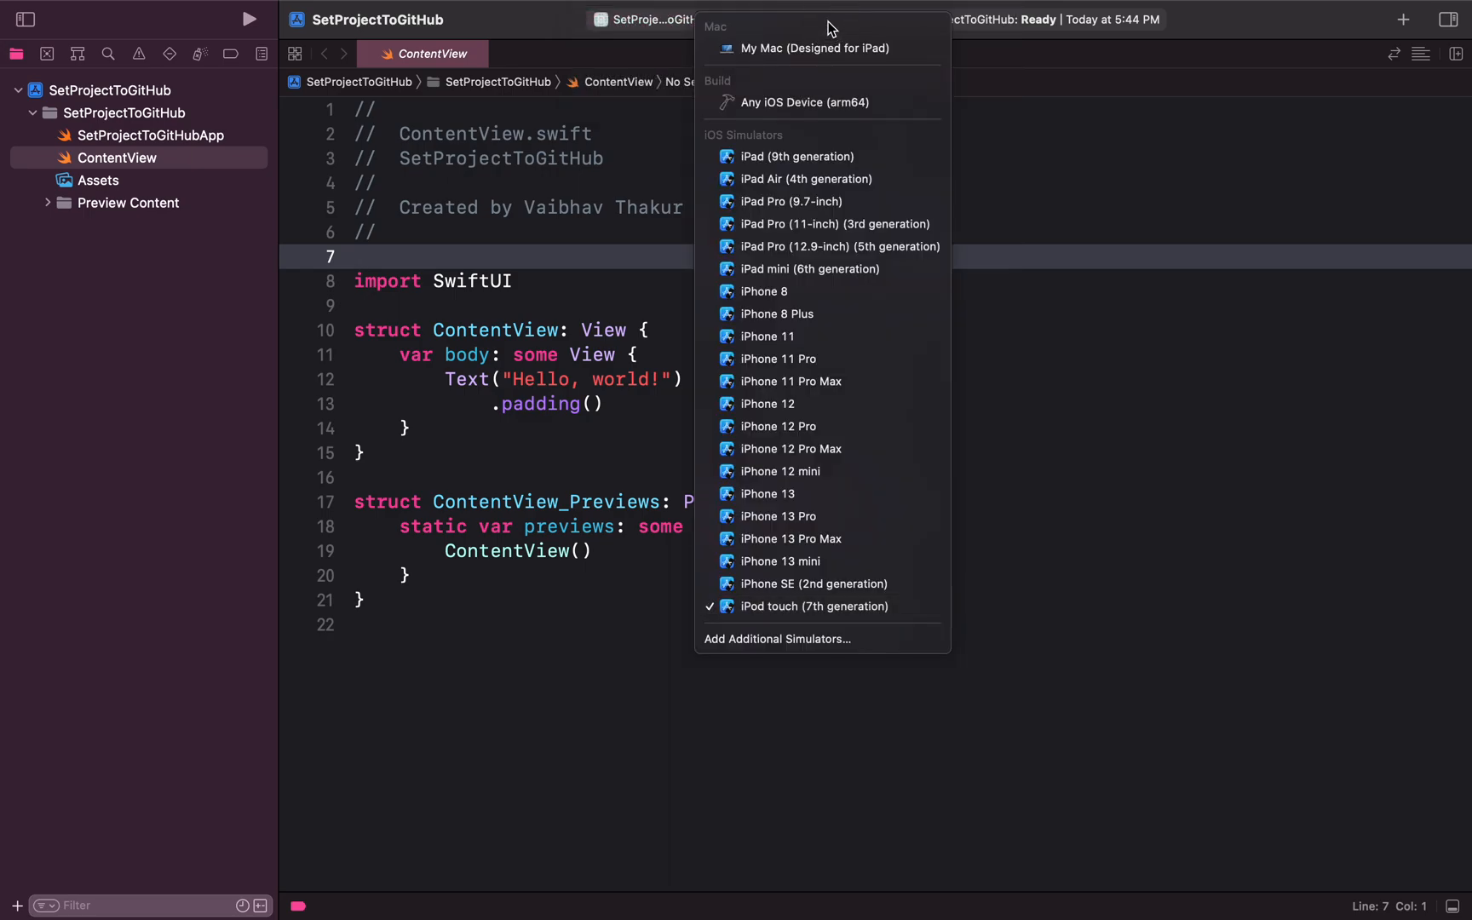
click(839, 561)
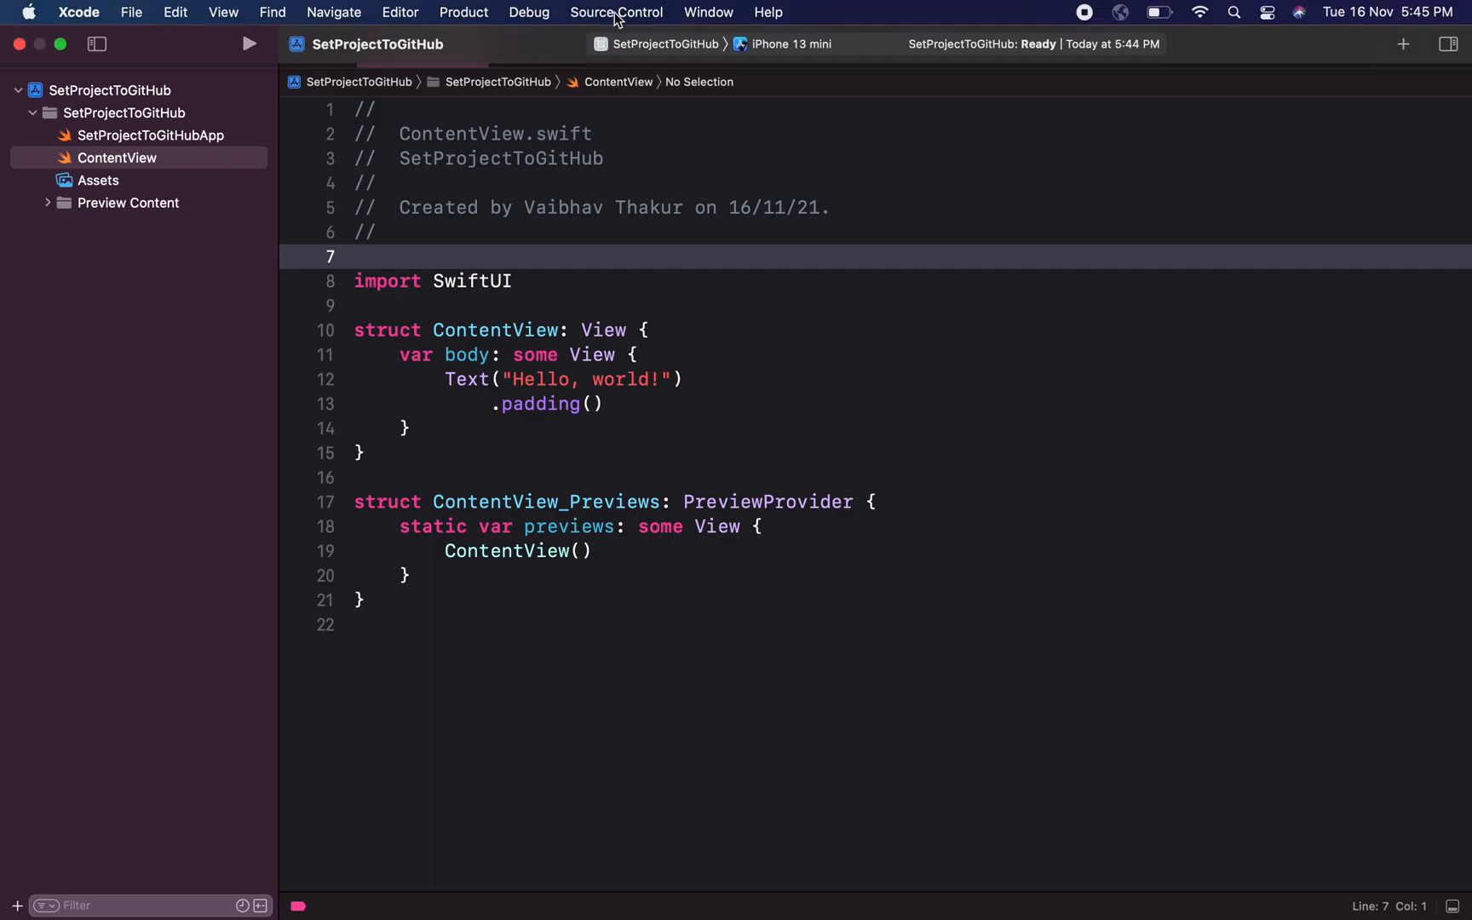
- Create a new local Git repository for the SetProjectToGitHub project
click(618, 15)
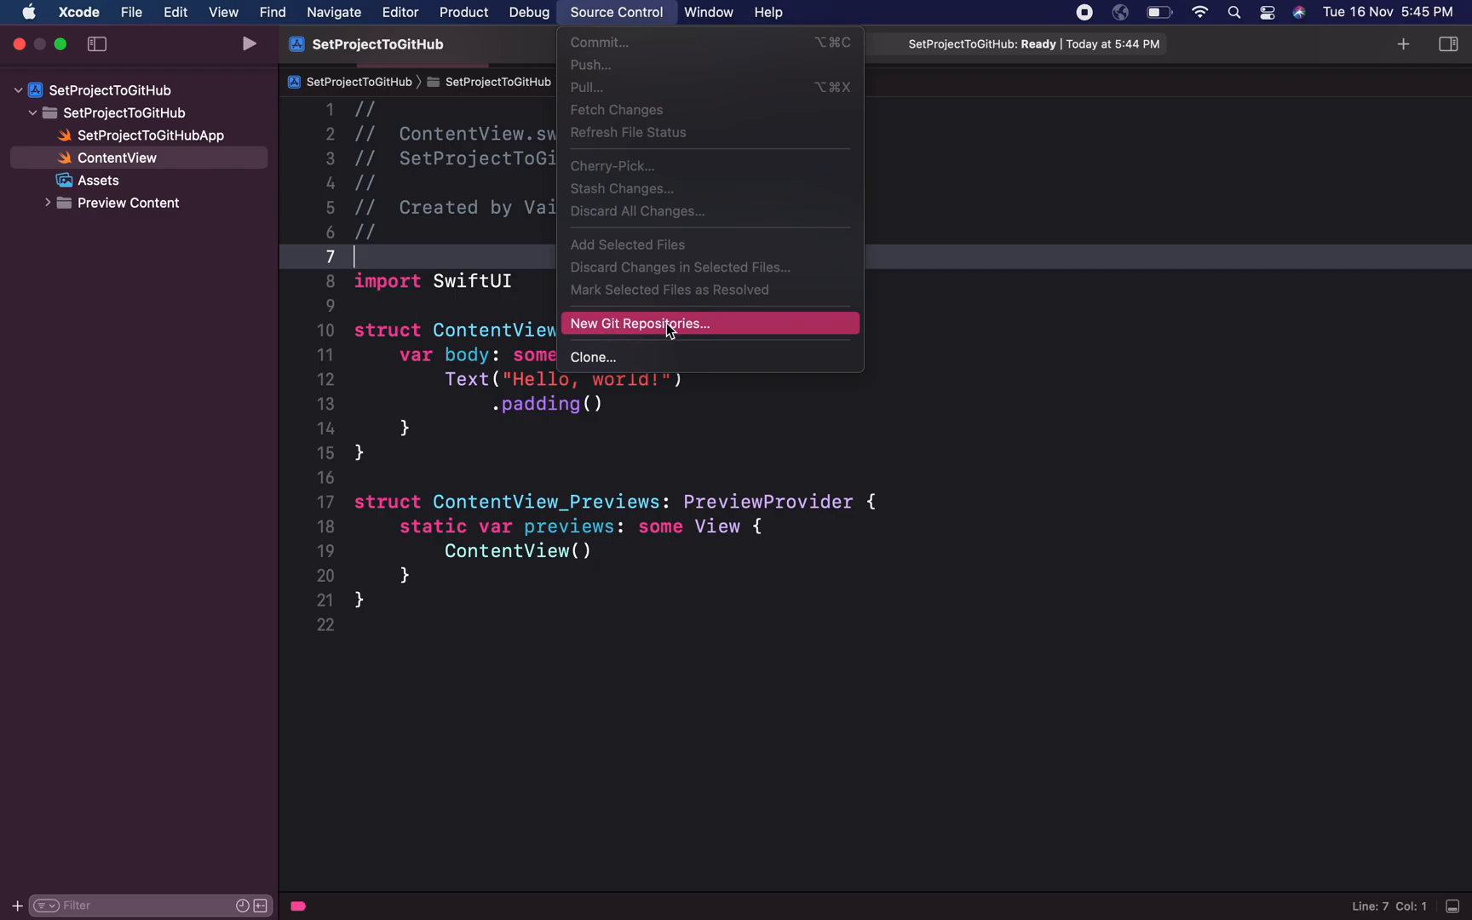
click(730, 328)
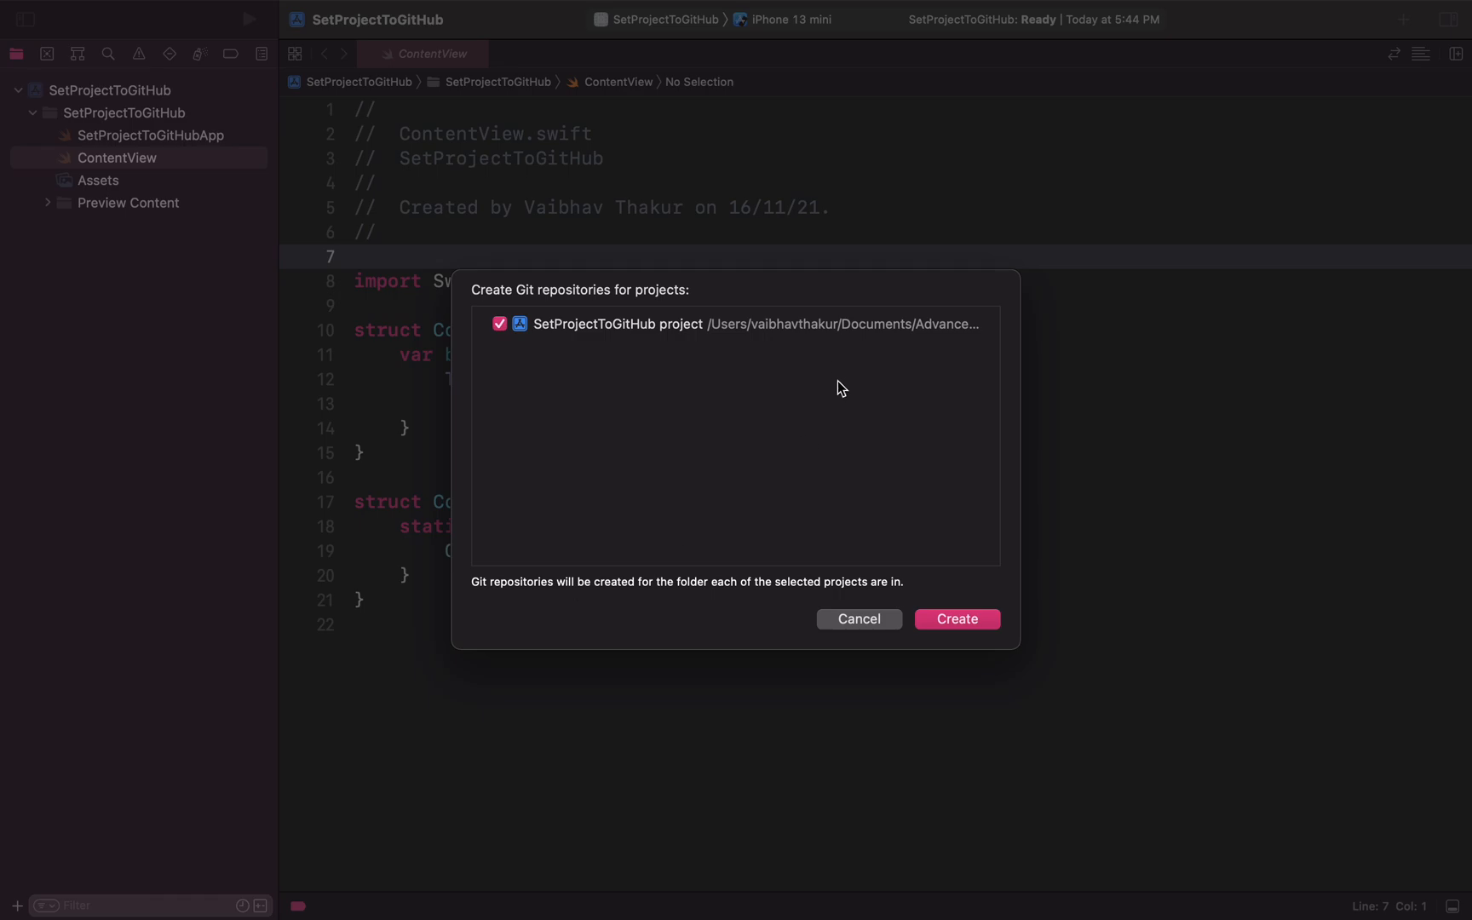
click(958, 620)
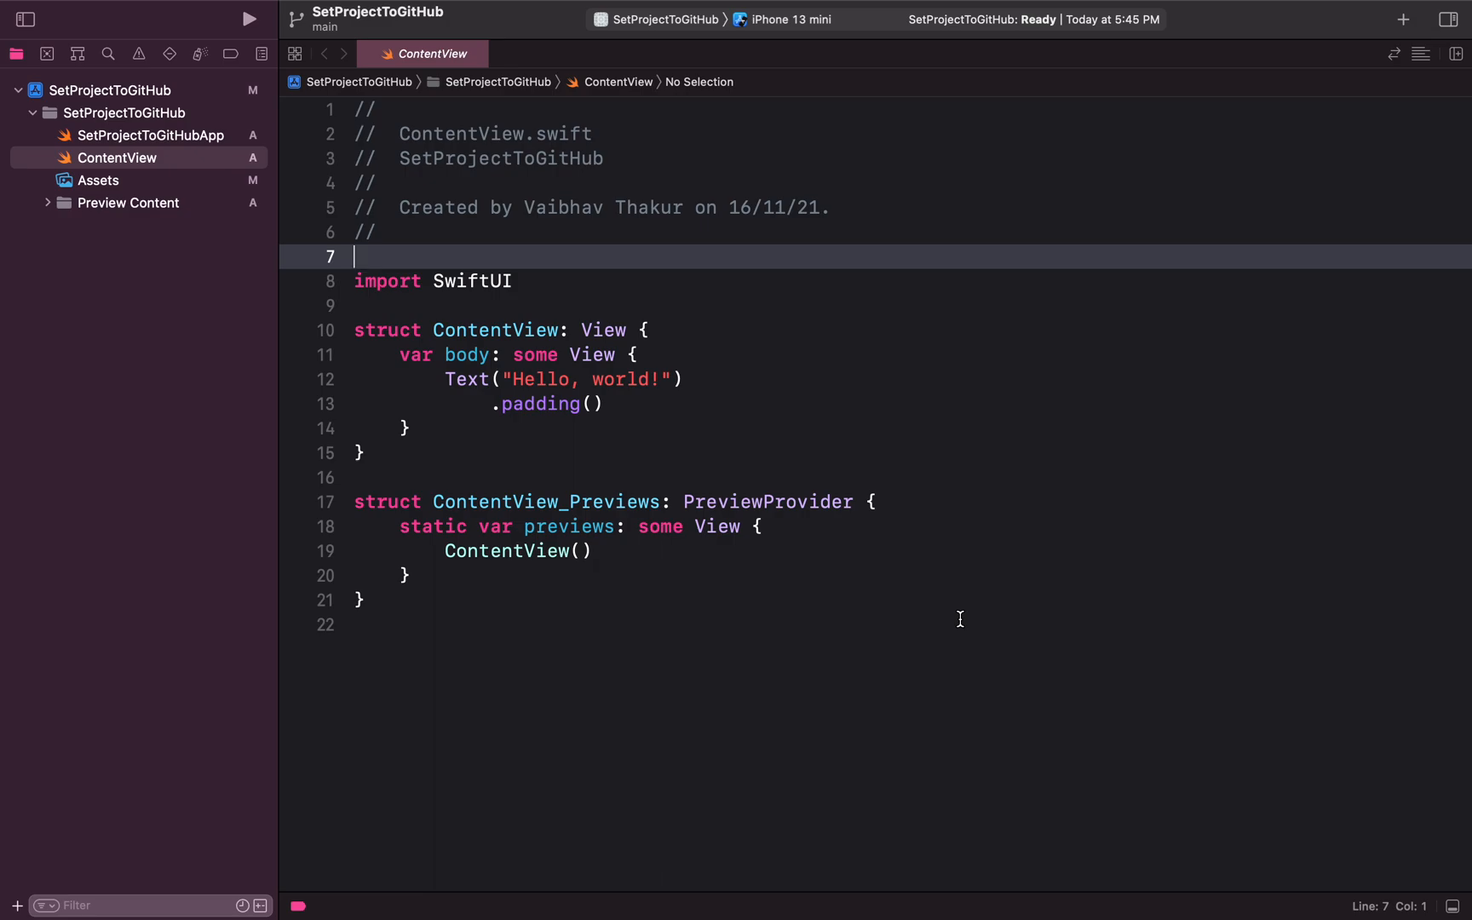
- Check the project's current Git branch and its latest commit, then return to the ContentView code
click(348, 28)
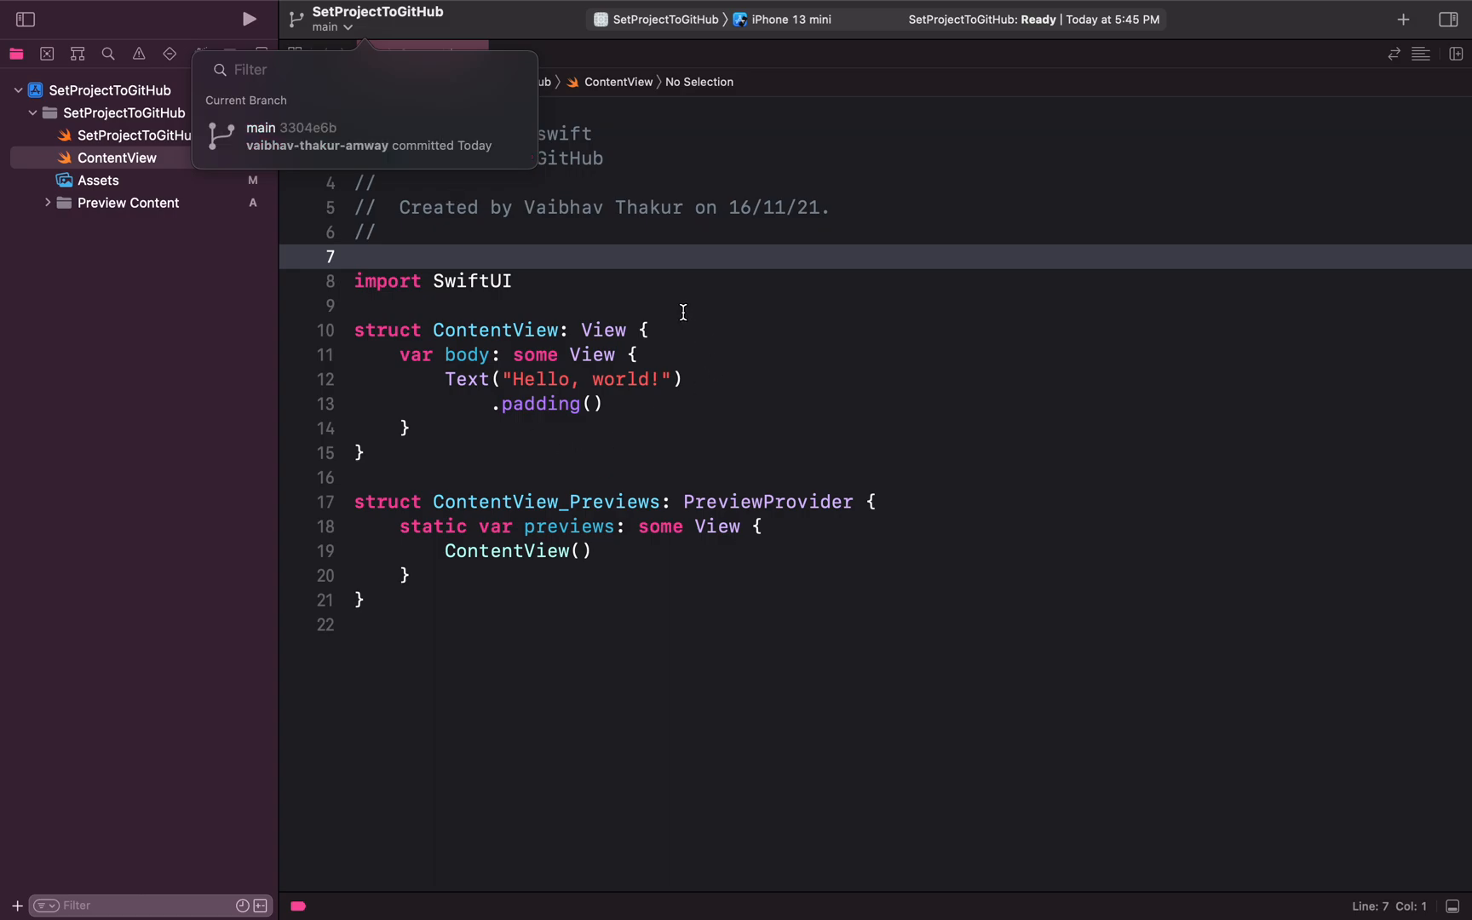
click(614, 404)
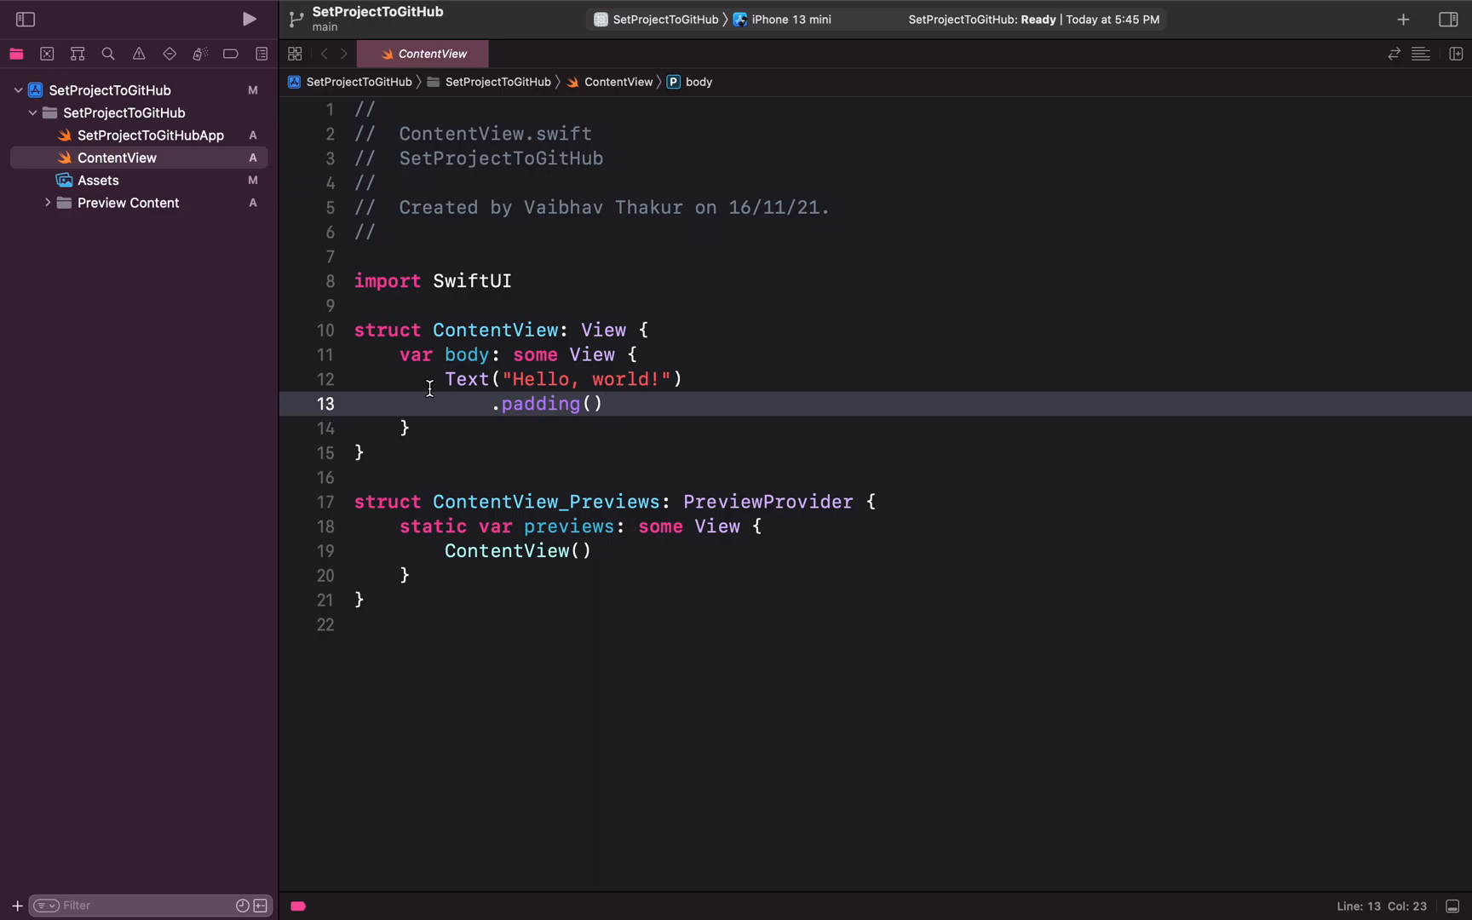
scroll(573, 478, down, 3)
scroll(572, 479, up, 3)
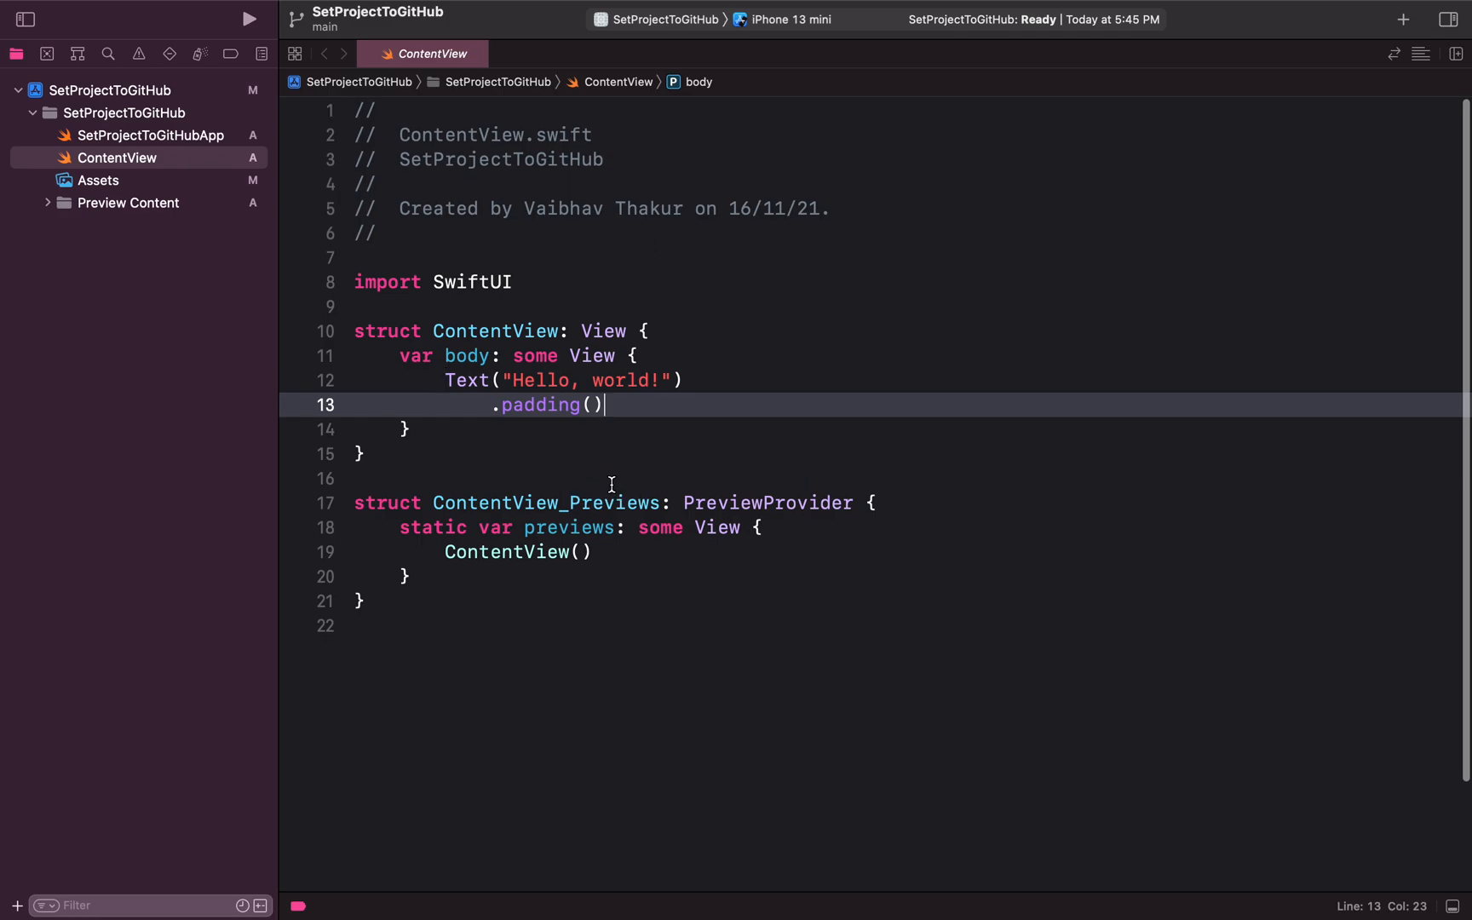
- Switch to Chrome, reload the GitHub repositories page to check whether the new project is listed, and return to Xcode
key(ctrl+Right)
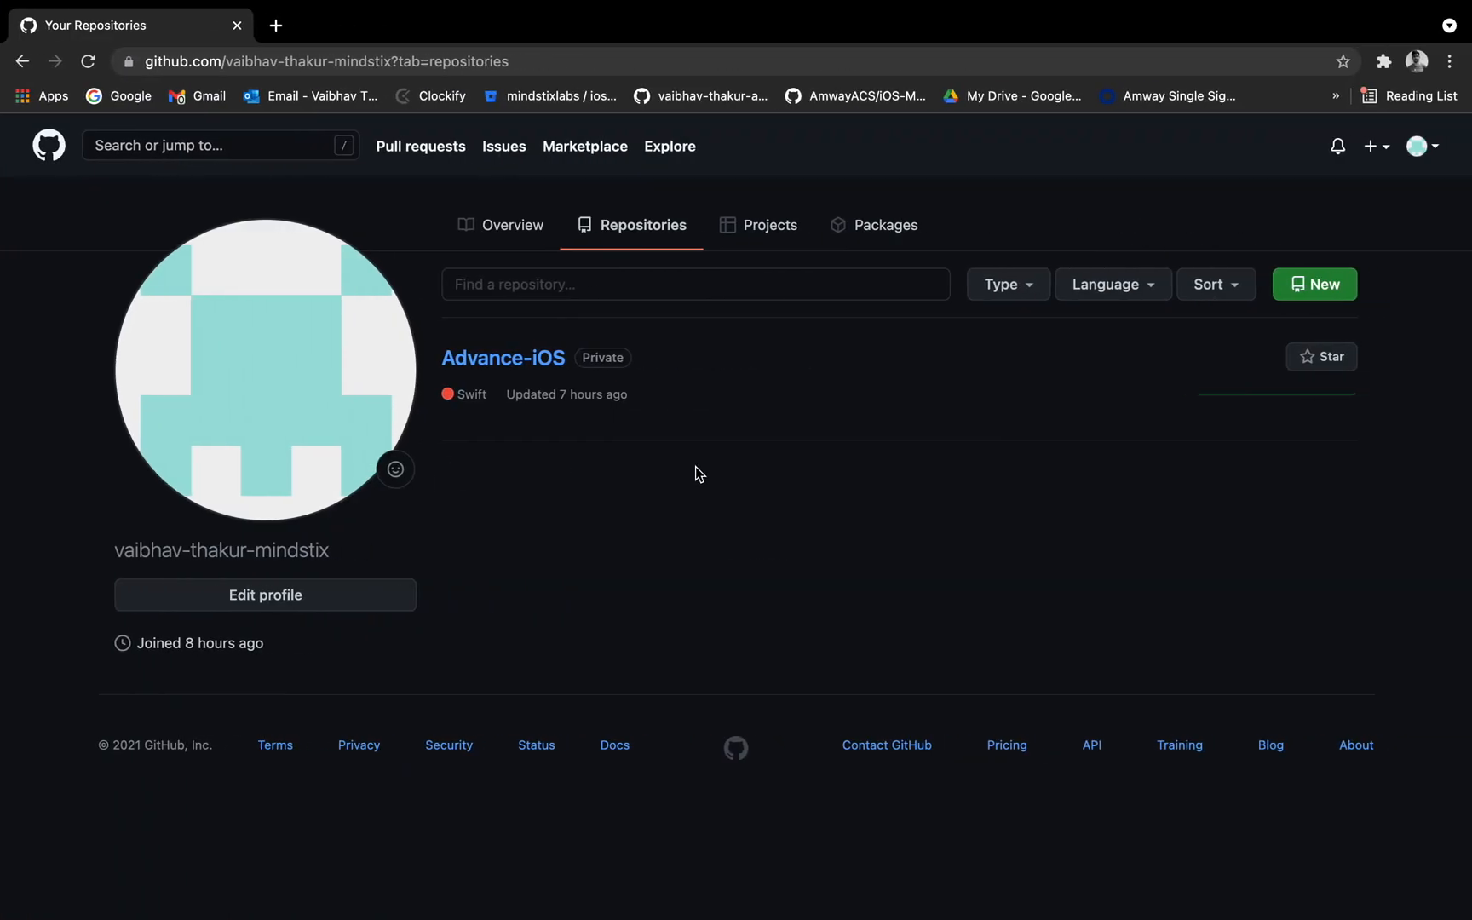
click(87, 63)
key(ctrl+Left)
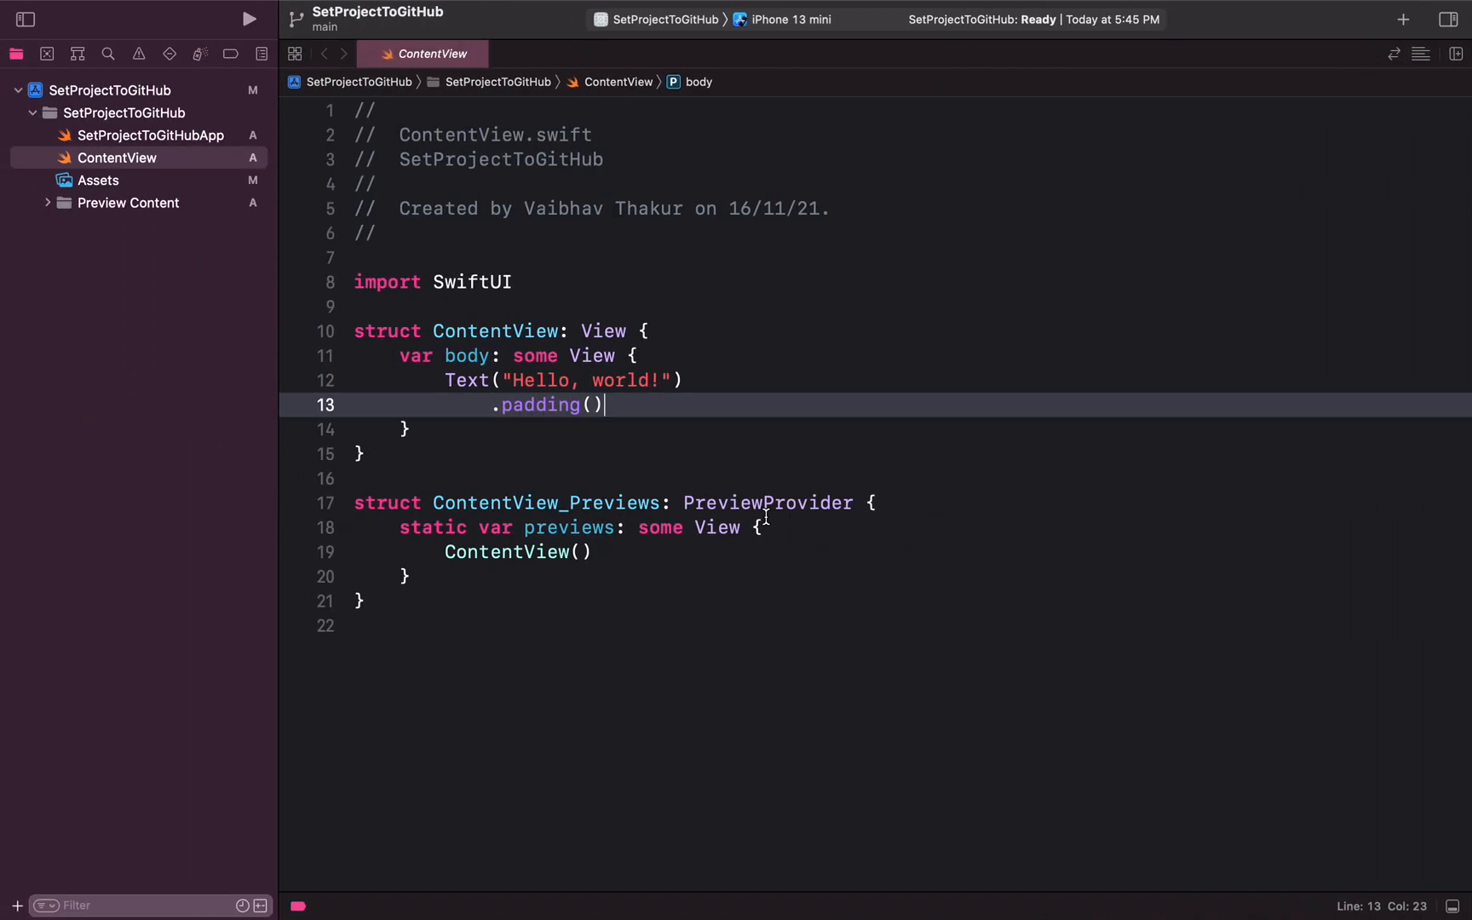
key(ctrl+Right)
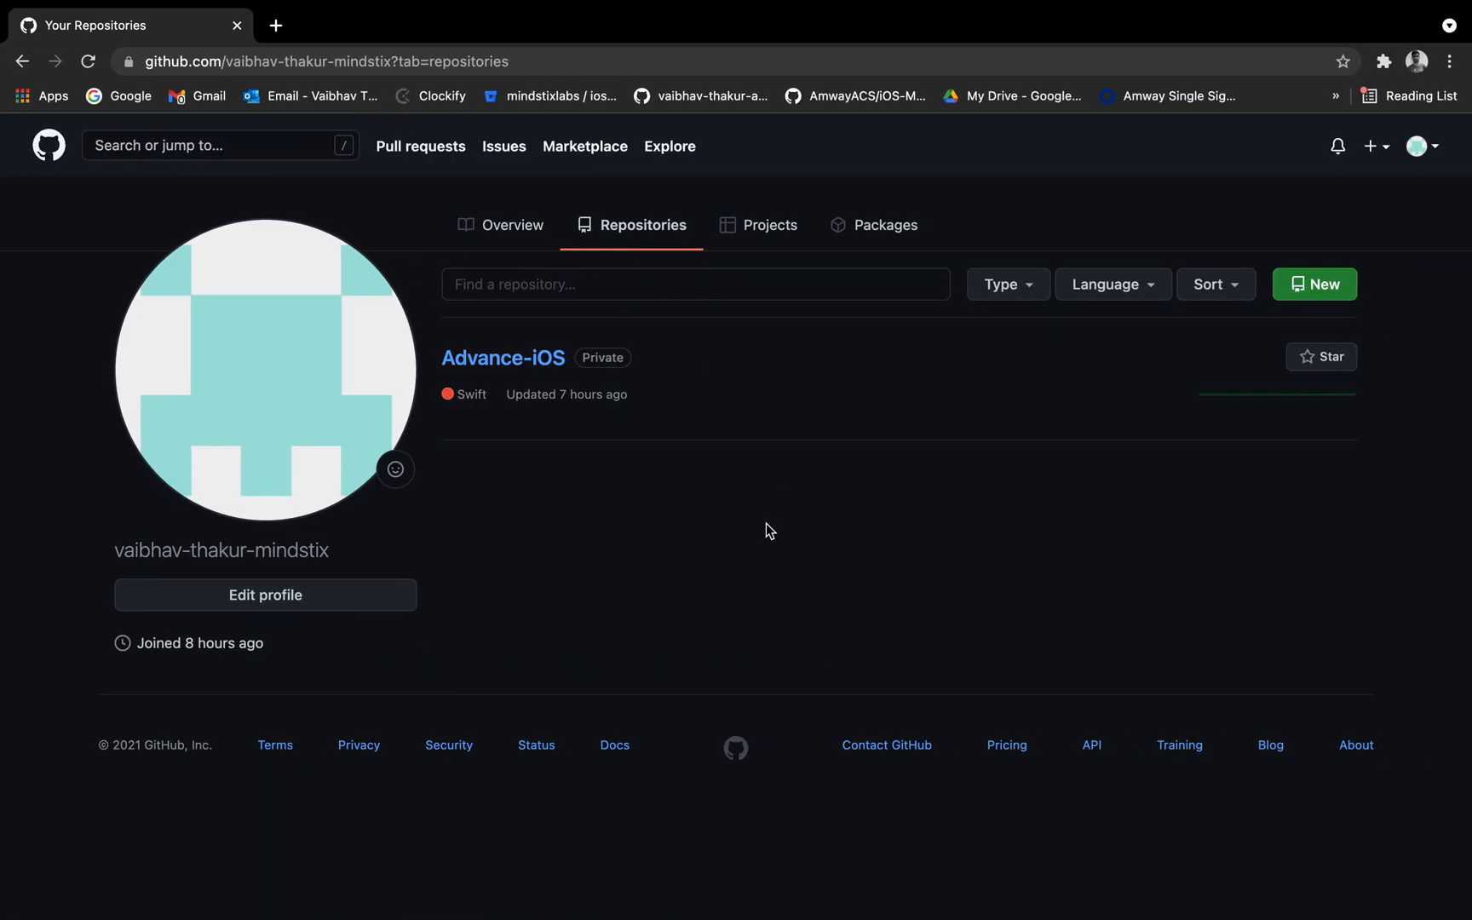
key(ctrl+Left)
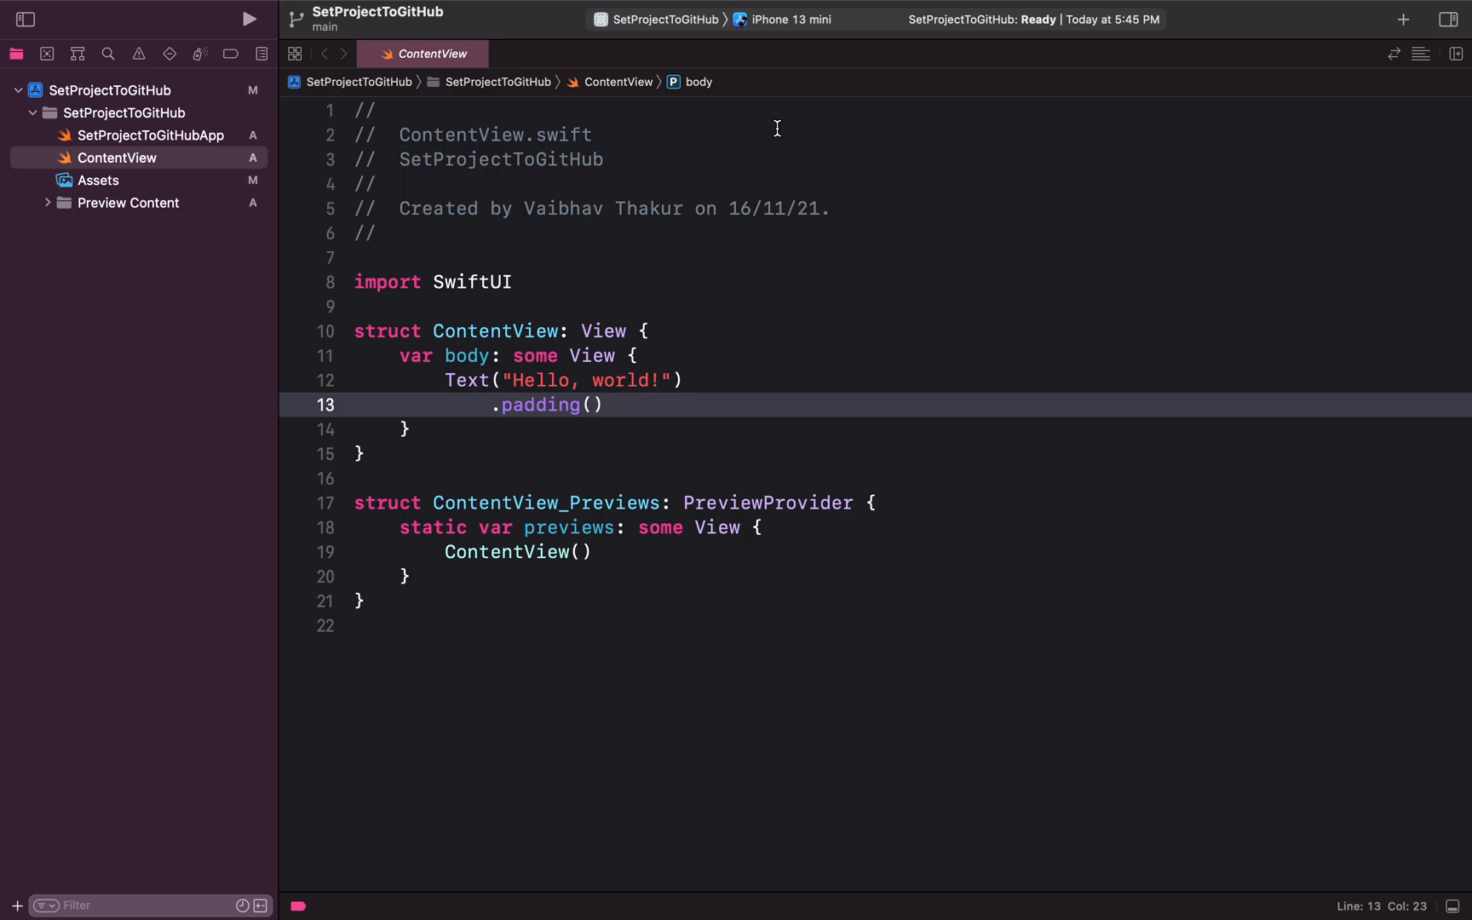
key(ctrl+Right)
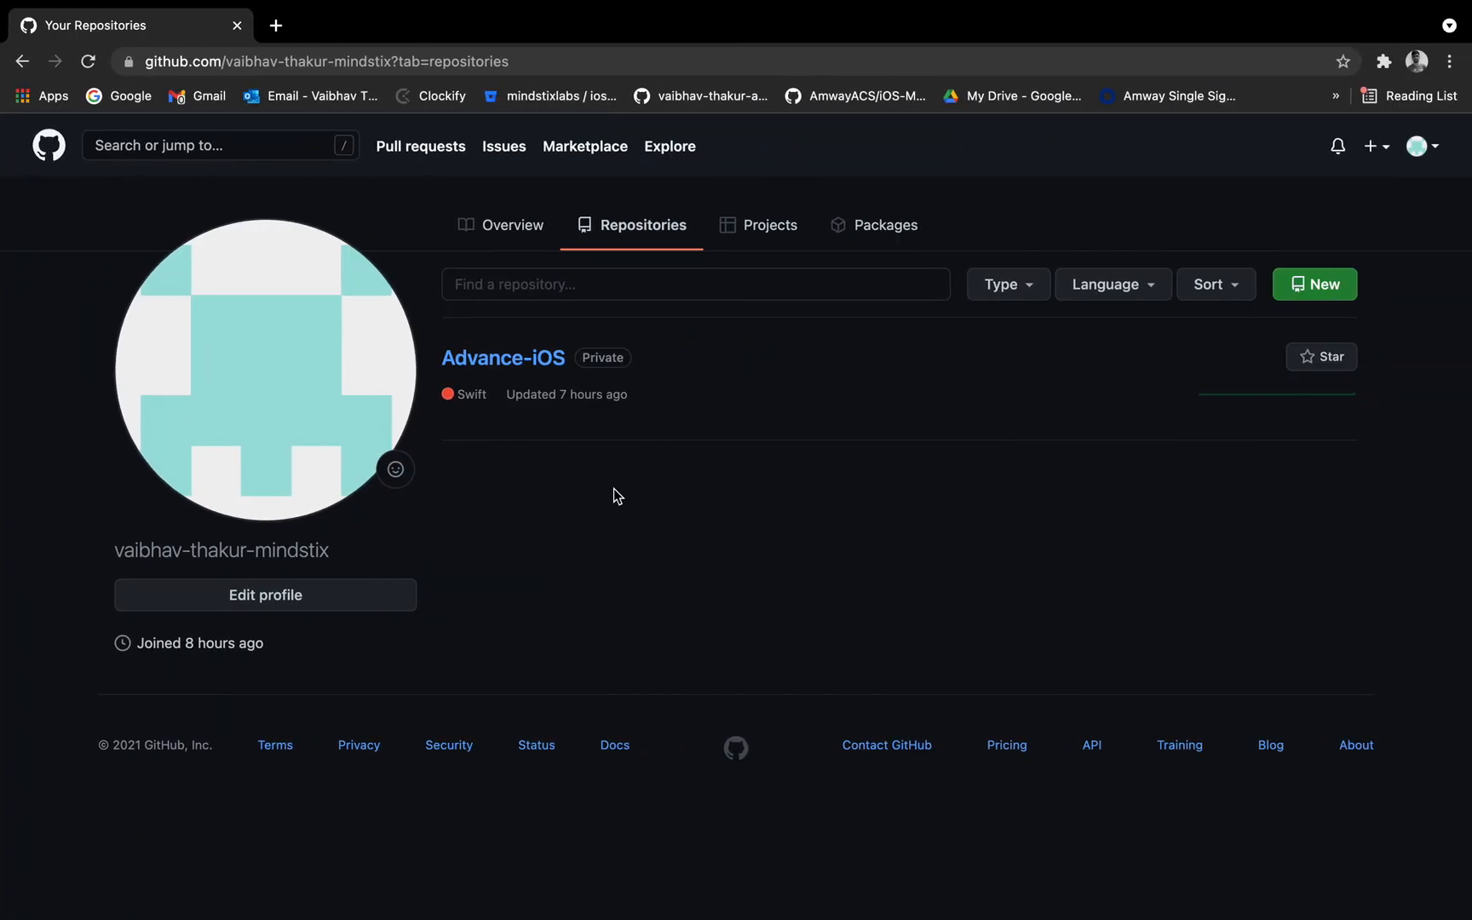
key(ctrl+Left)
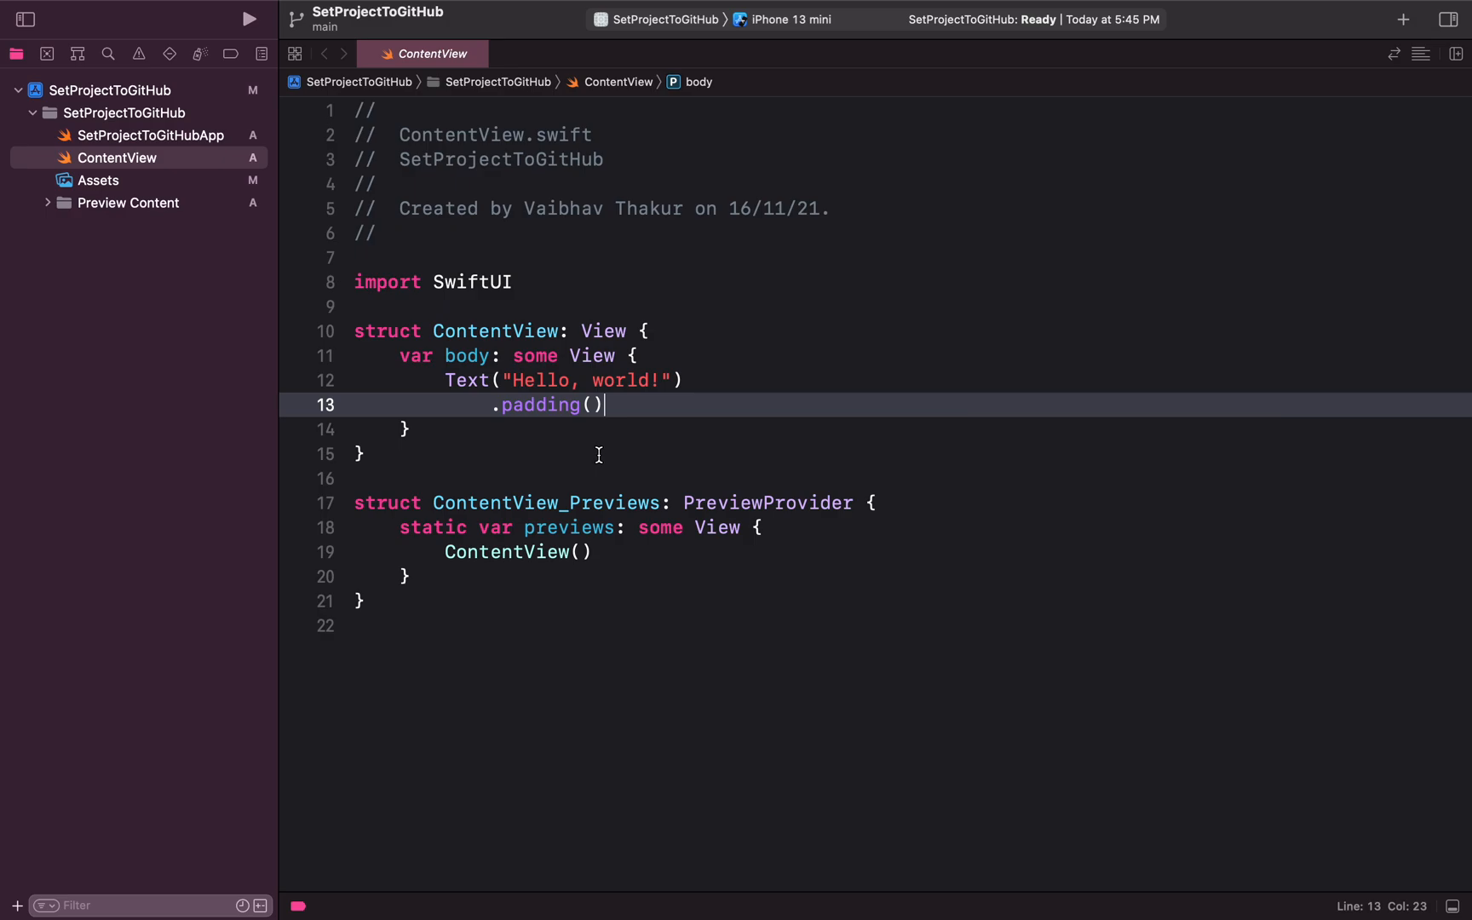
key(ctrl+Right)
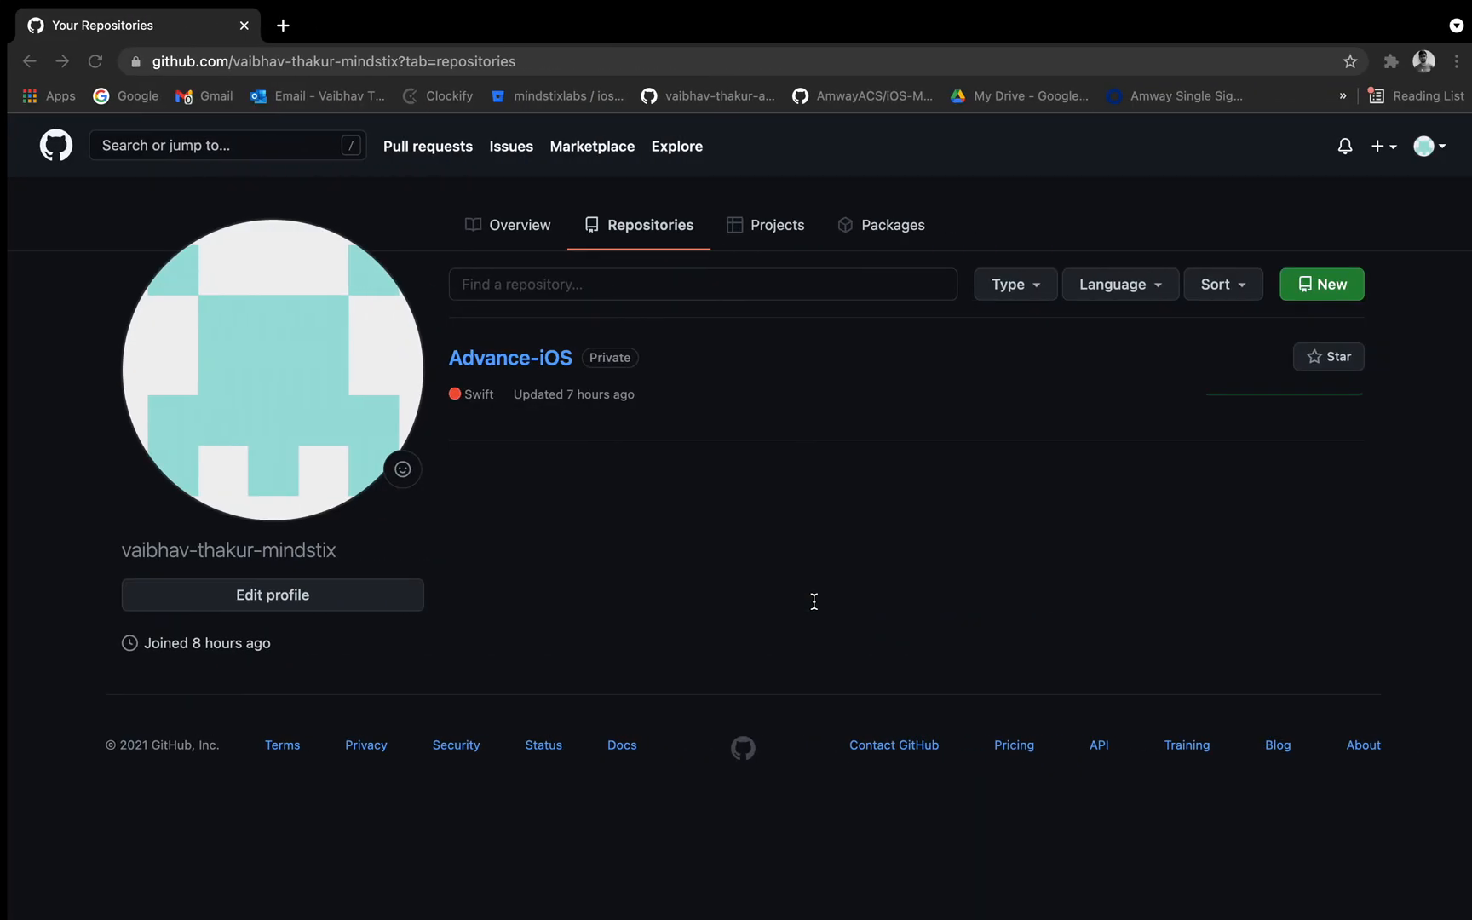
key(ctrl+Left)
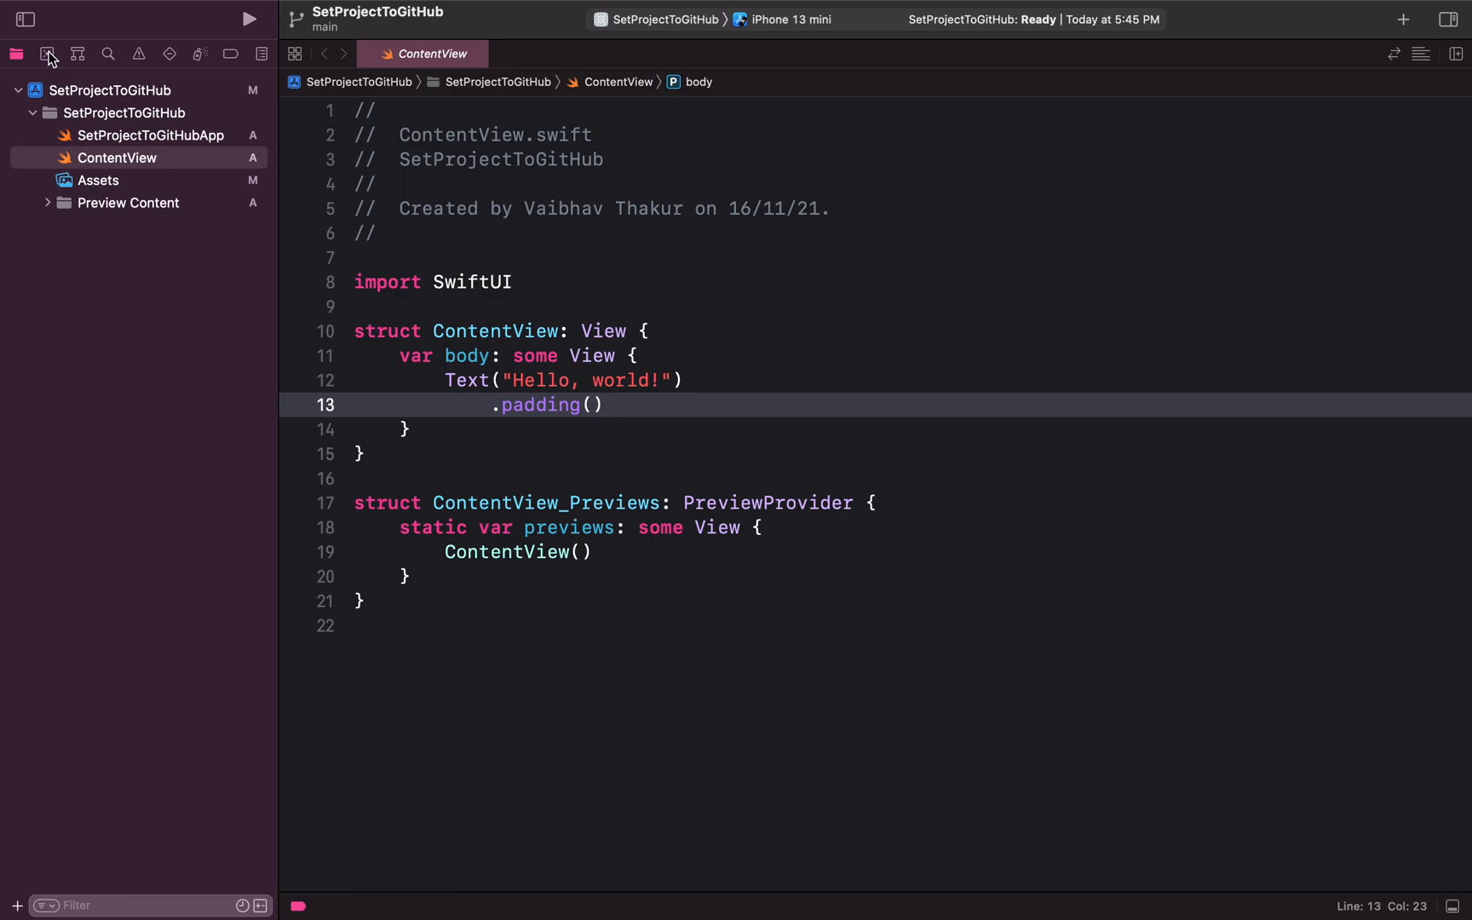
- Examine the project's local changes and the SetProjectToGitHub repository's branches, recent locations, stashed changes and remotes
click(48, 54)
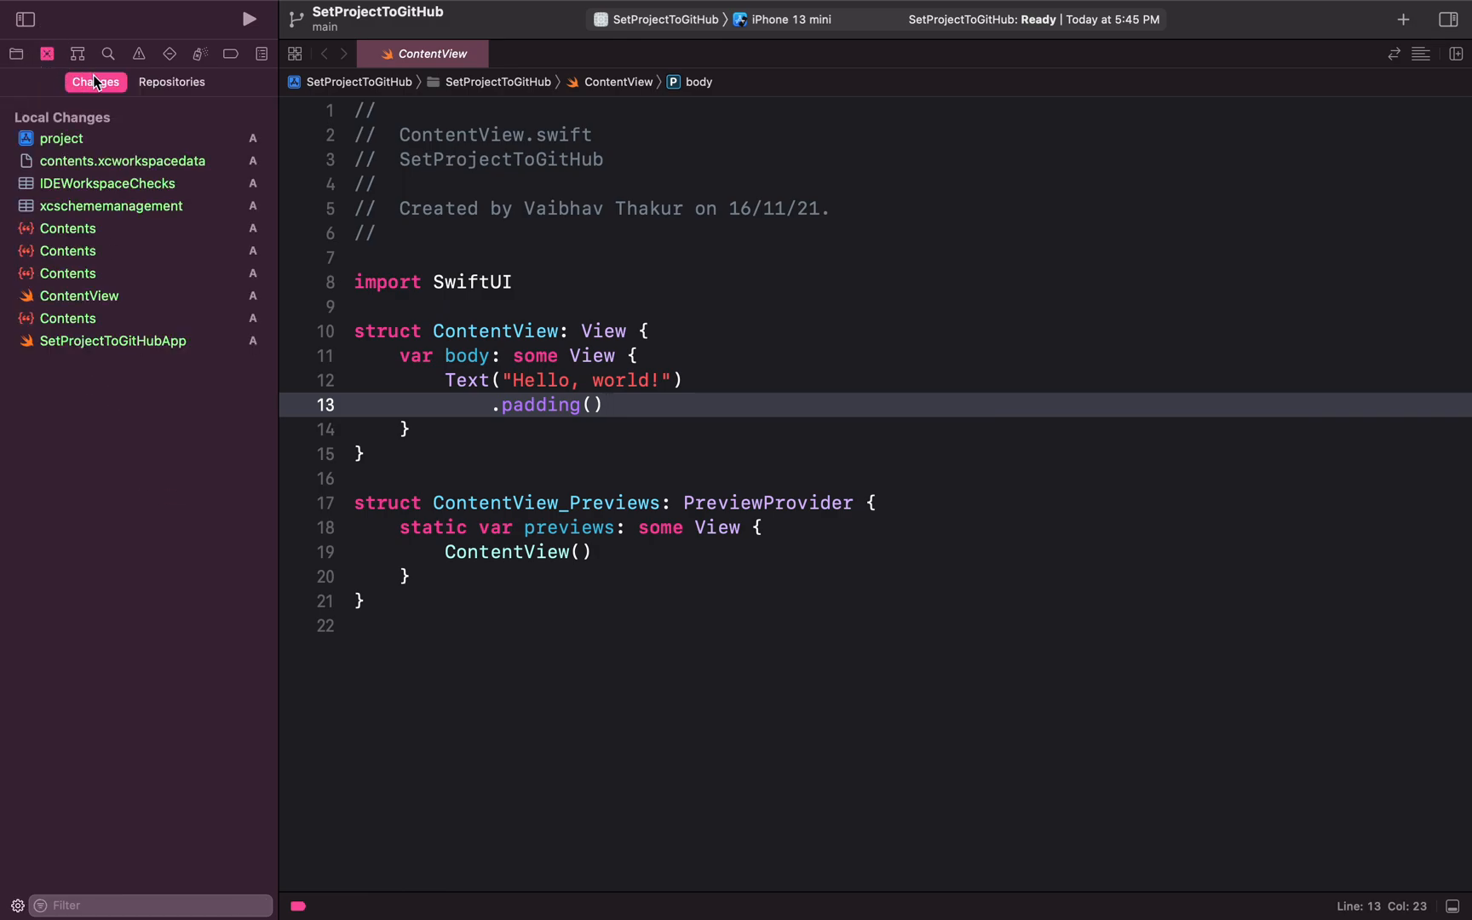
click(163, 89)
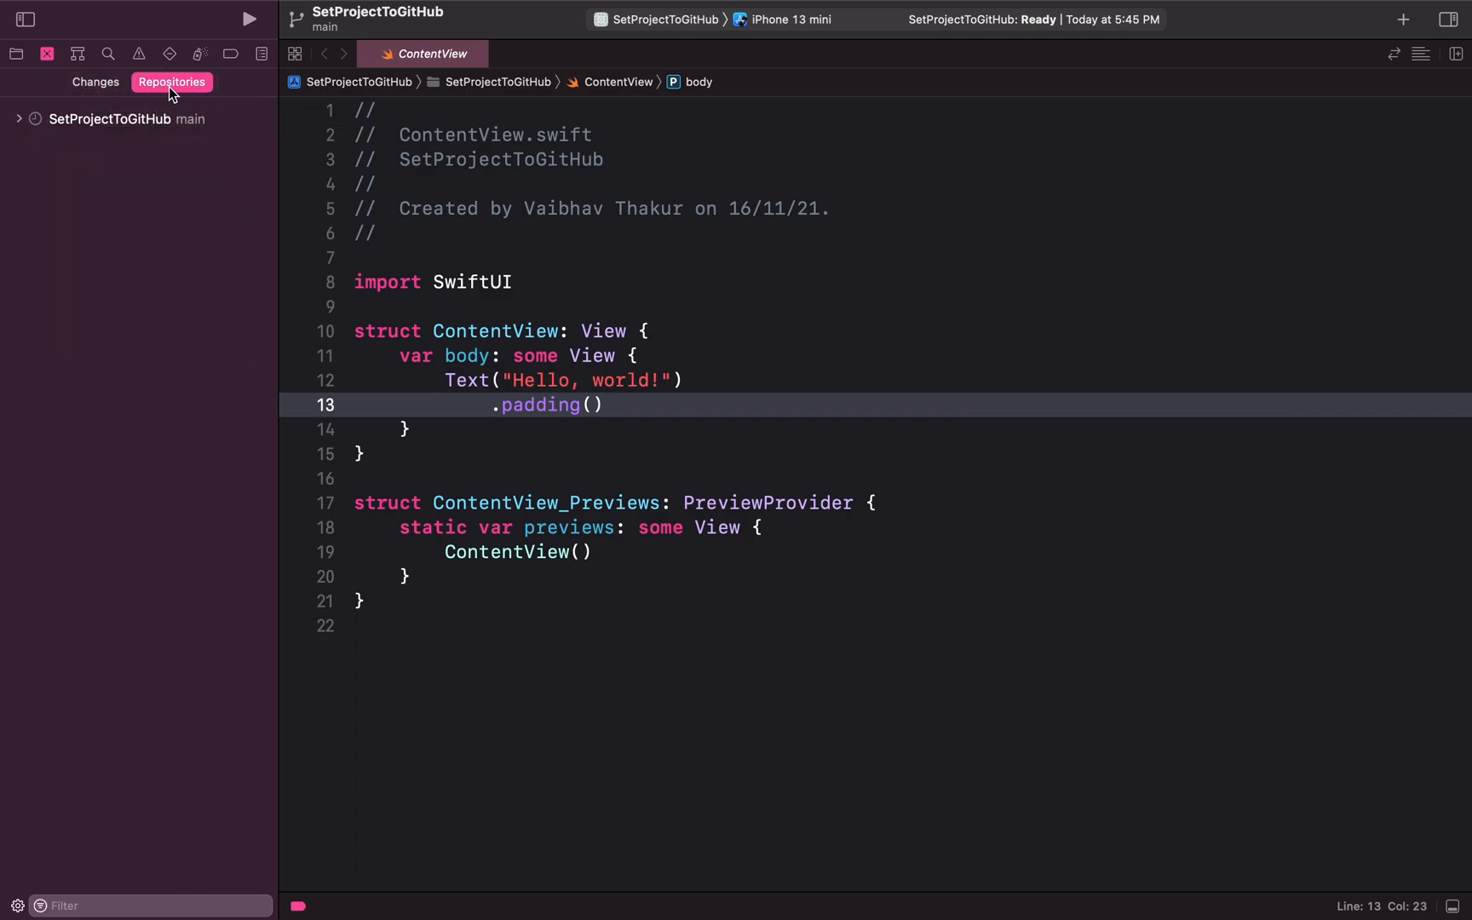
click(19, 119)
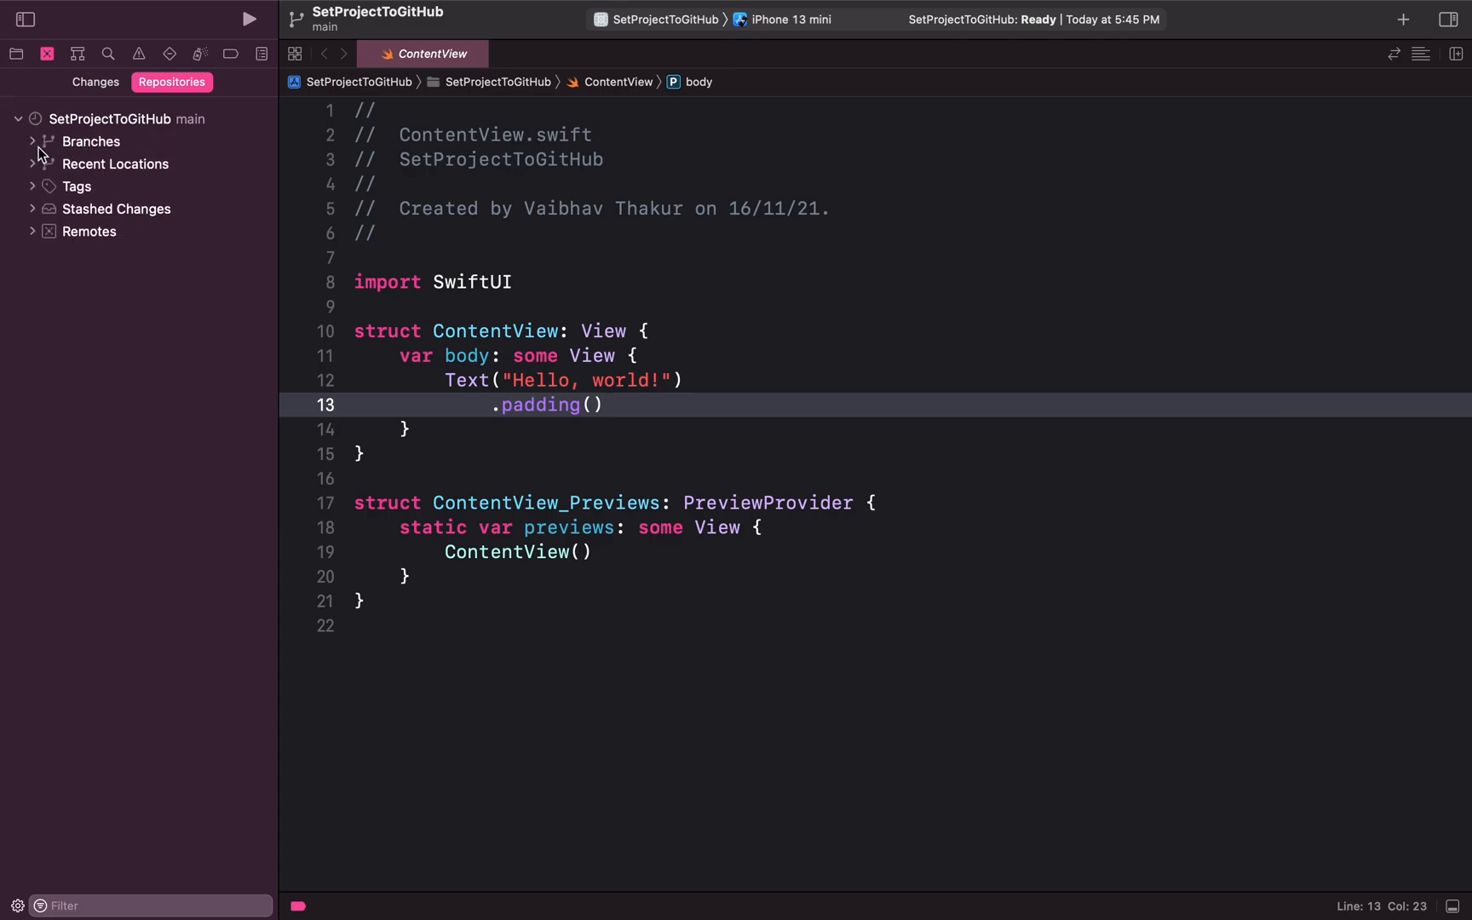
click(33, 142)
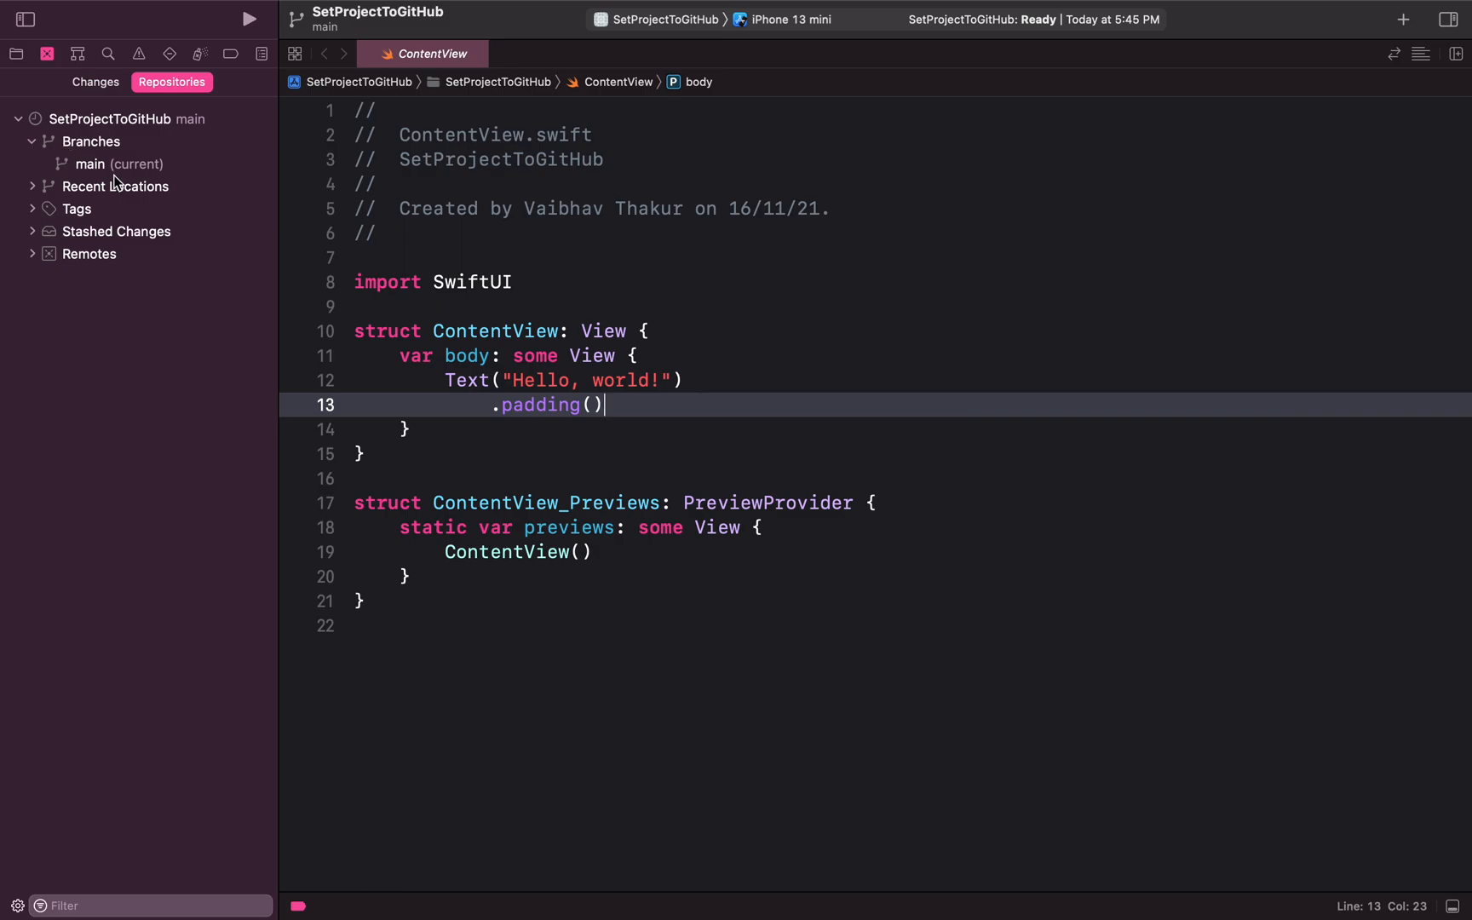
click(32, 142)
click(32, 164)
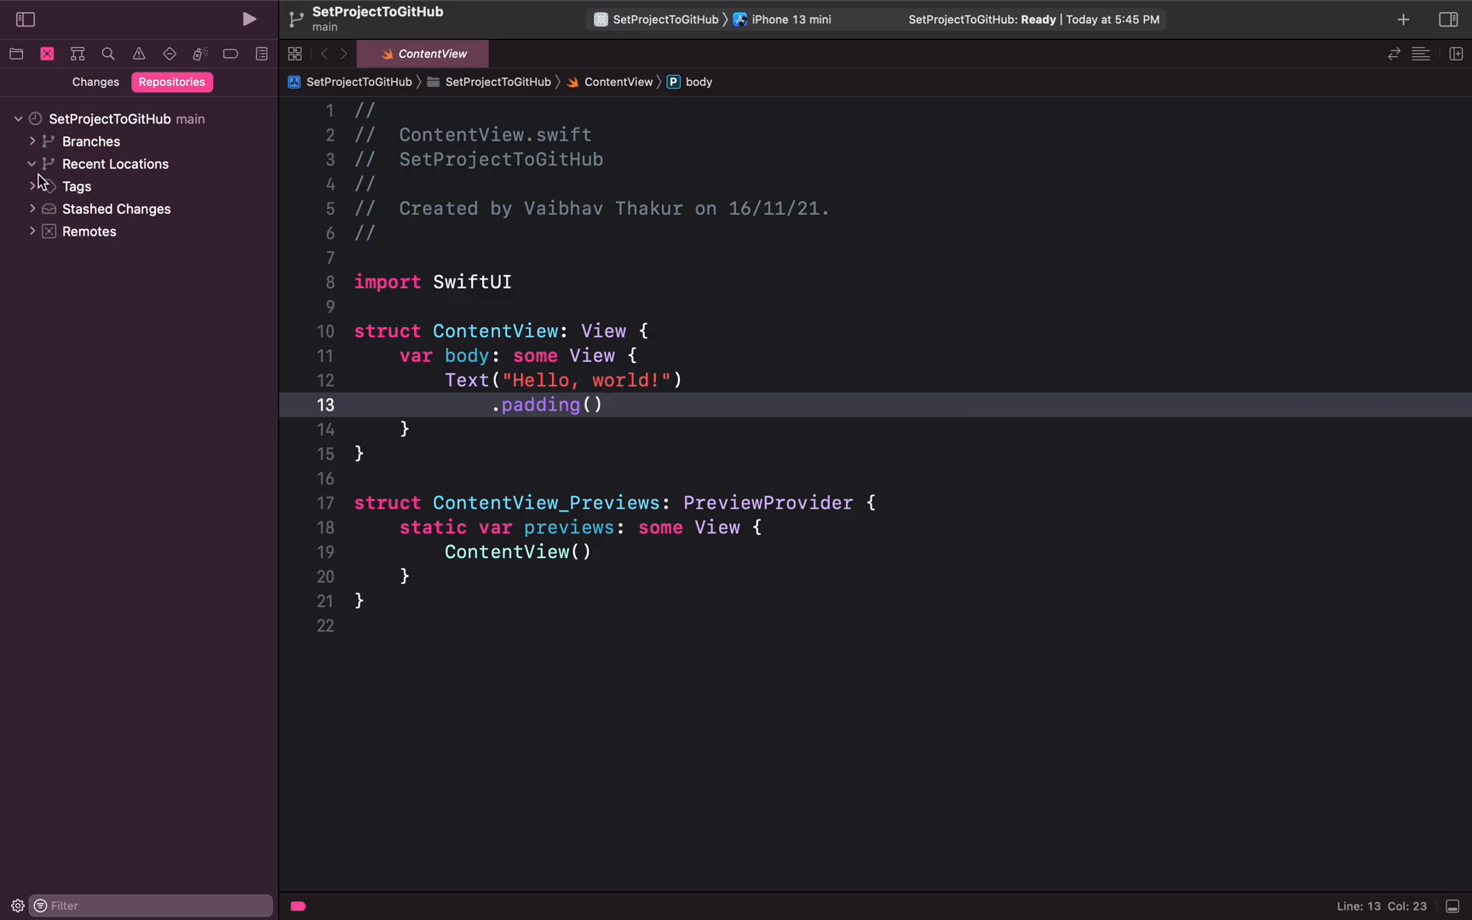
click(33, 164)
click(32, 210)
click(33, 209)
click(33, 227)
click(19, 119)
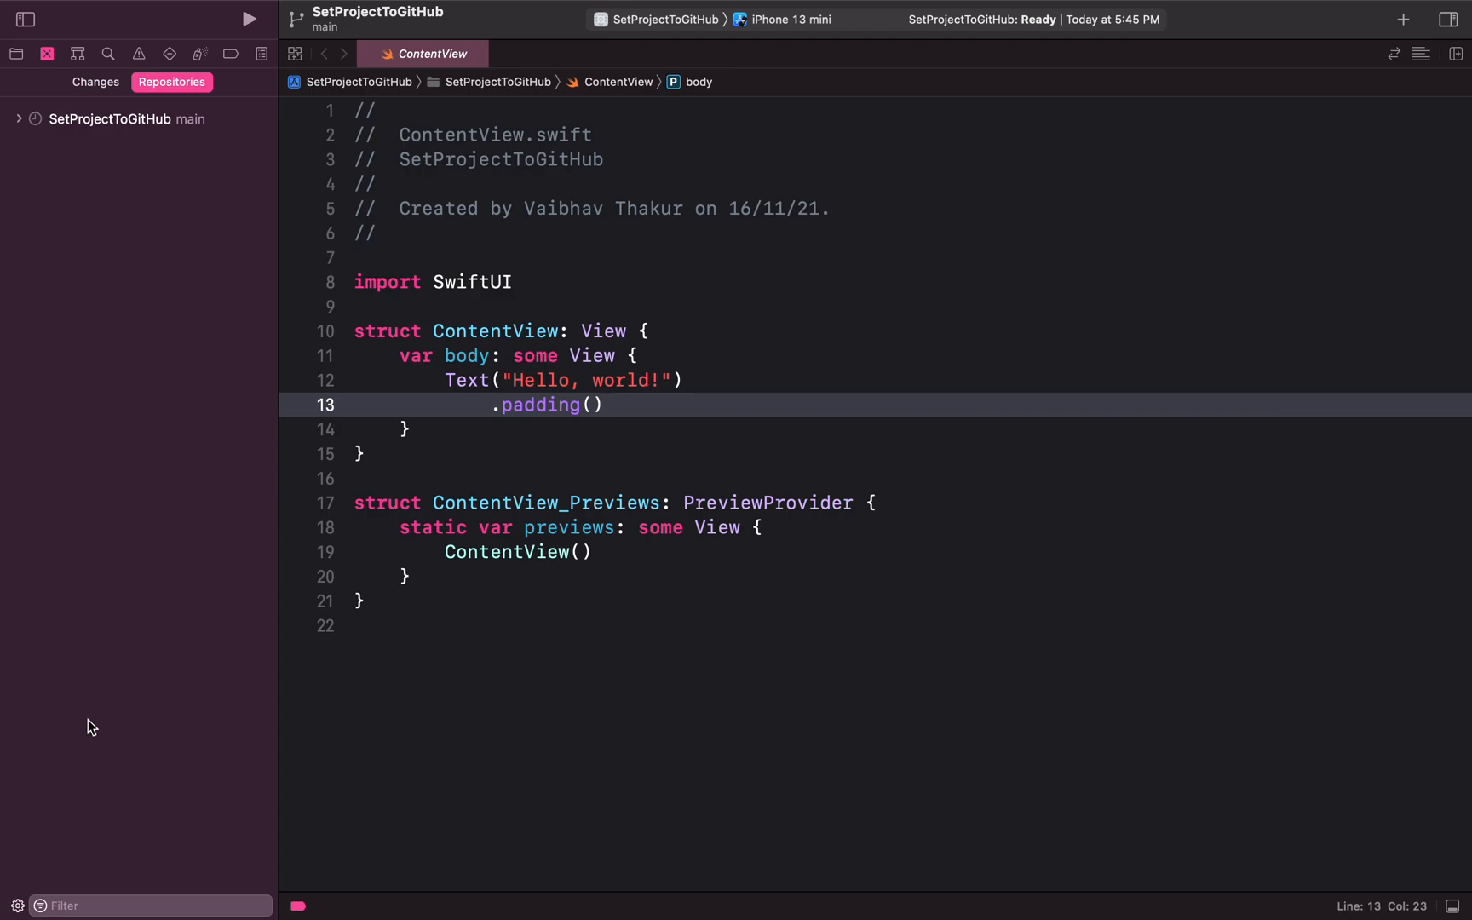
click(17, 906)
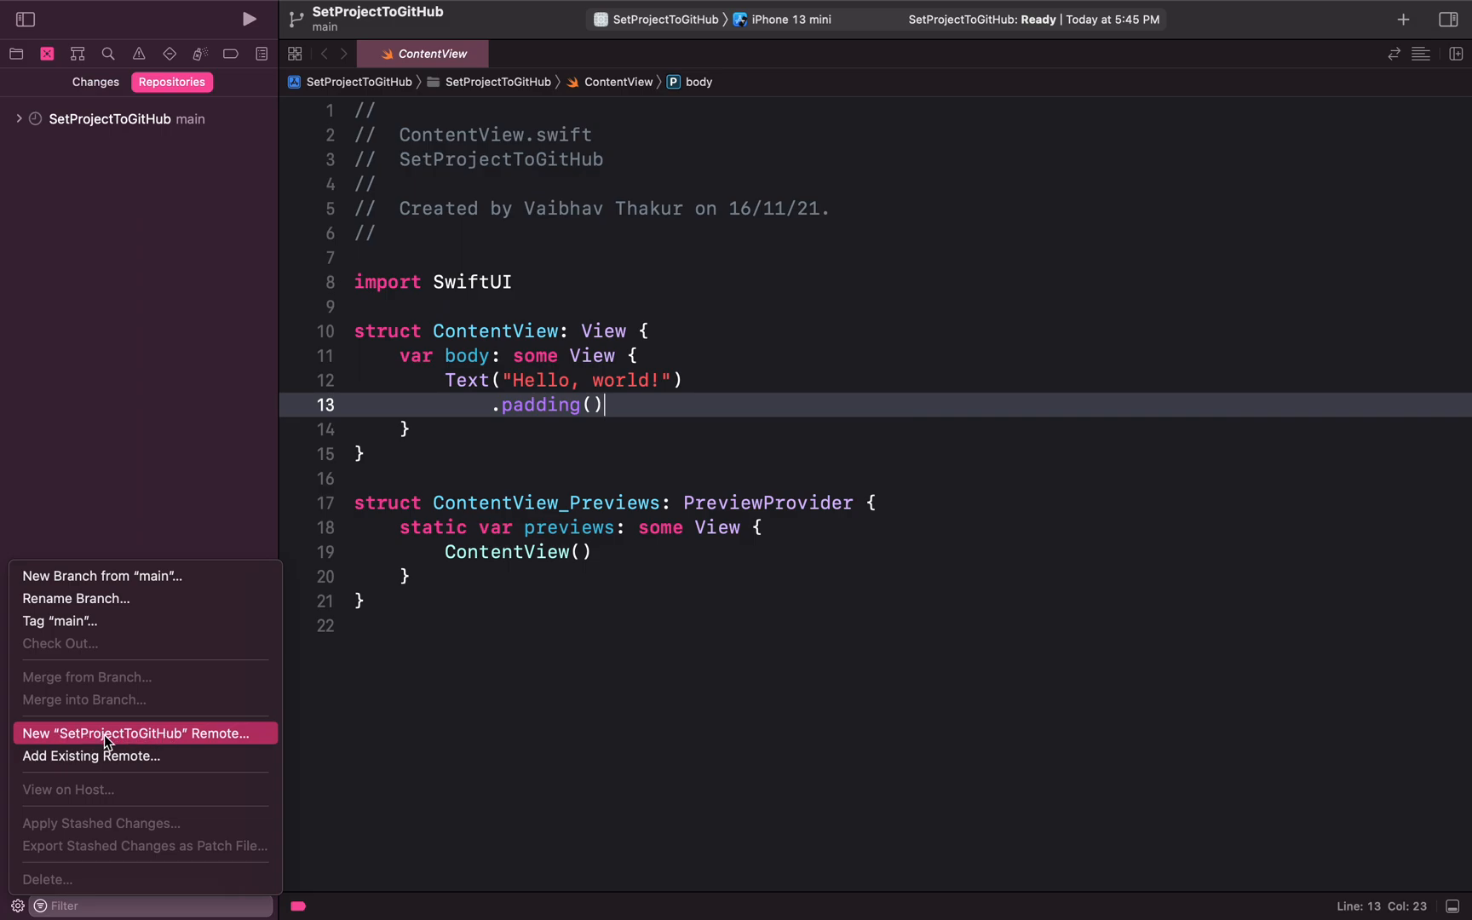
click(228, 733)
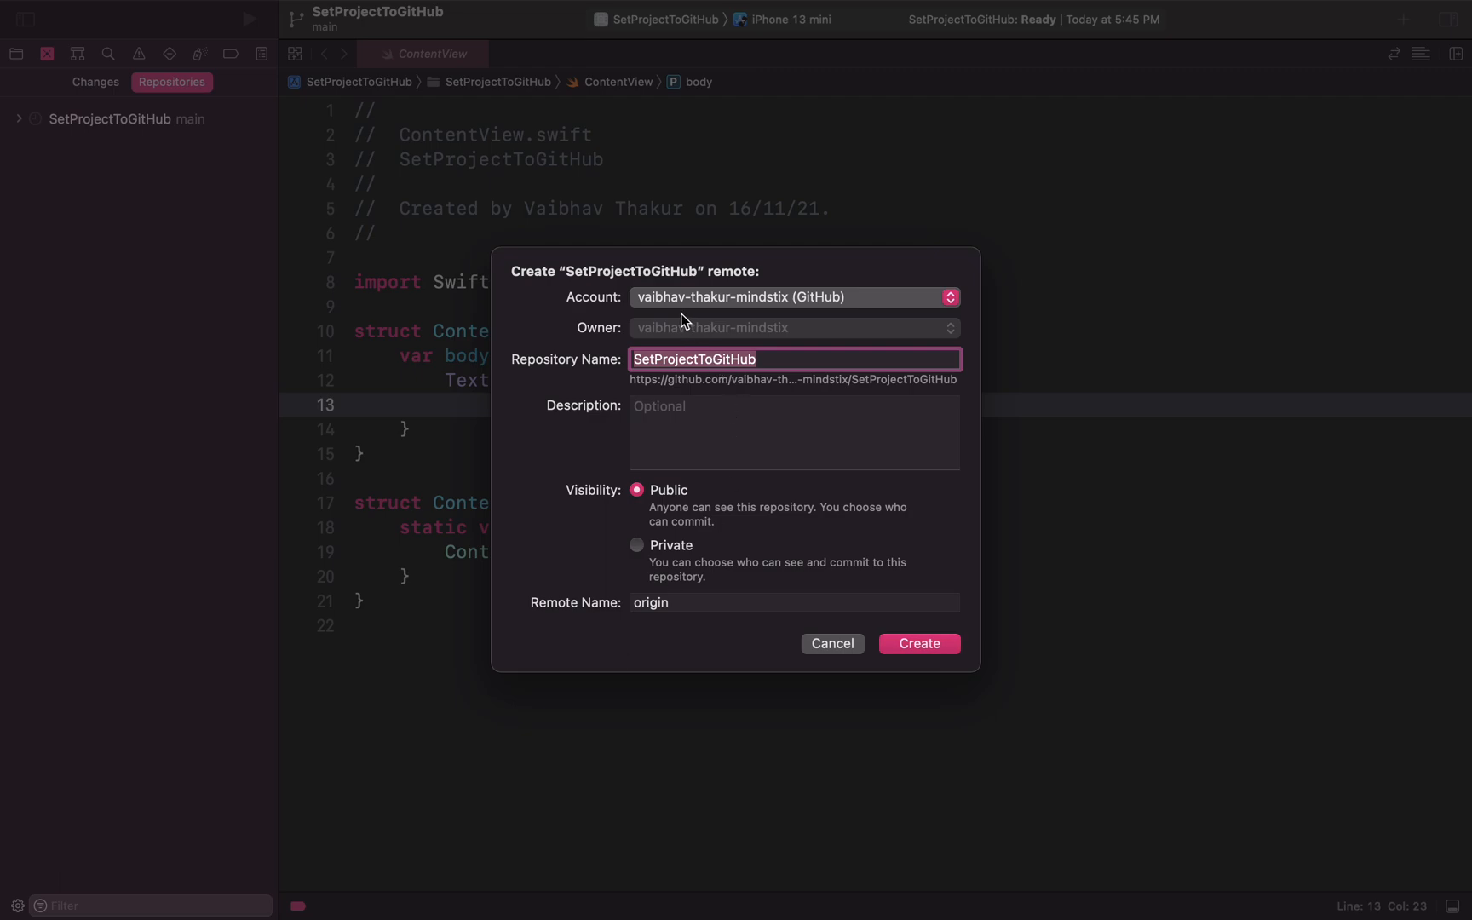
click(951, 297)
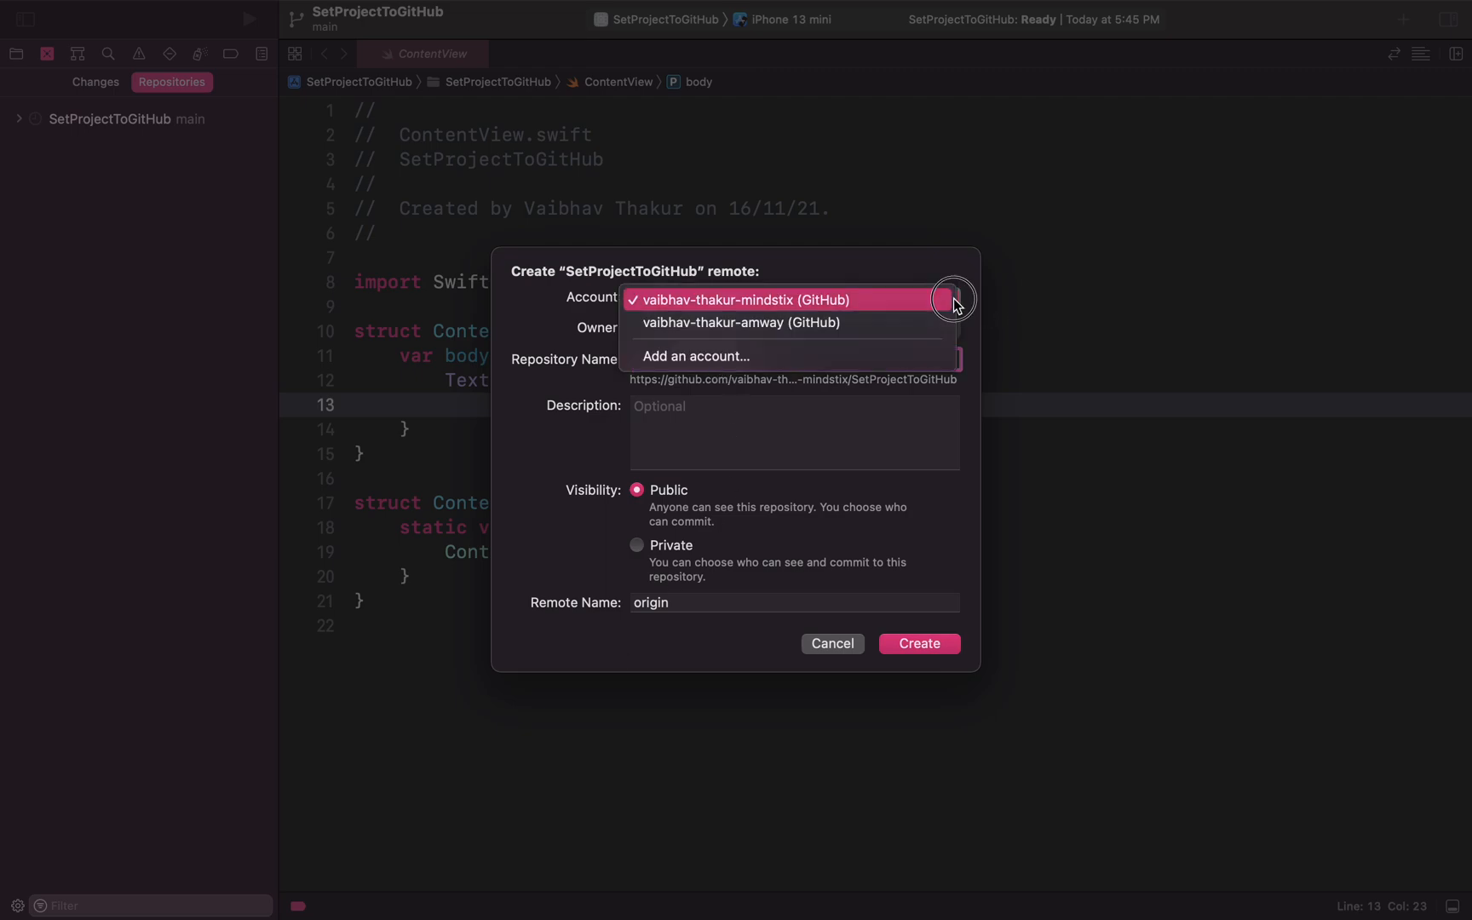
click(901, 298)
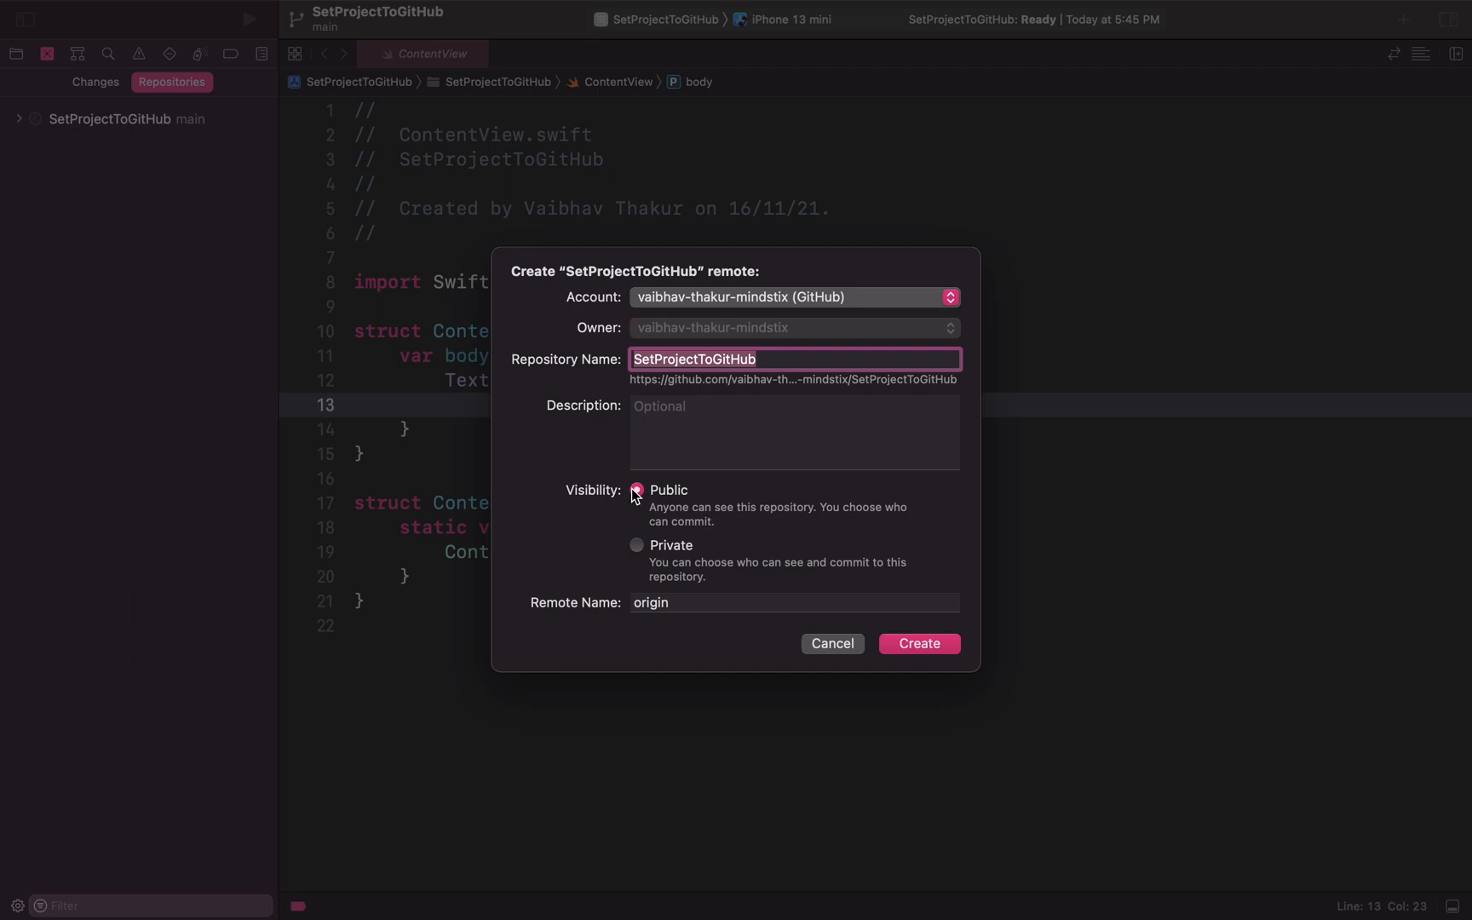
click(637, 546)
click(951, 298)
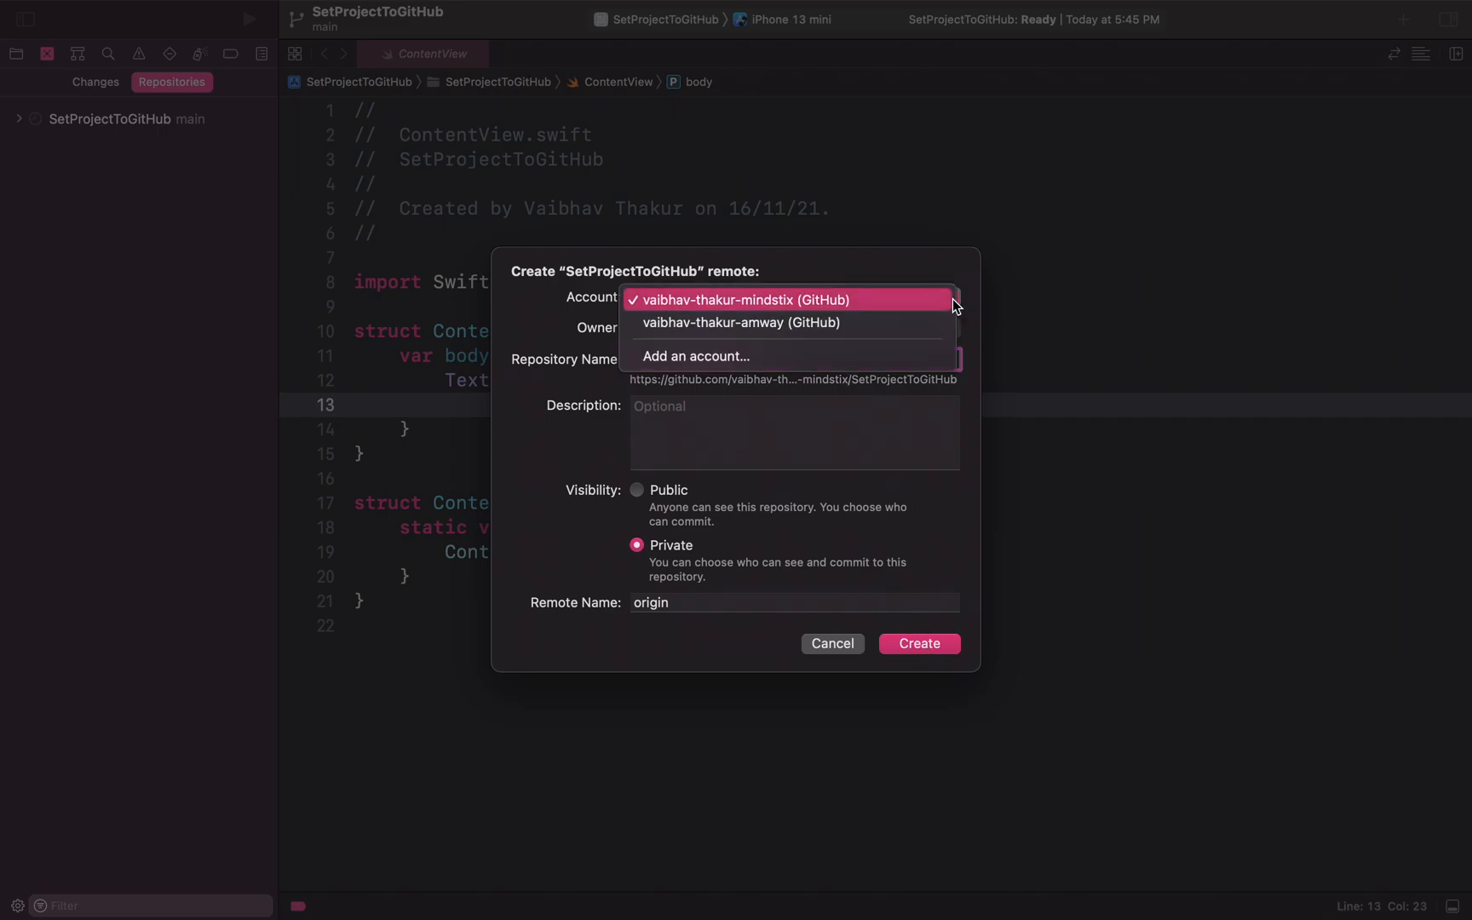
click(951, 299)
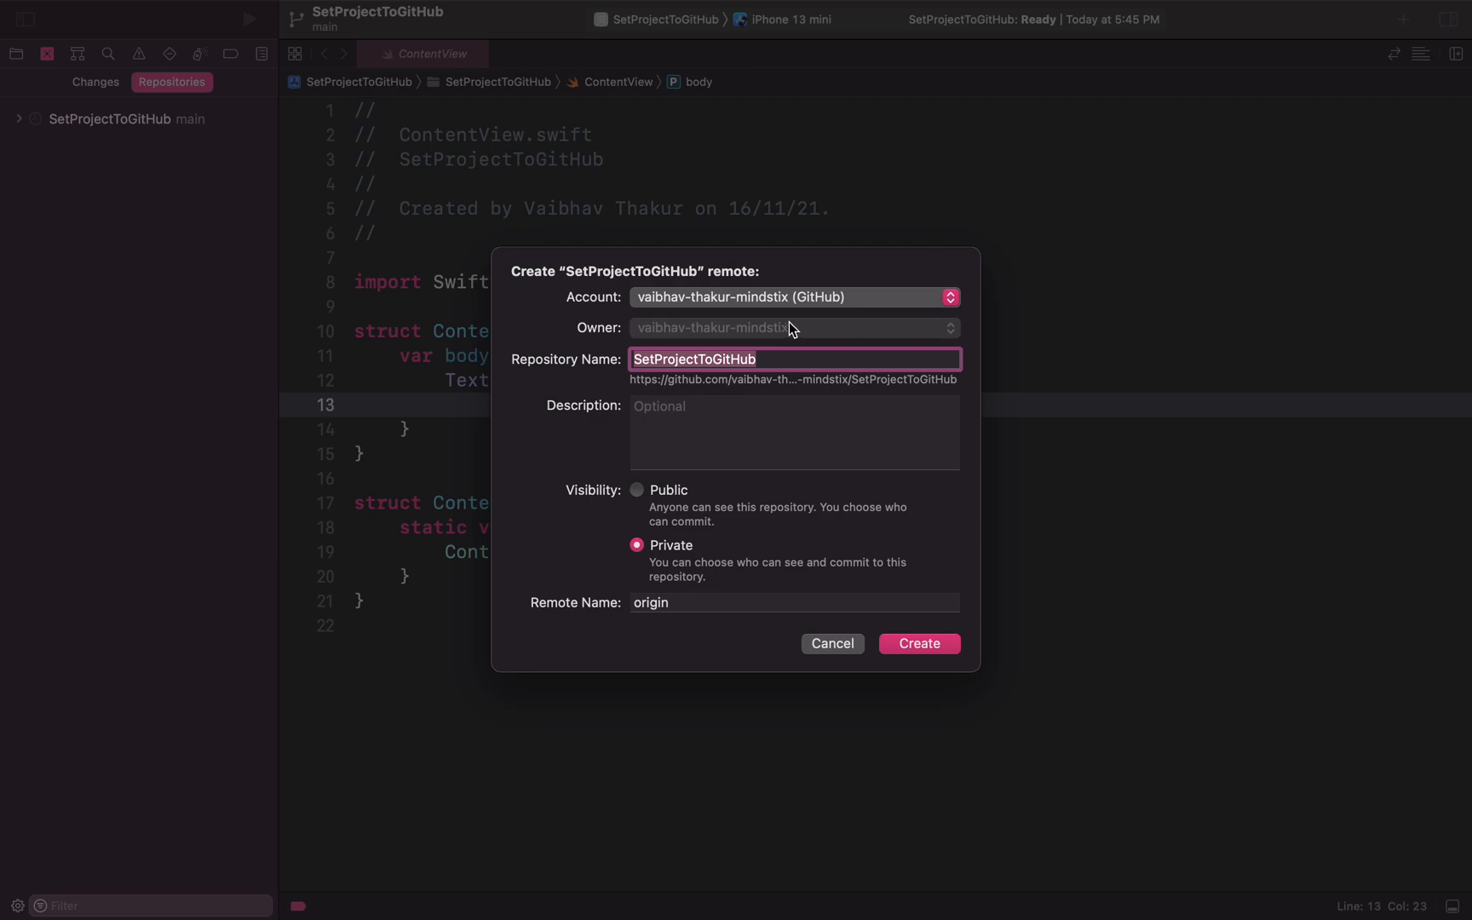
click(817, 647)
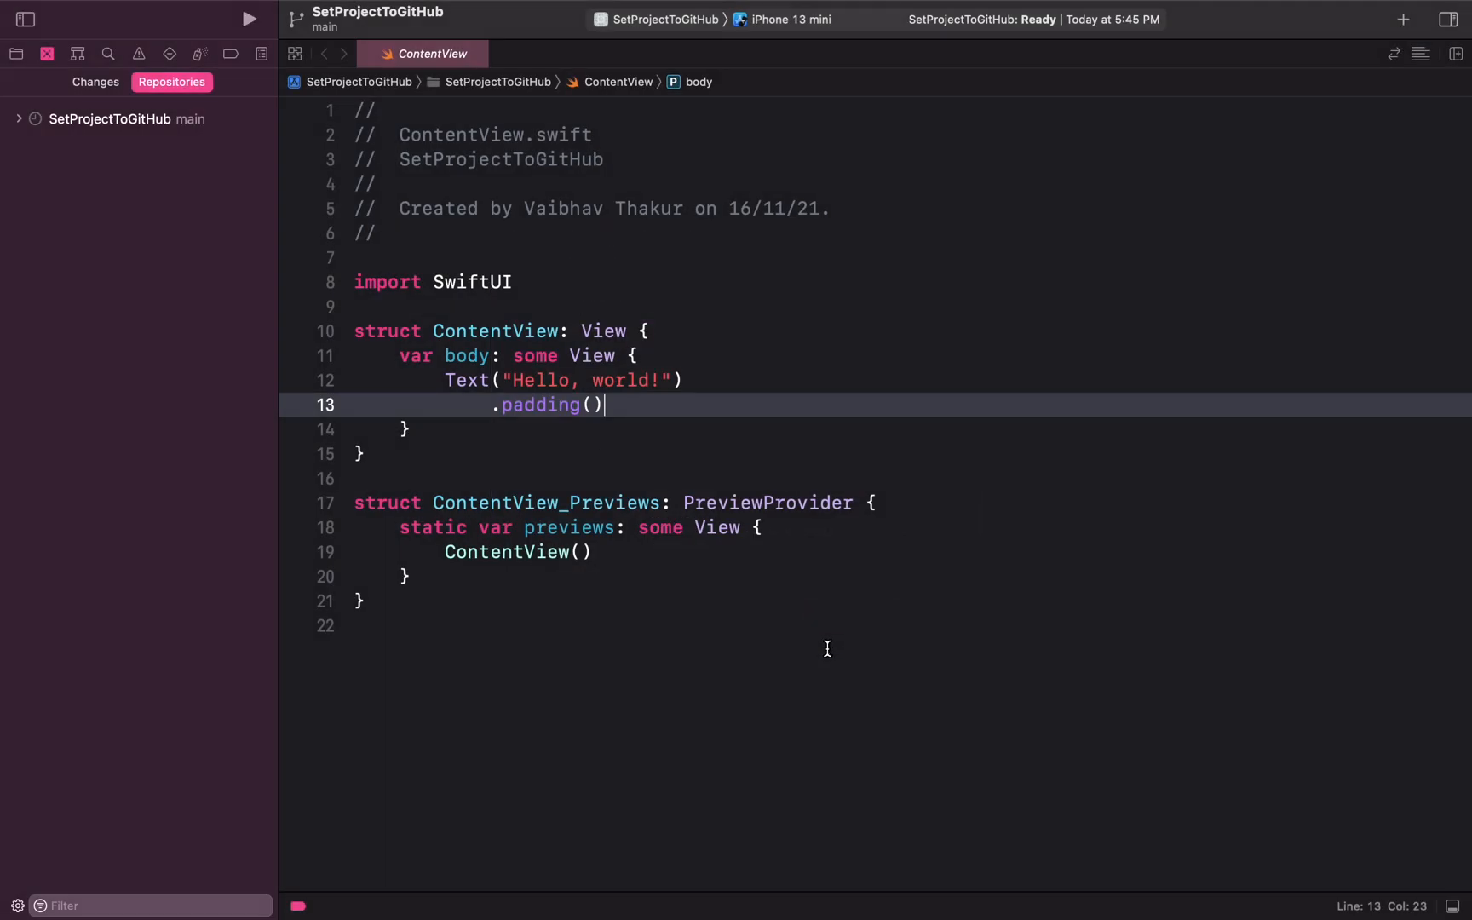
click(16, 53)
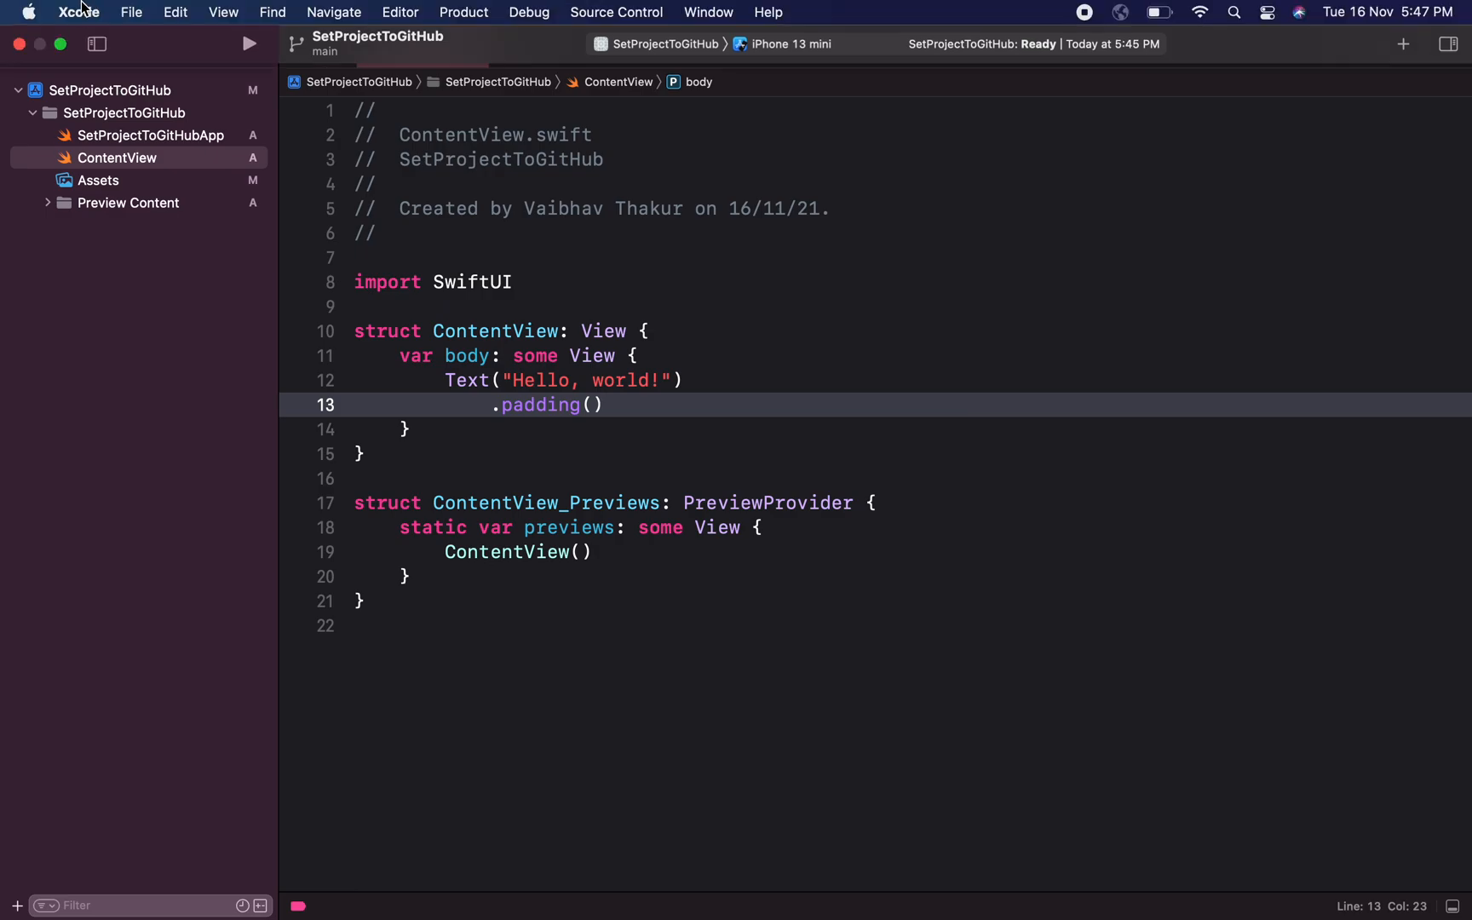
click(79, 12)
click(135, 98)
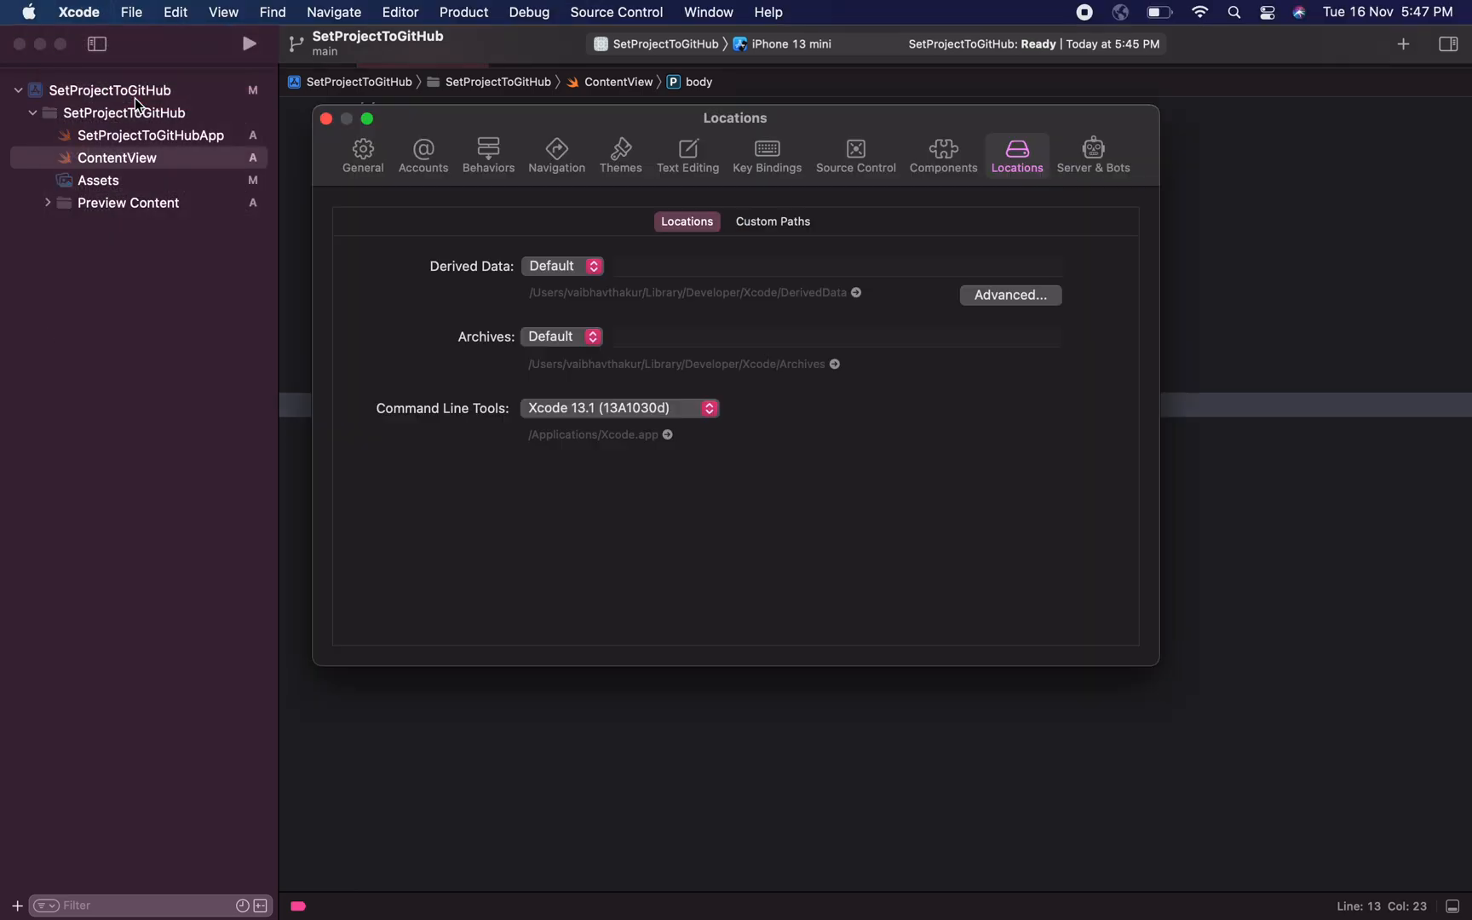
click(415, 154)
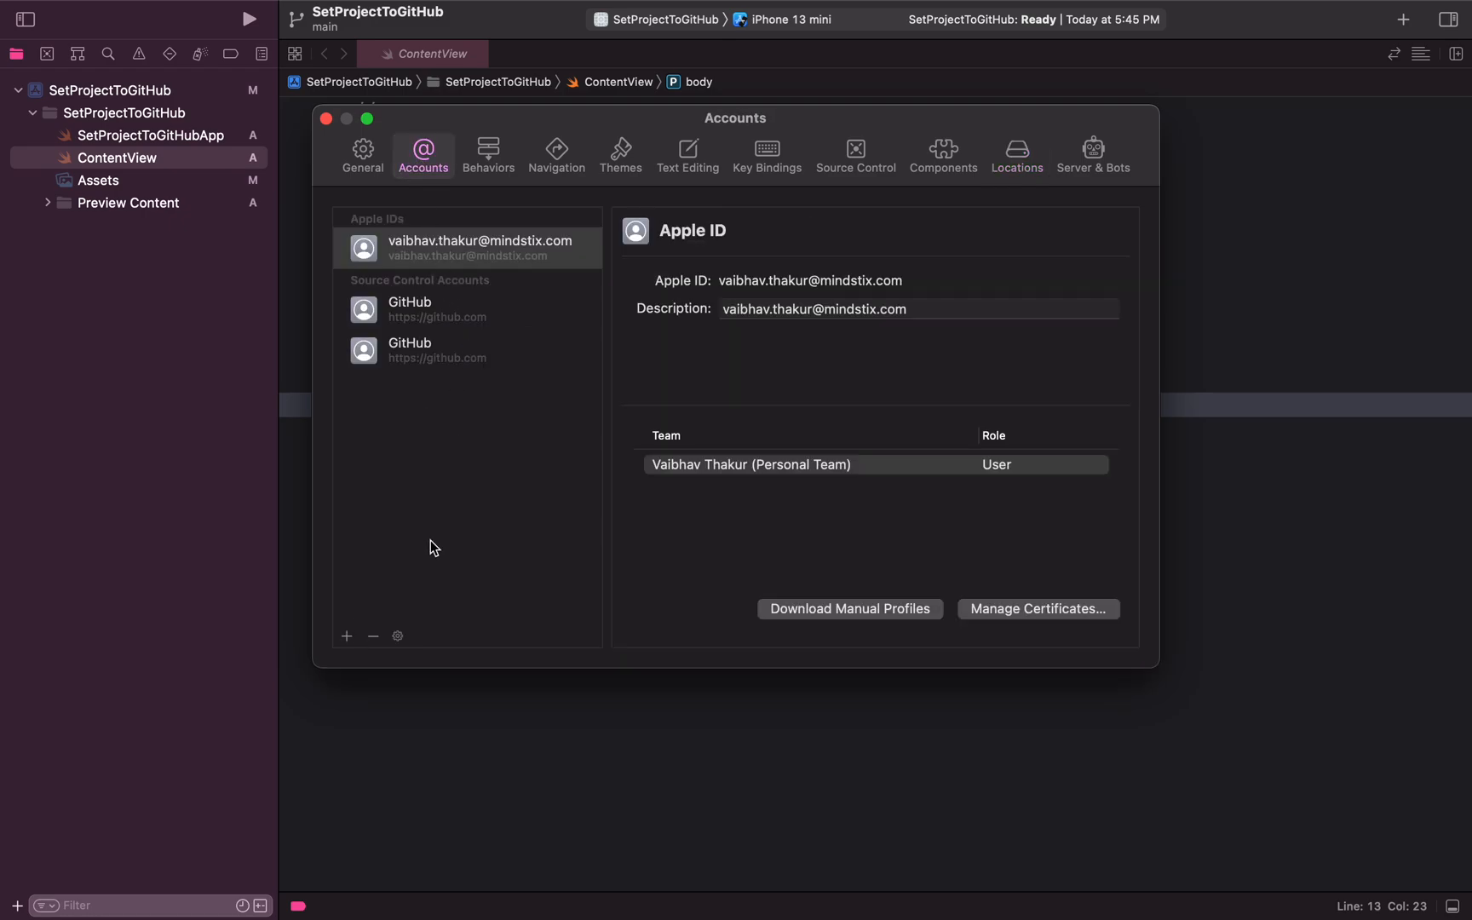
click(347, 635)
scroll(789, 445, down, 2)
scroll(789, 446, down, 2)
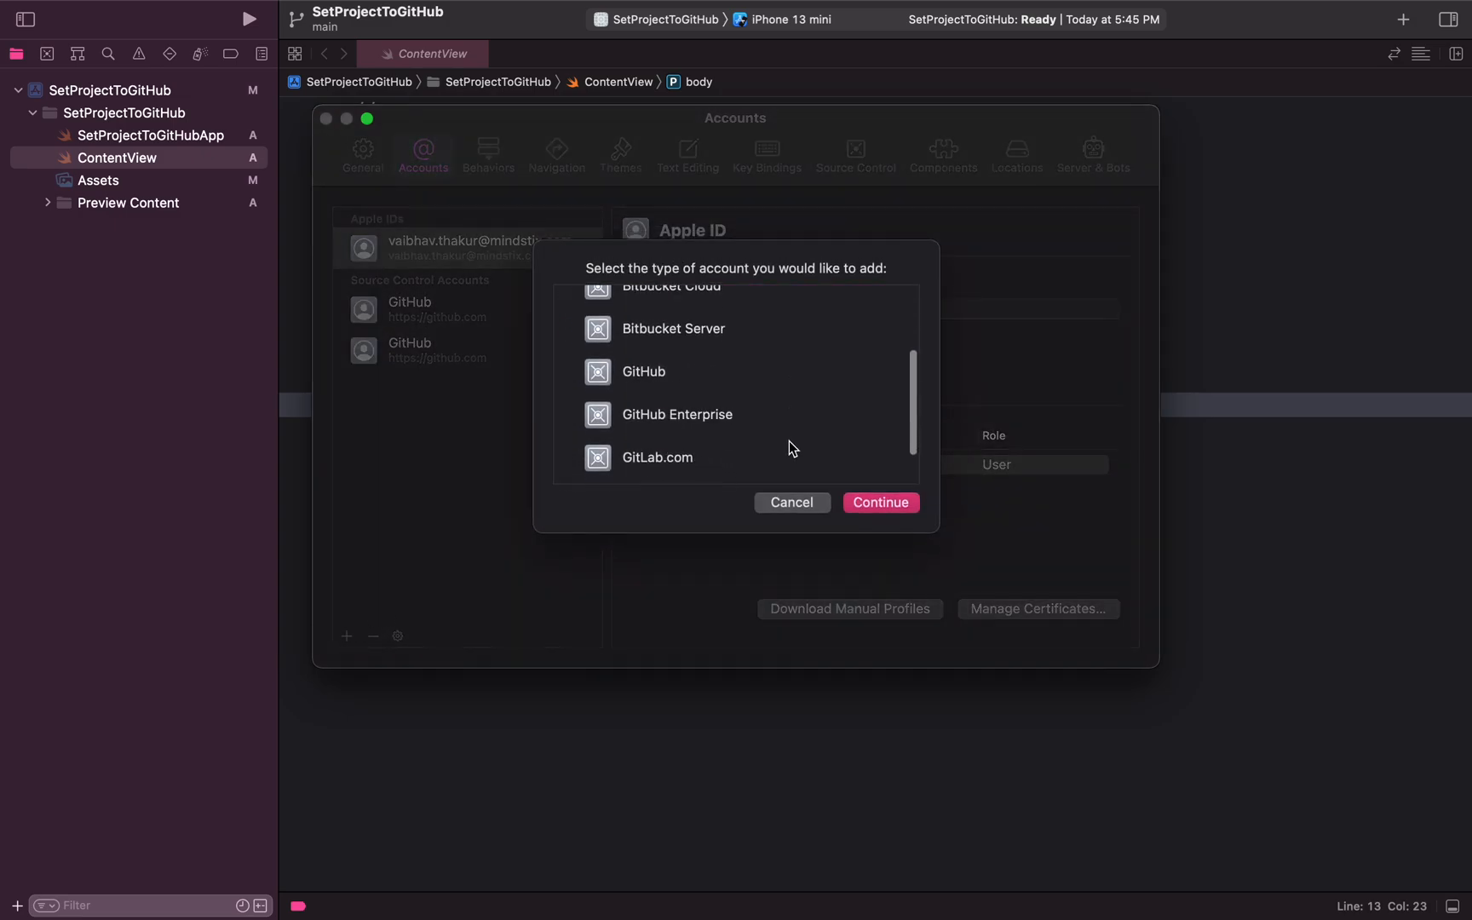
click(790, 378)
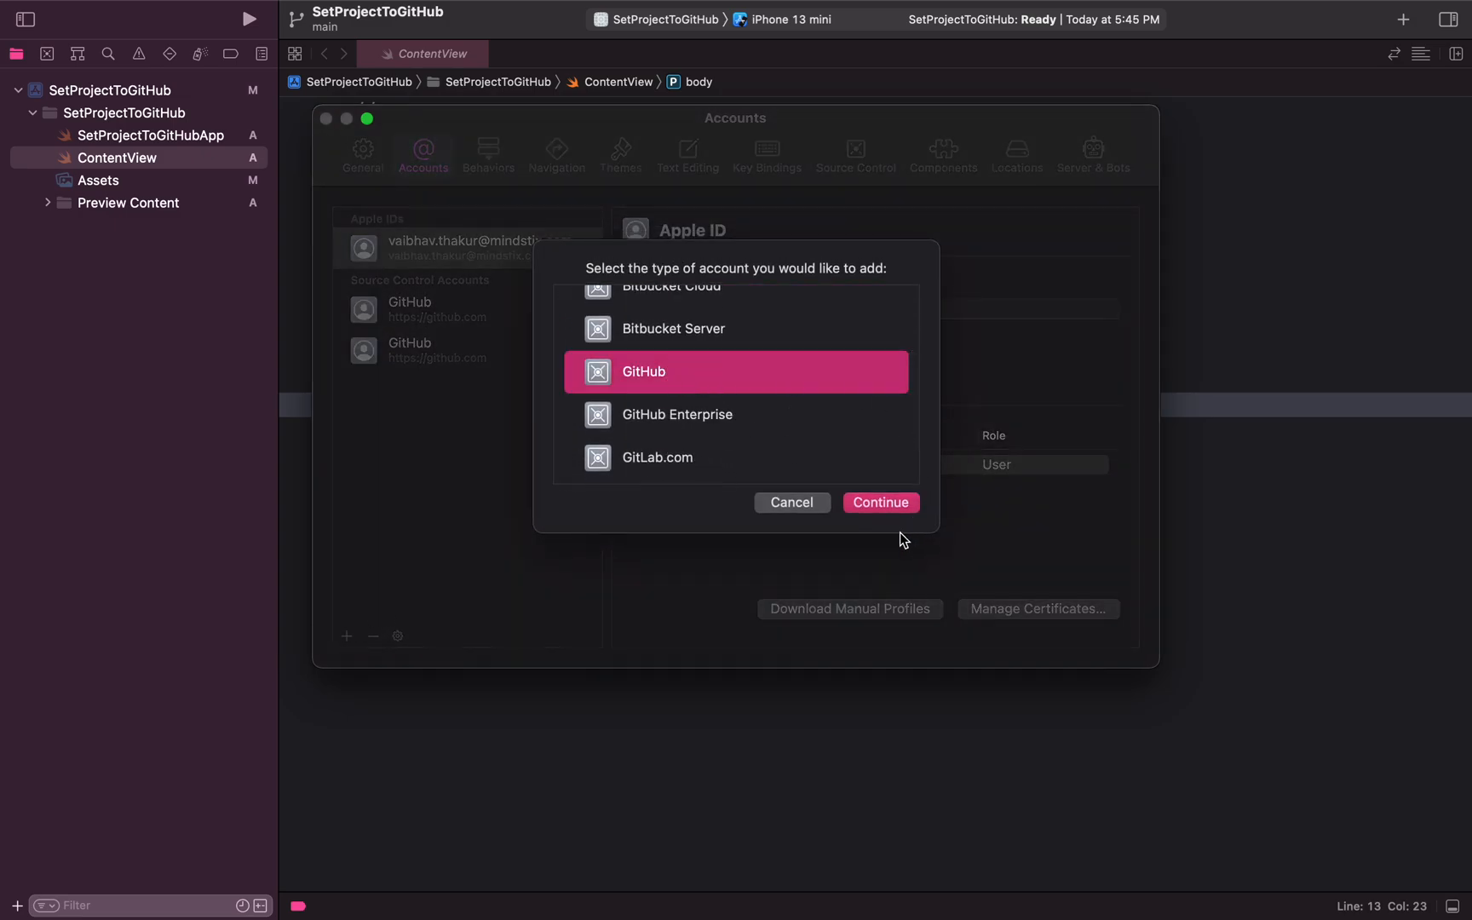
click(891, 506)
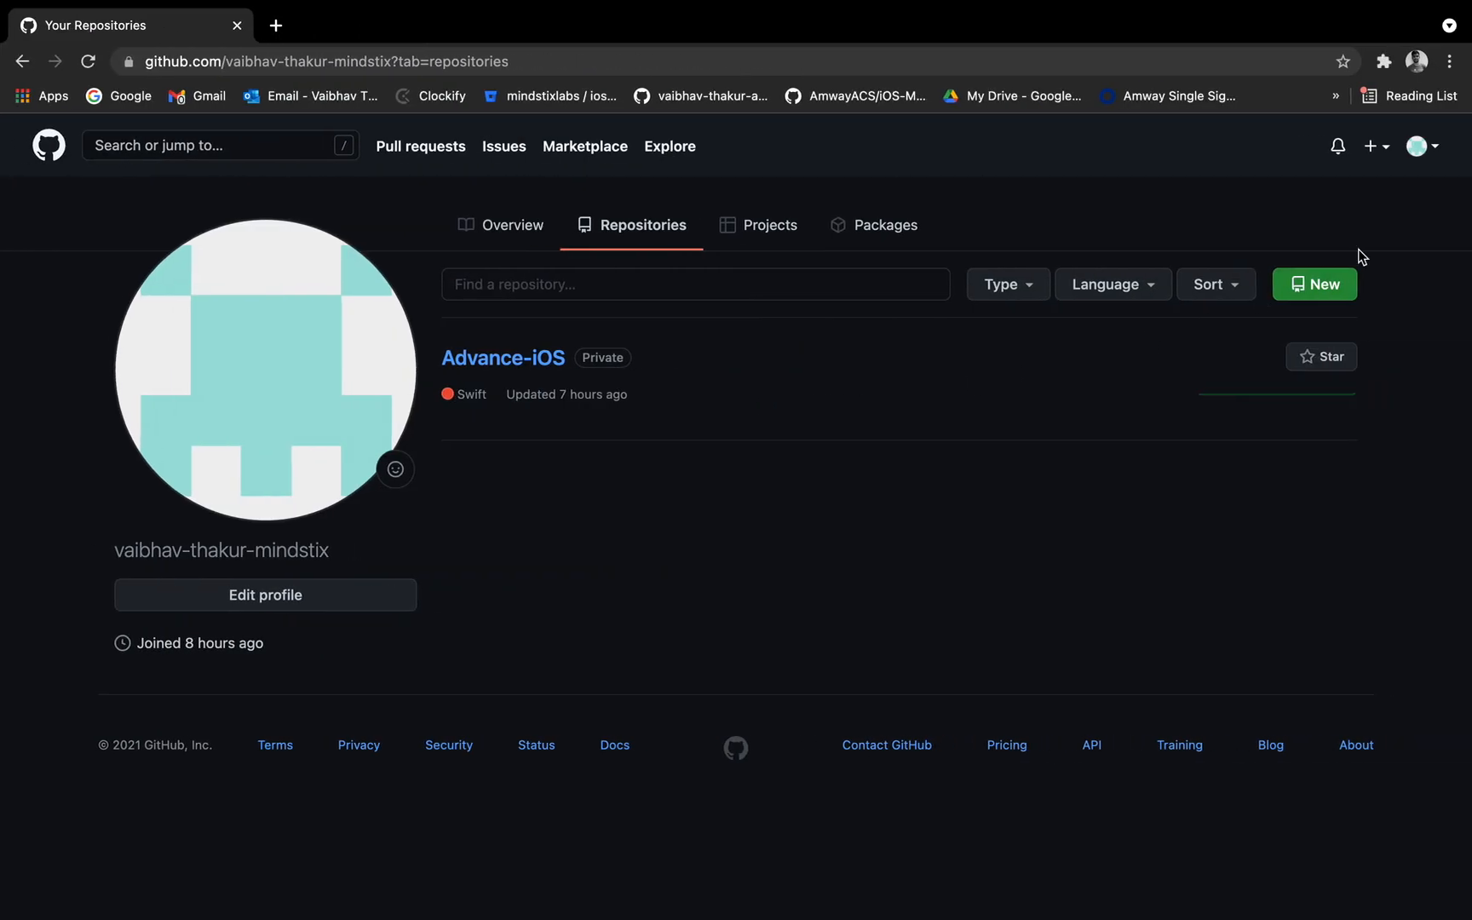
drag(110, 549, 335, 561)
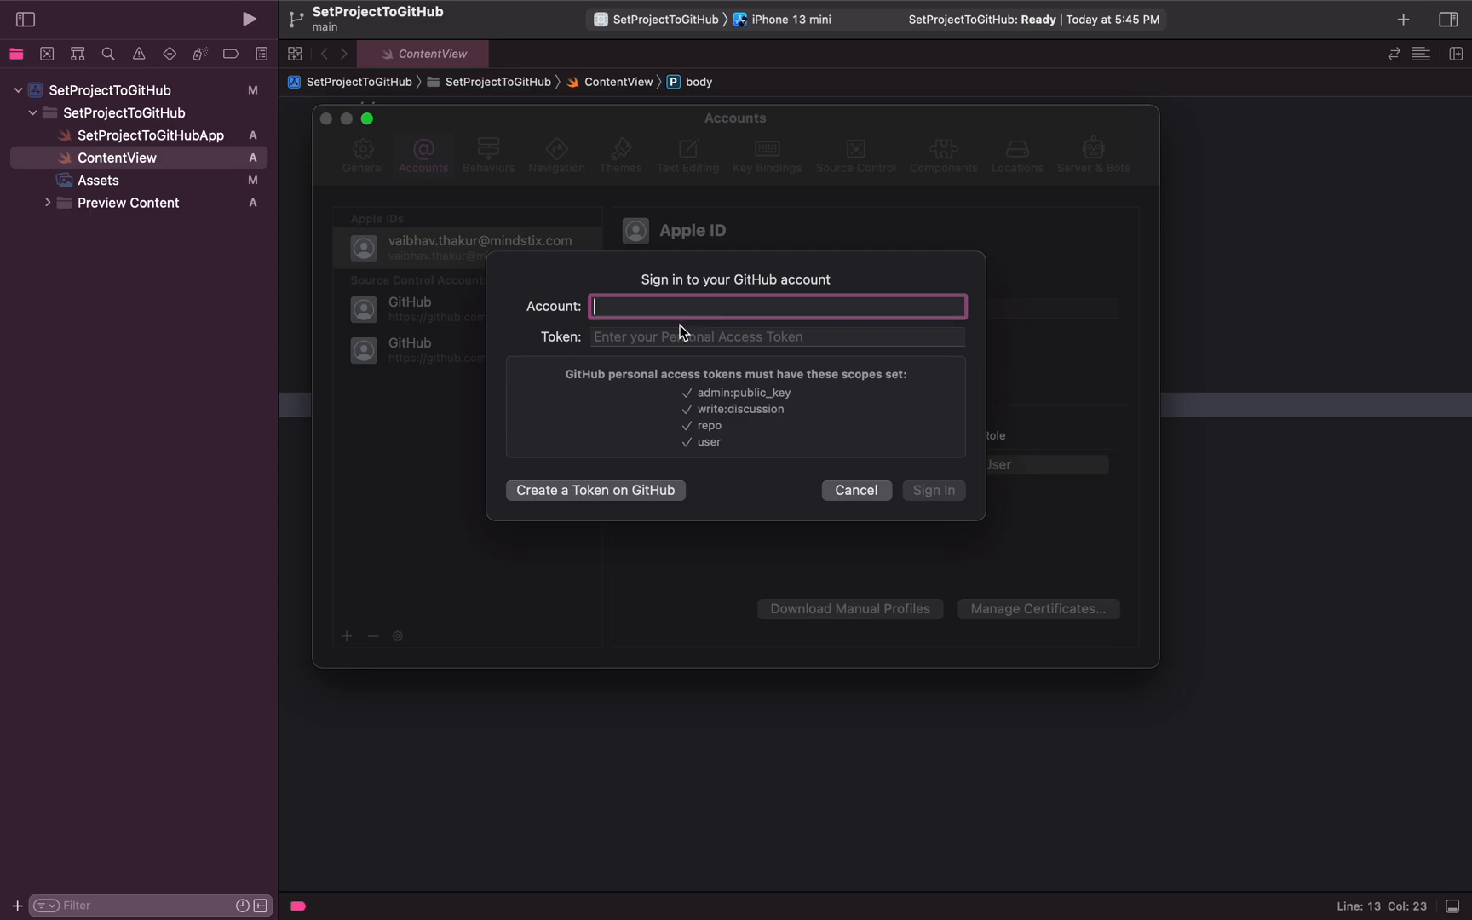
- Review the personal access tokens in GitHub's developer settings in Chrome and check how to generate a new one
key(ctrl+Right)
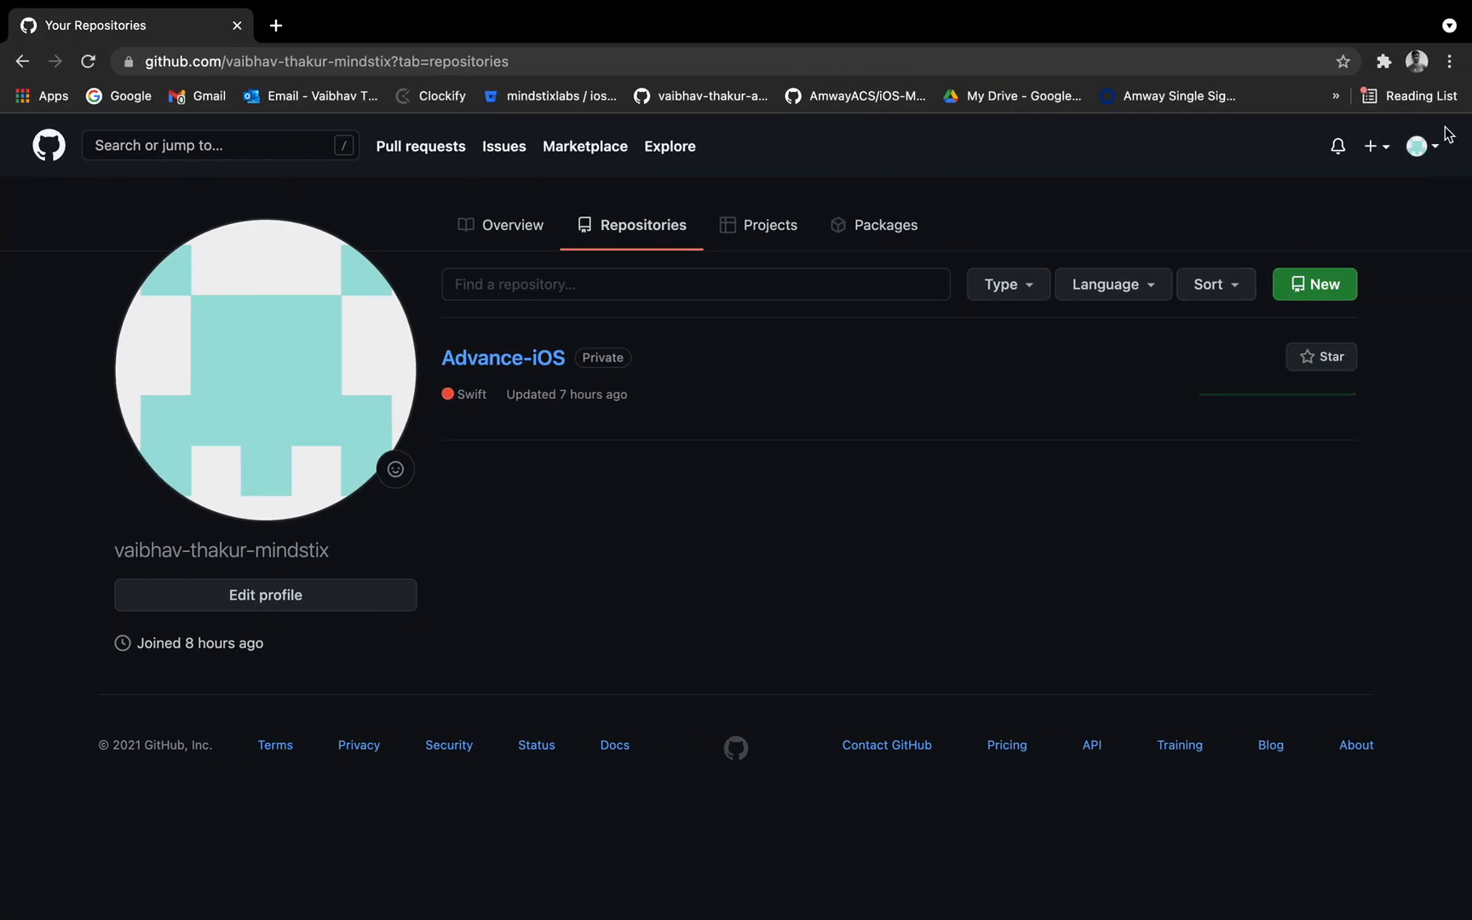
click(1424, 146)
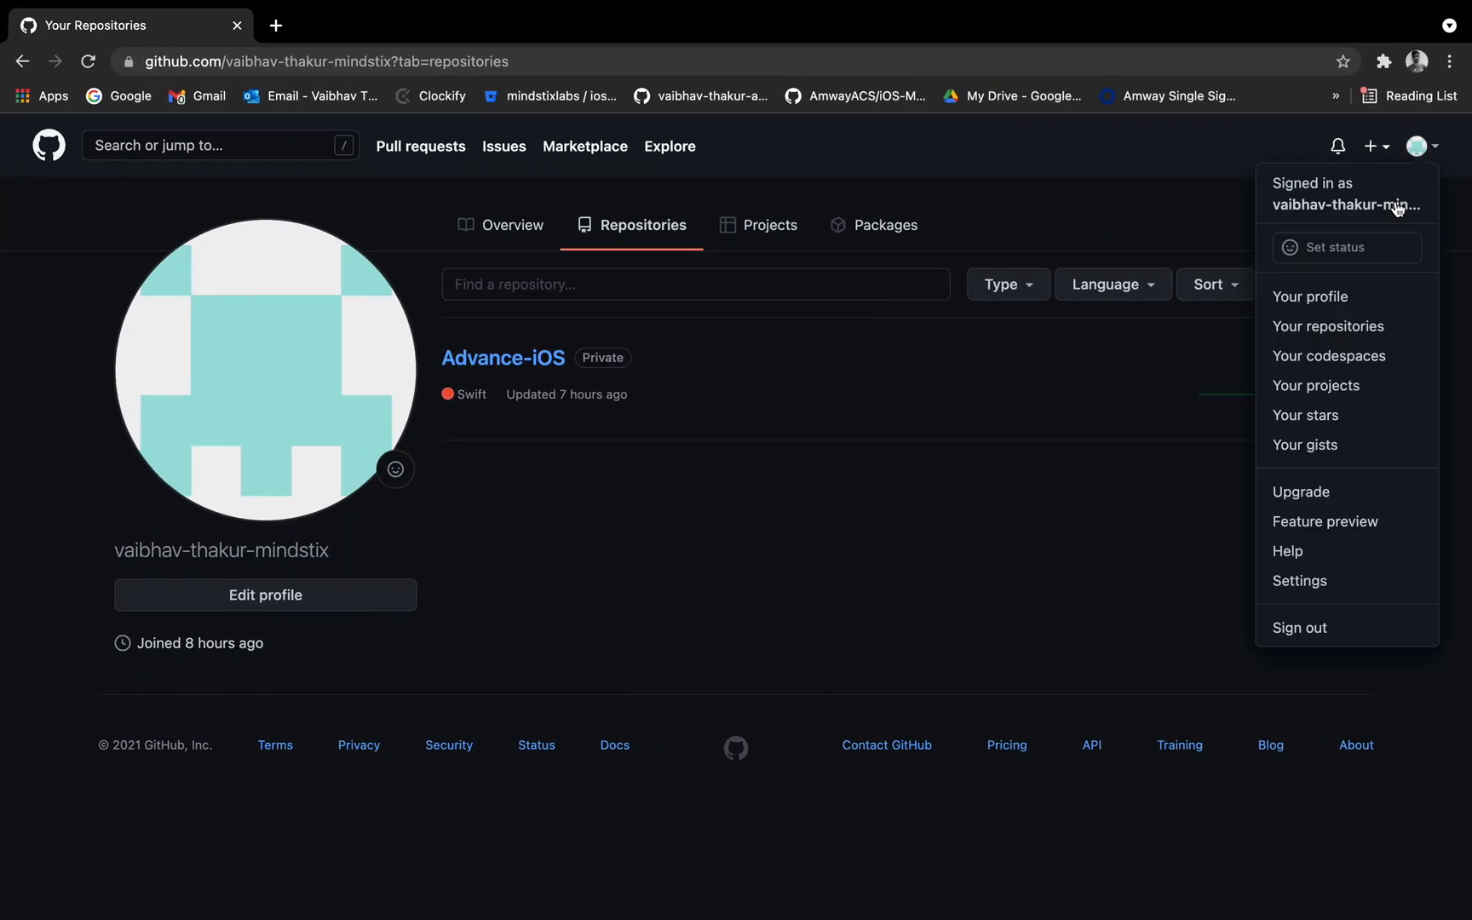
click(1314, 573)
scroll(358, 579, down, 8)
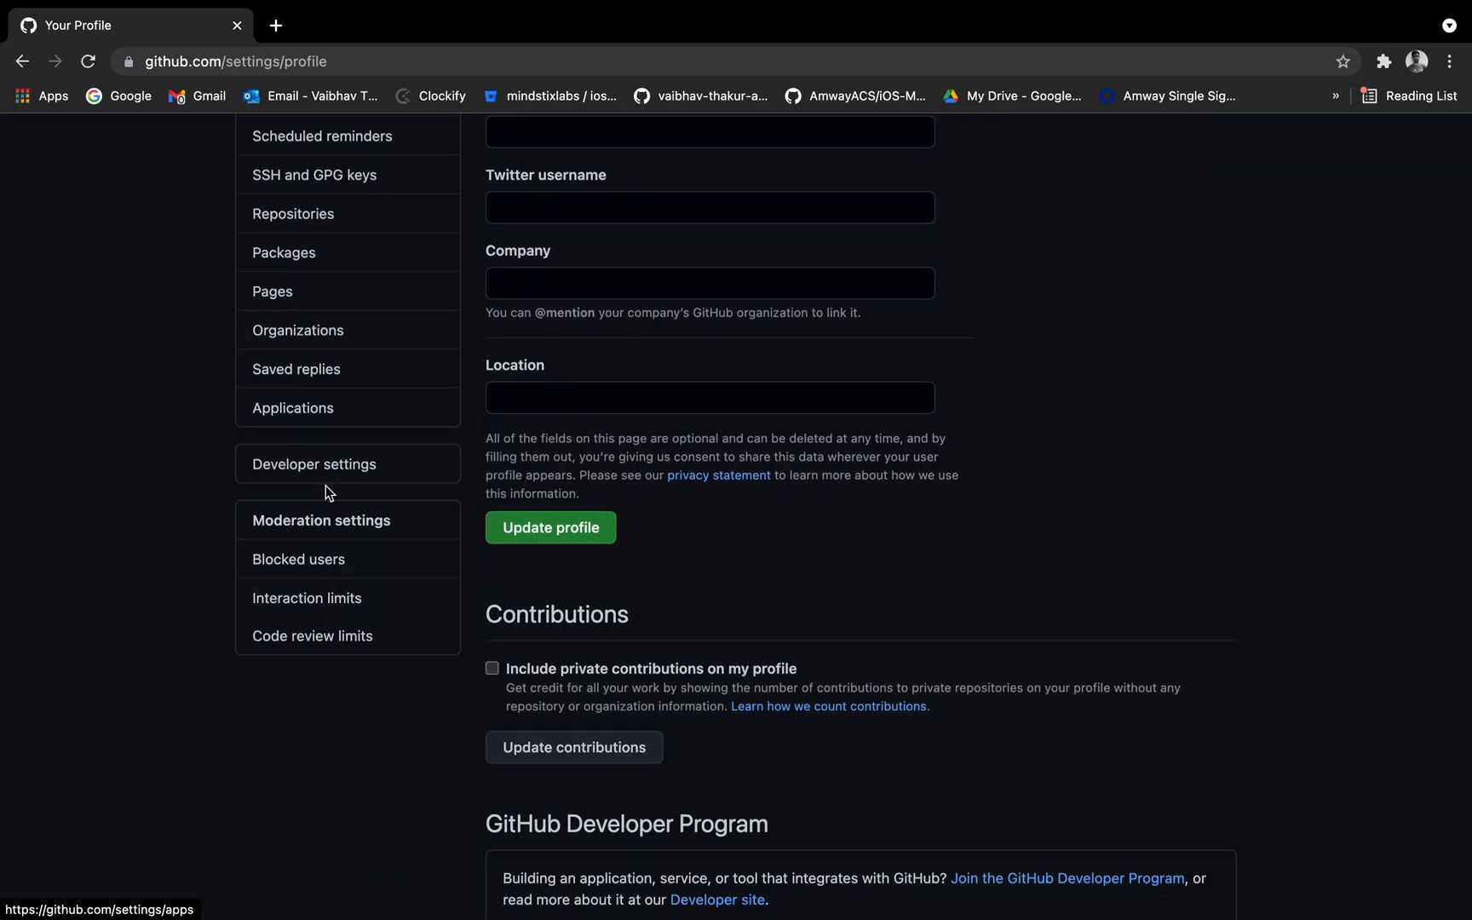
click(361, 468)
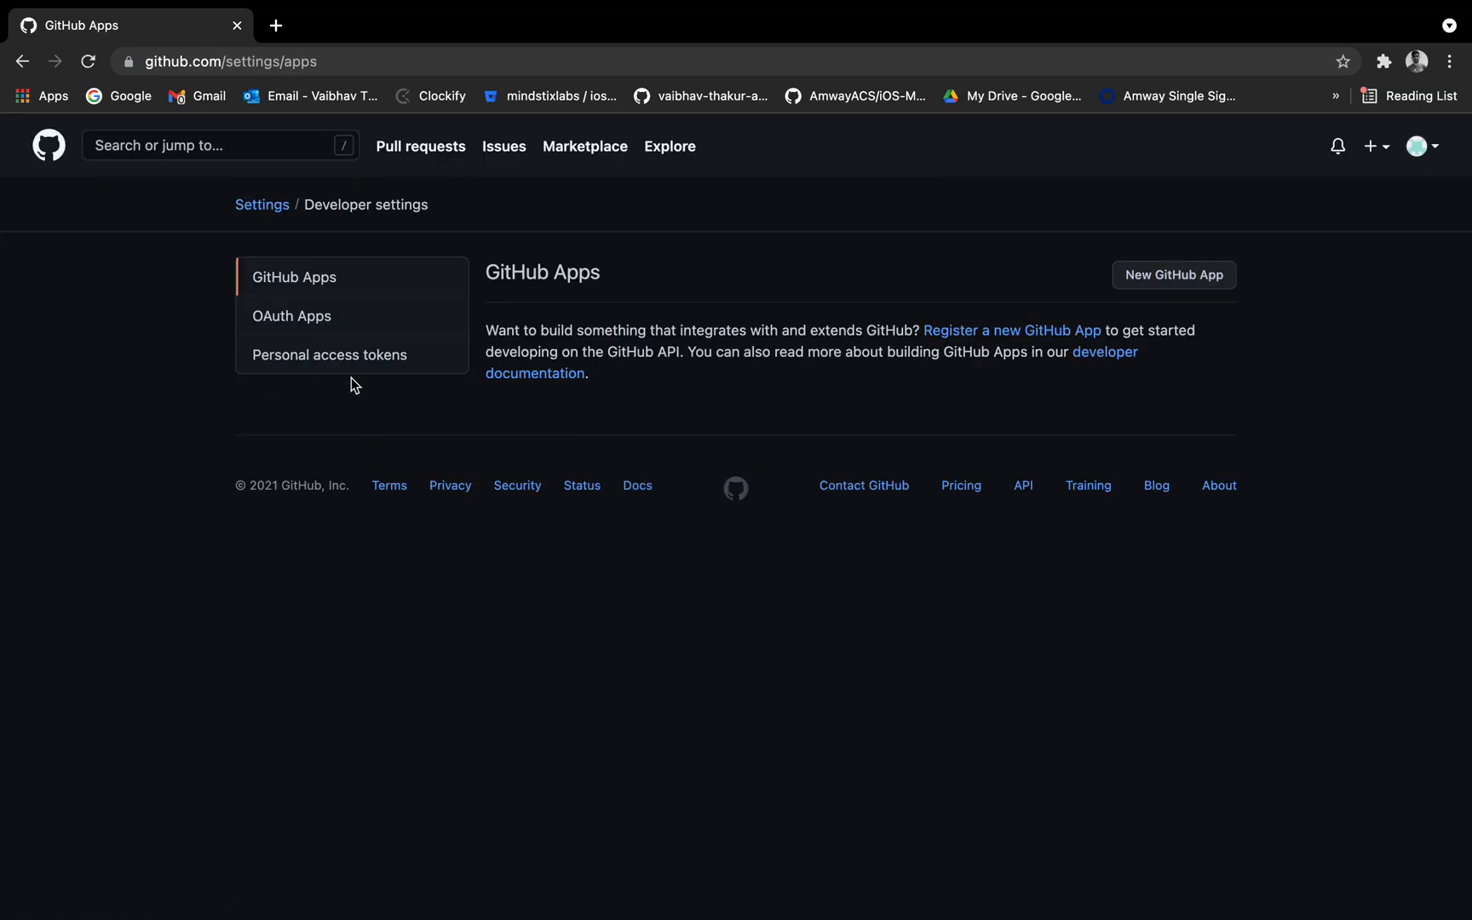
click(433, 362)
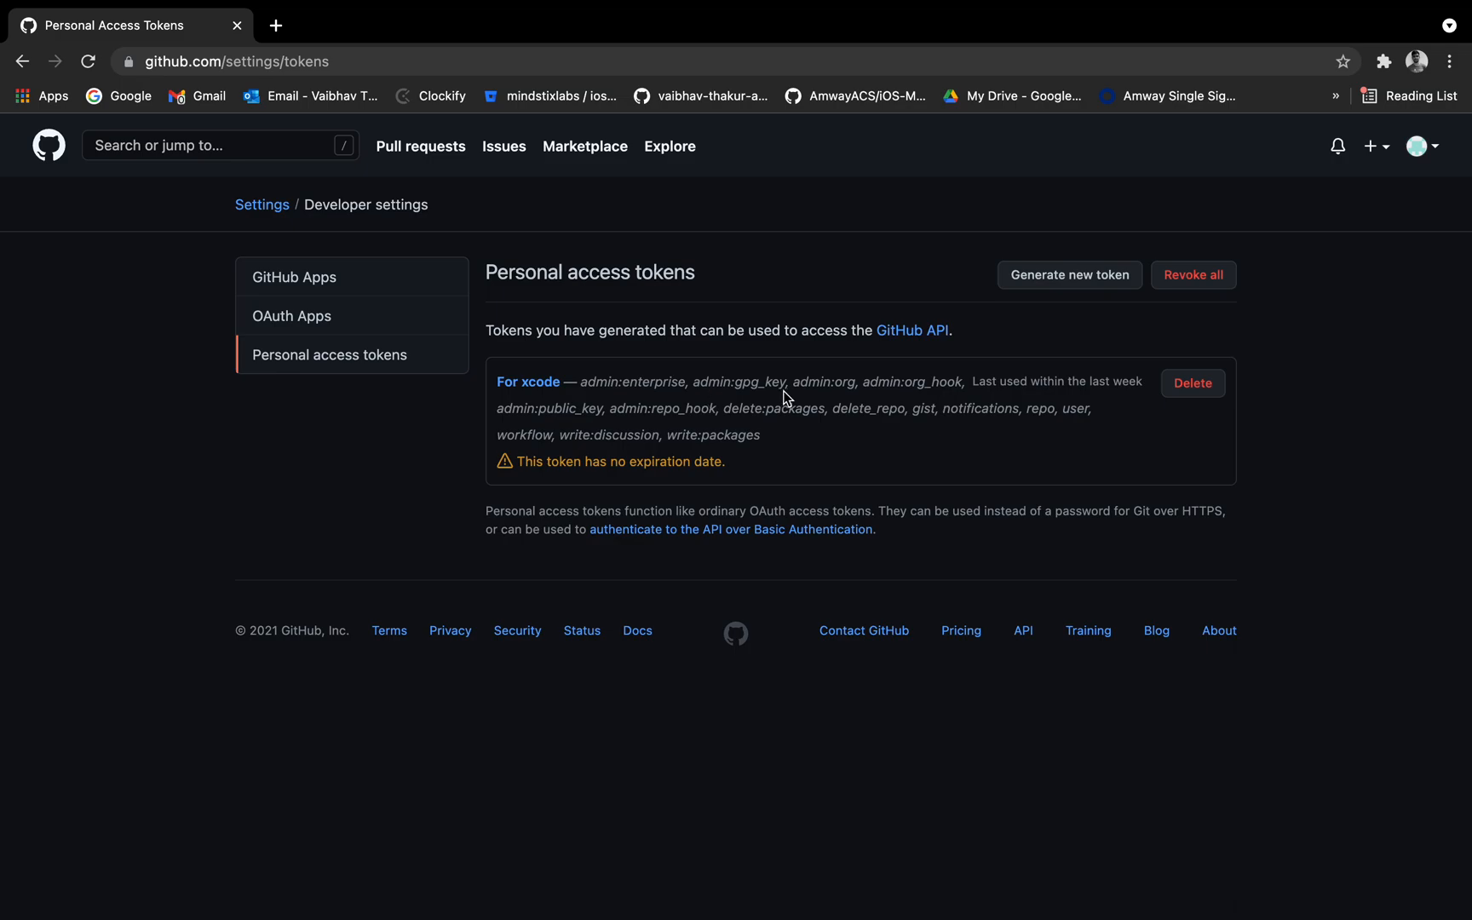
click(1086, 287)
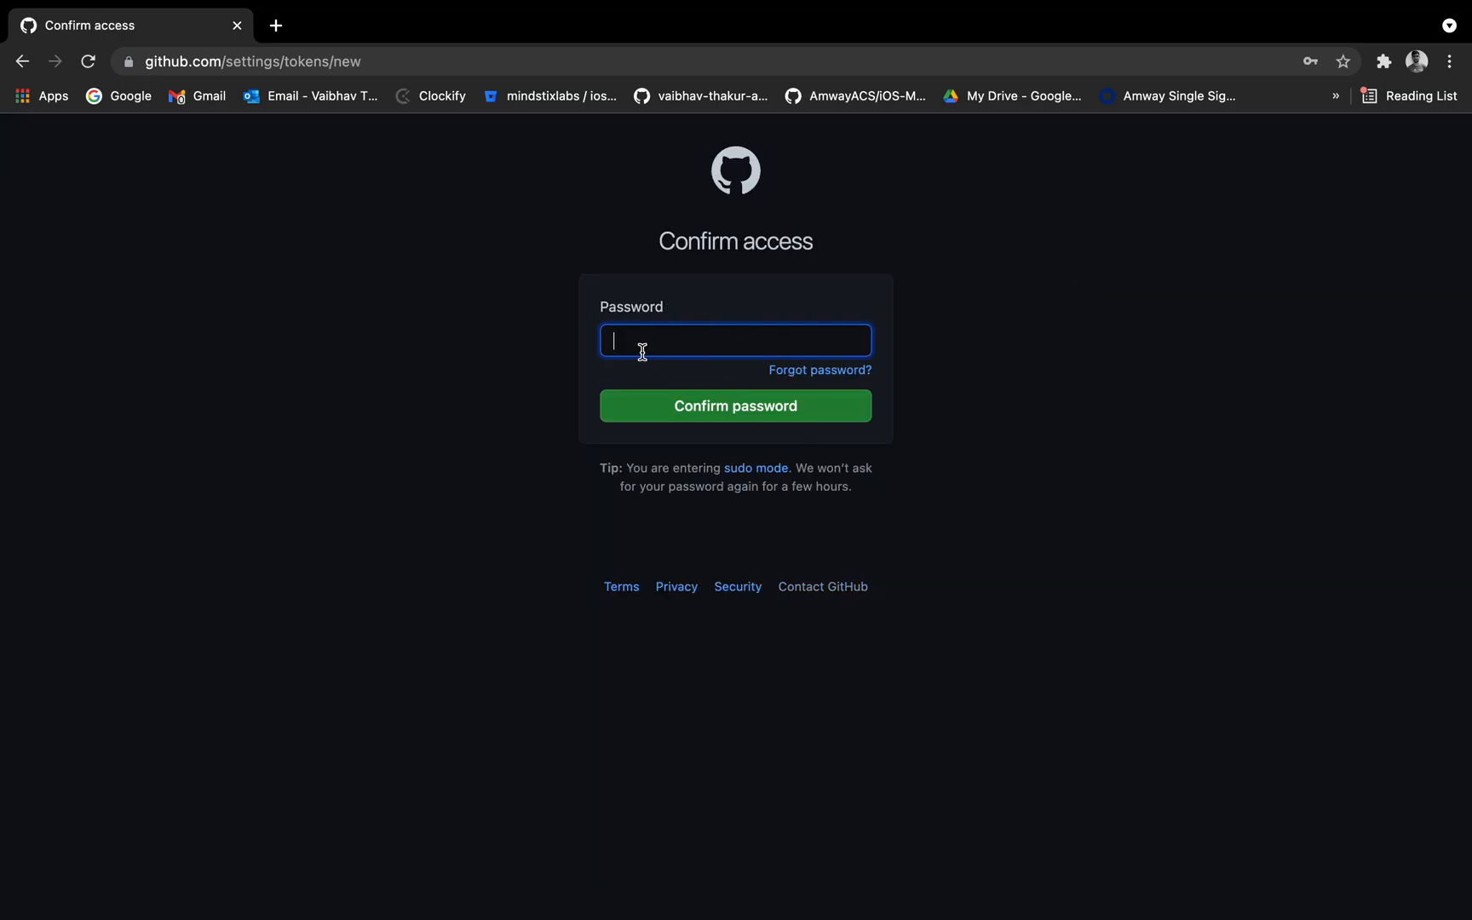
click(19, 62)
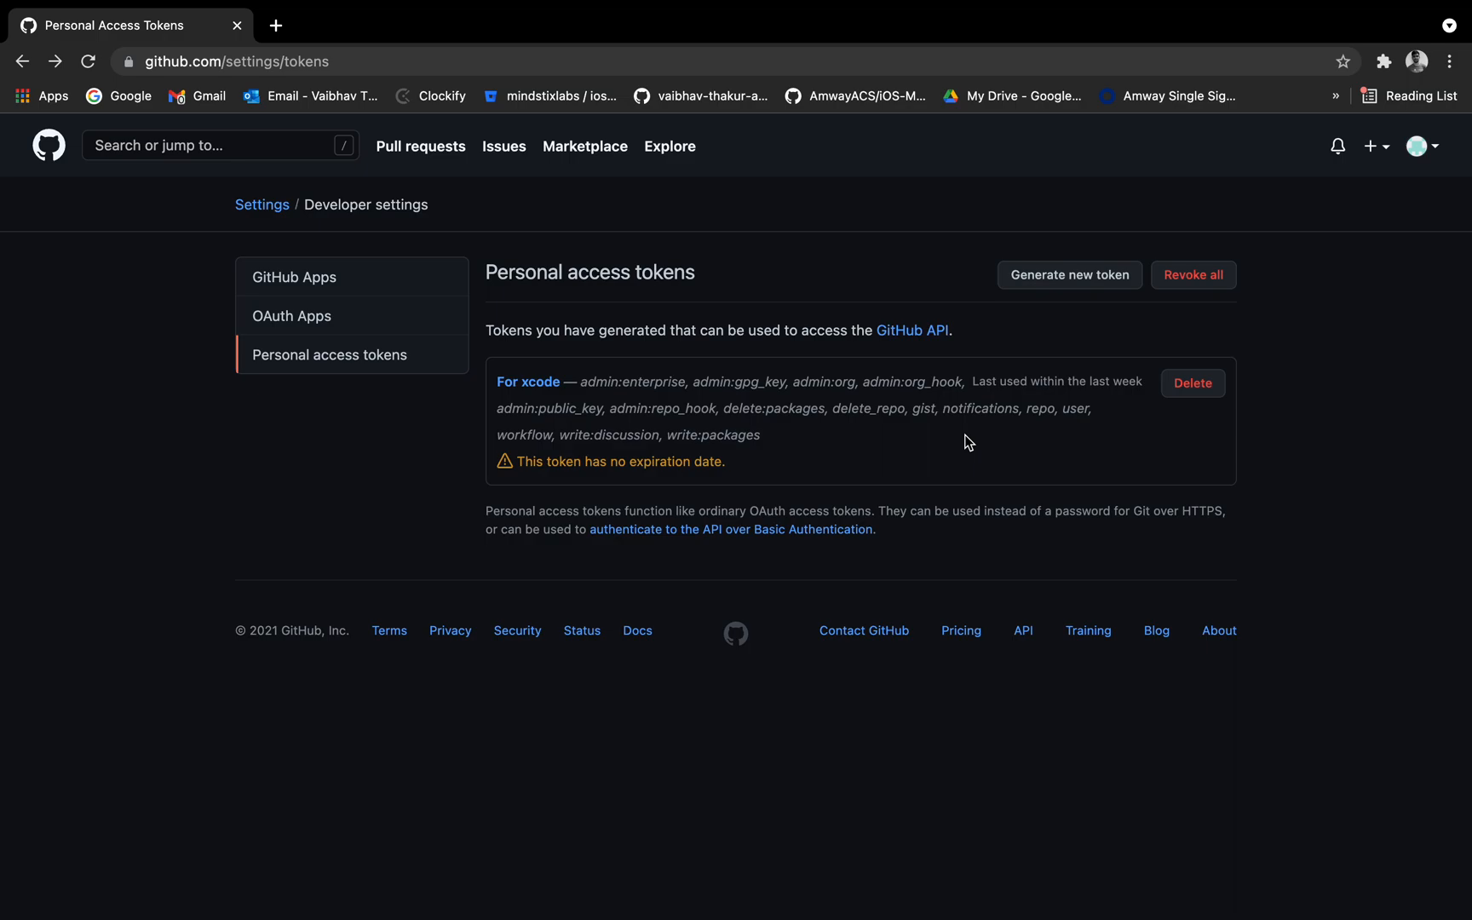
- Return to Xcode, cancel the GitHub sign-in, and check the existing Mindstix GitHub account's details before closing the preferences
key(ctrl+Left)
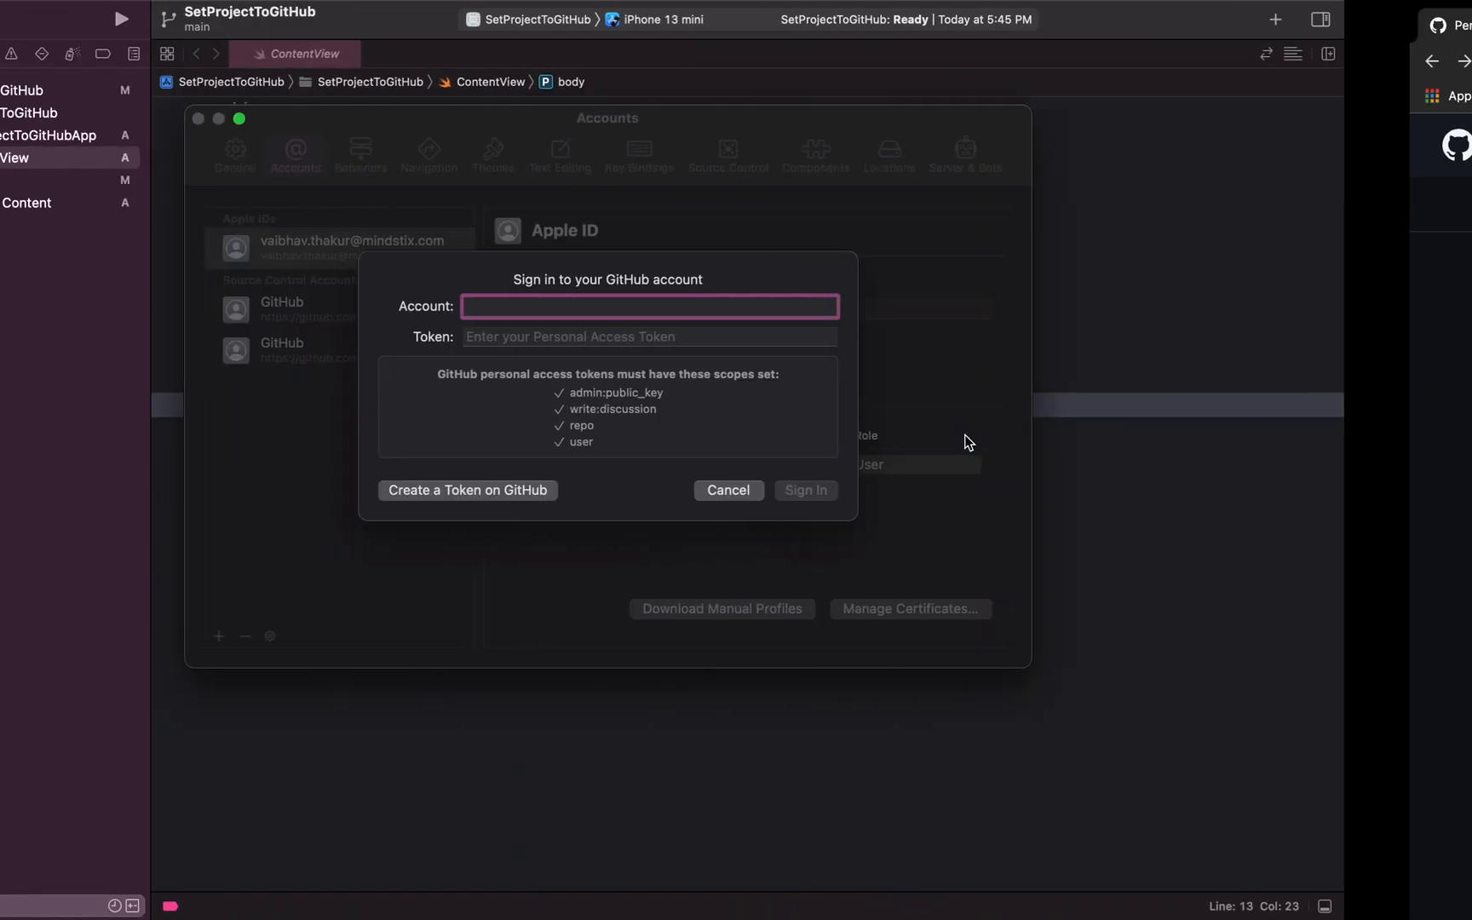
key(ctrl+Right)
key(ctrl+Left)
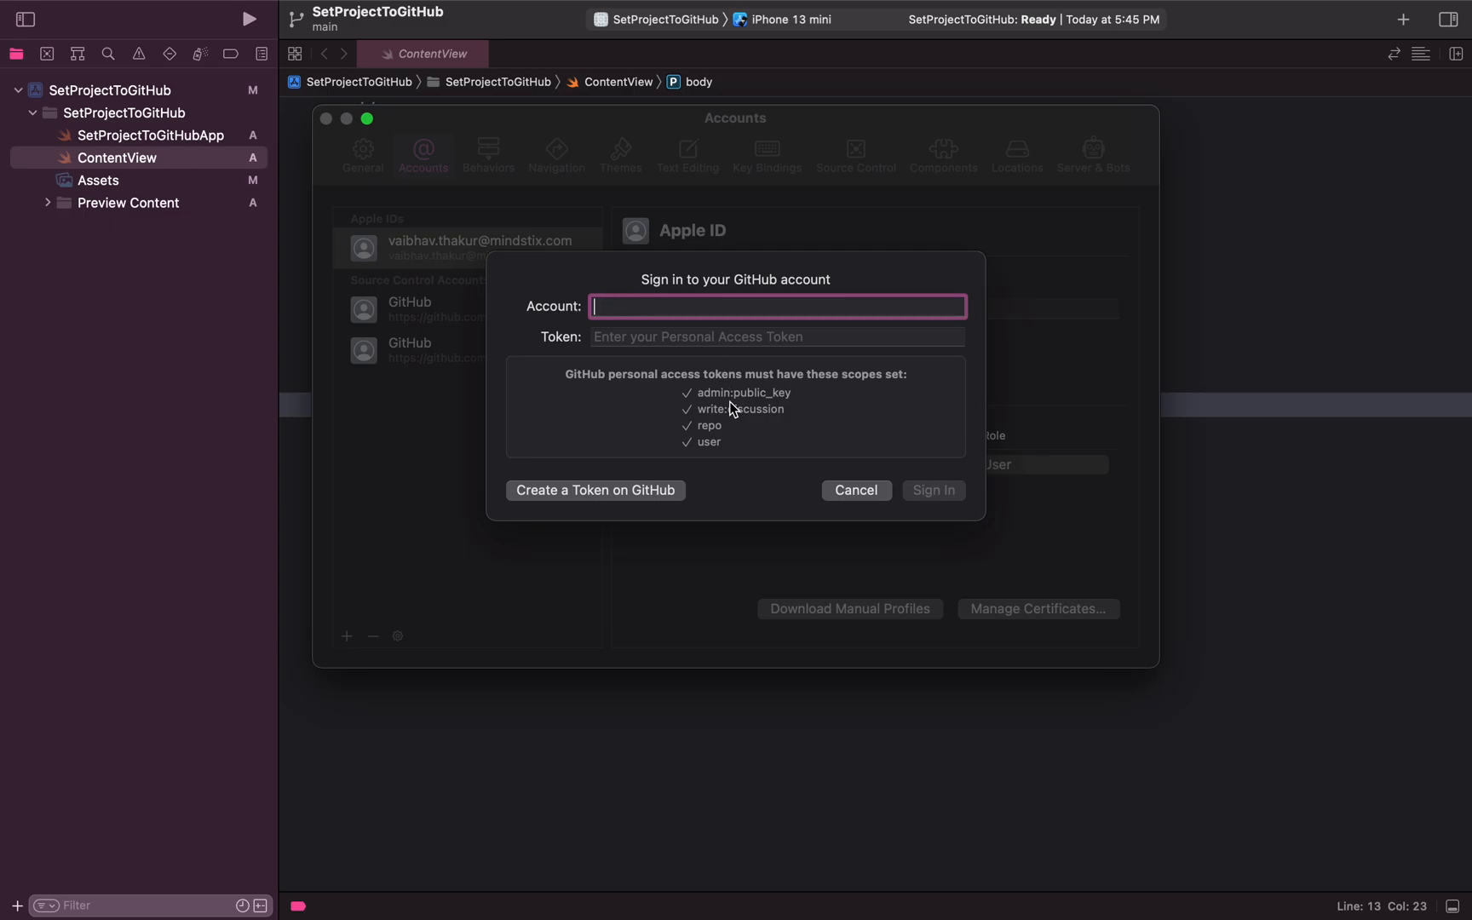
click(856, 490)
click(505, 356)
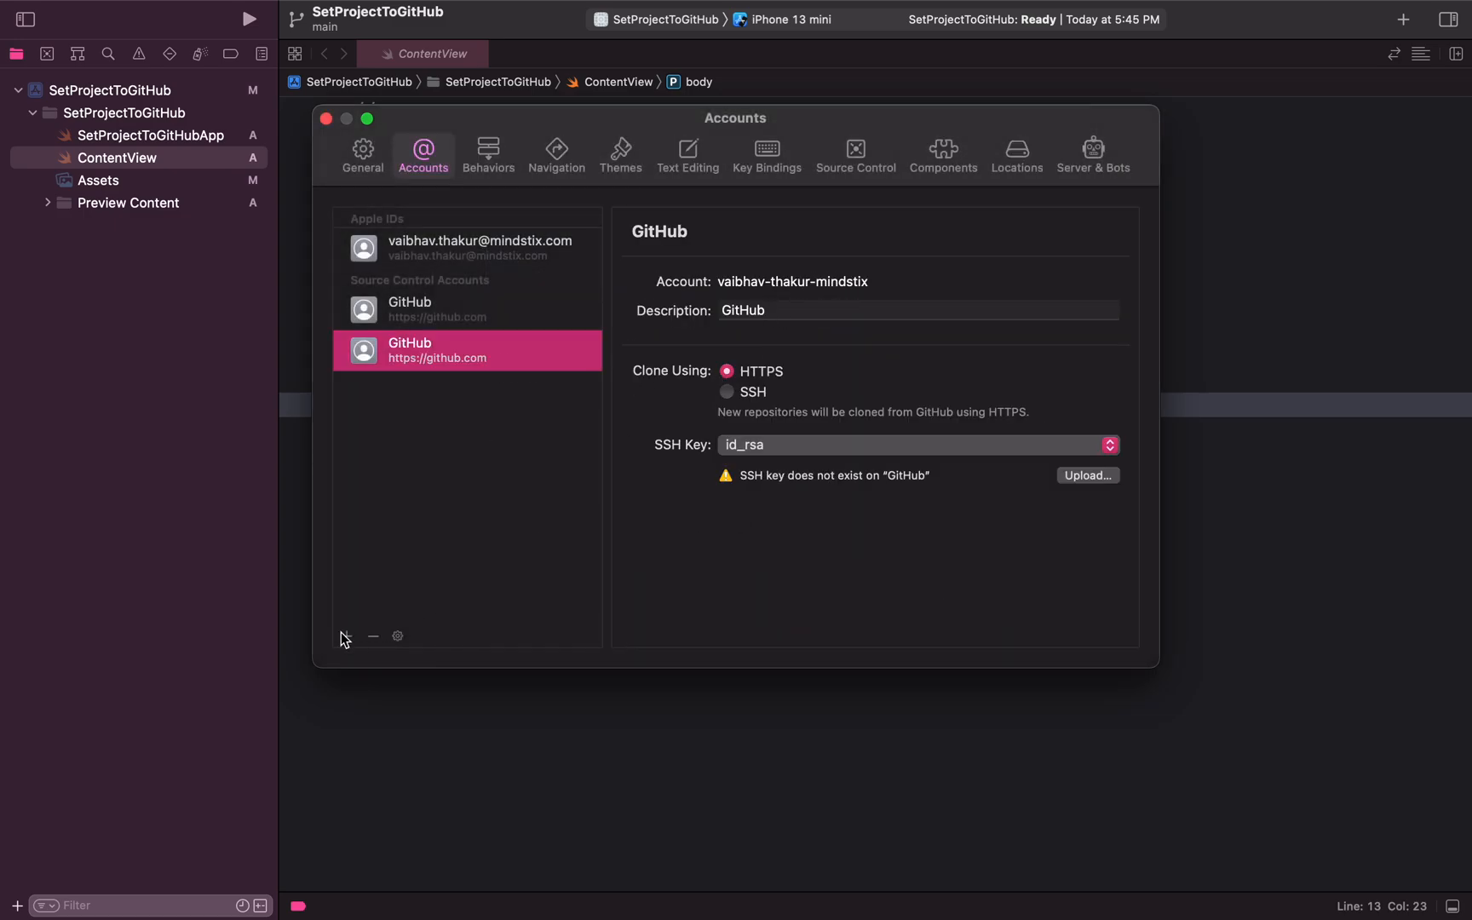
click(326, 120)
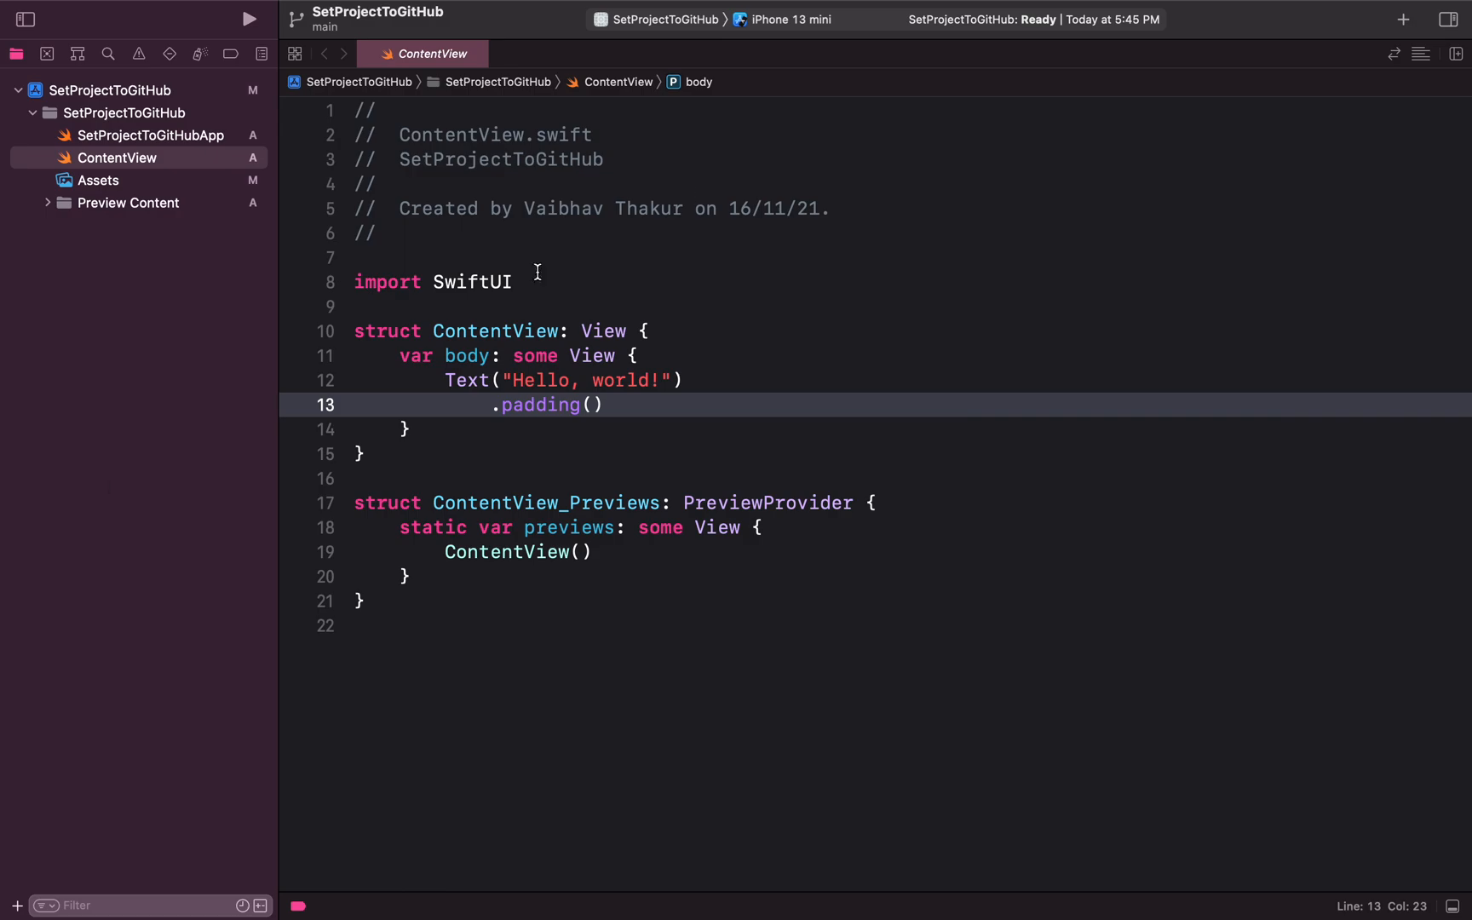
- Create a private GitHub remote named origin for the SetProjectToGitHub repository under the Mindstix GitHub account
click(48, 54)
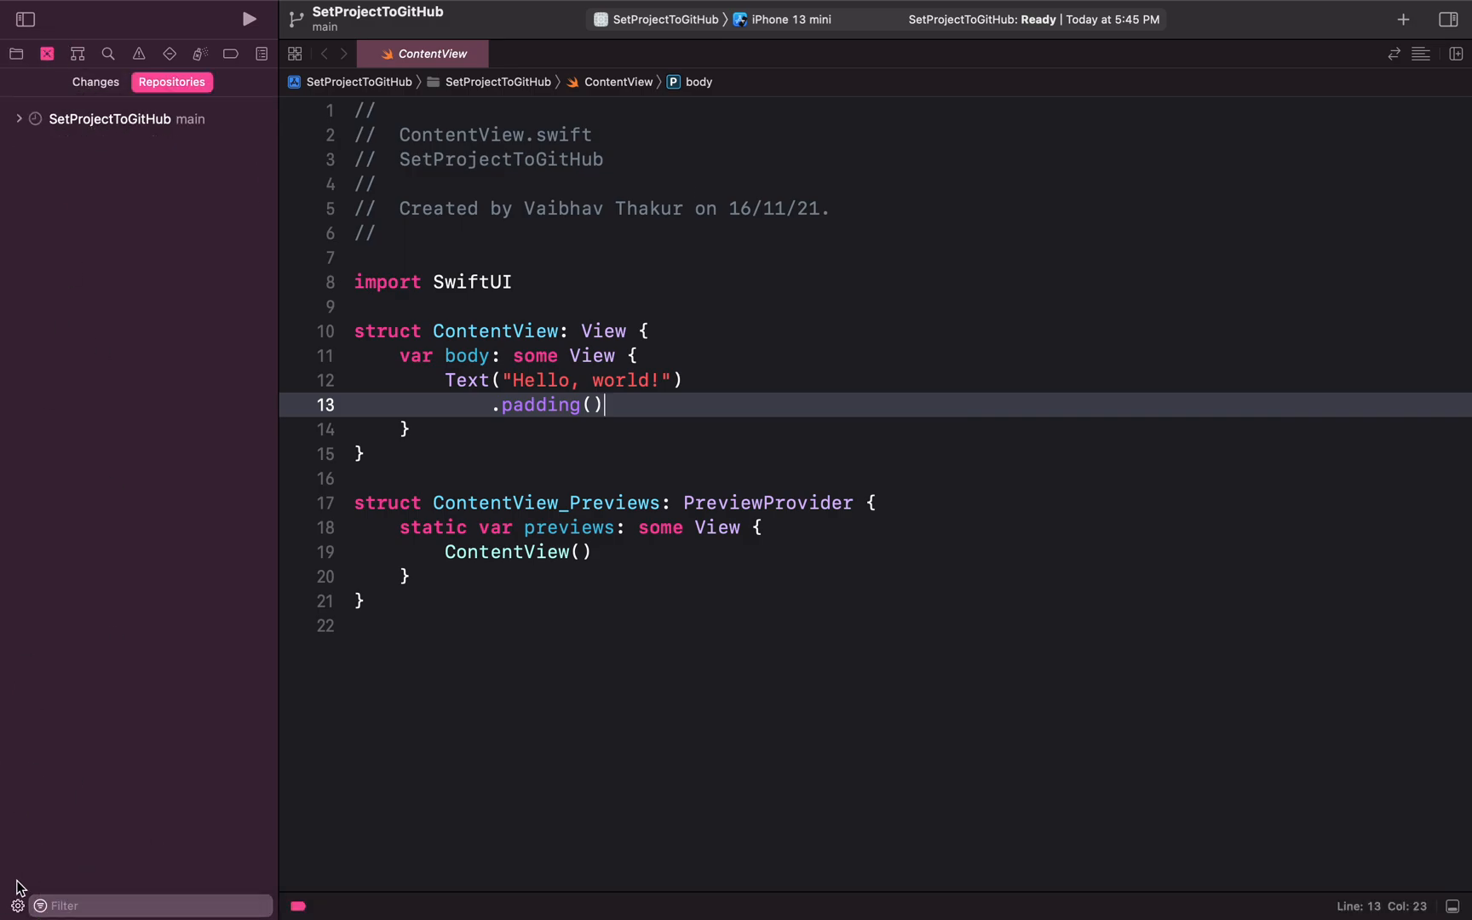
click(17, 906)
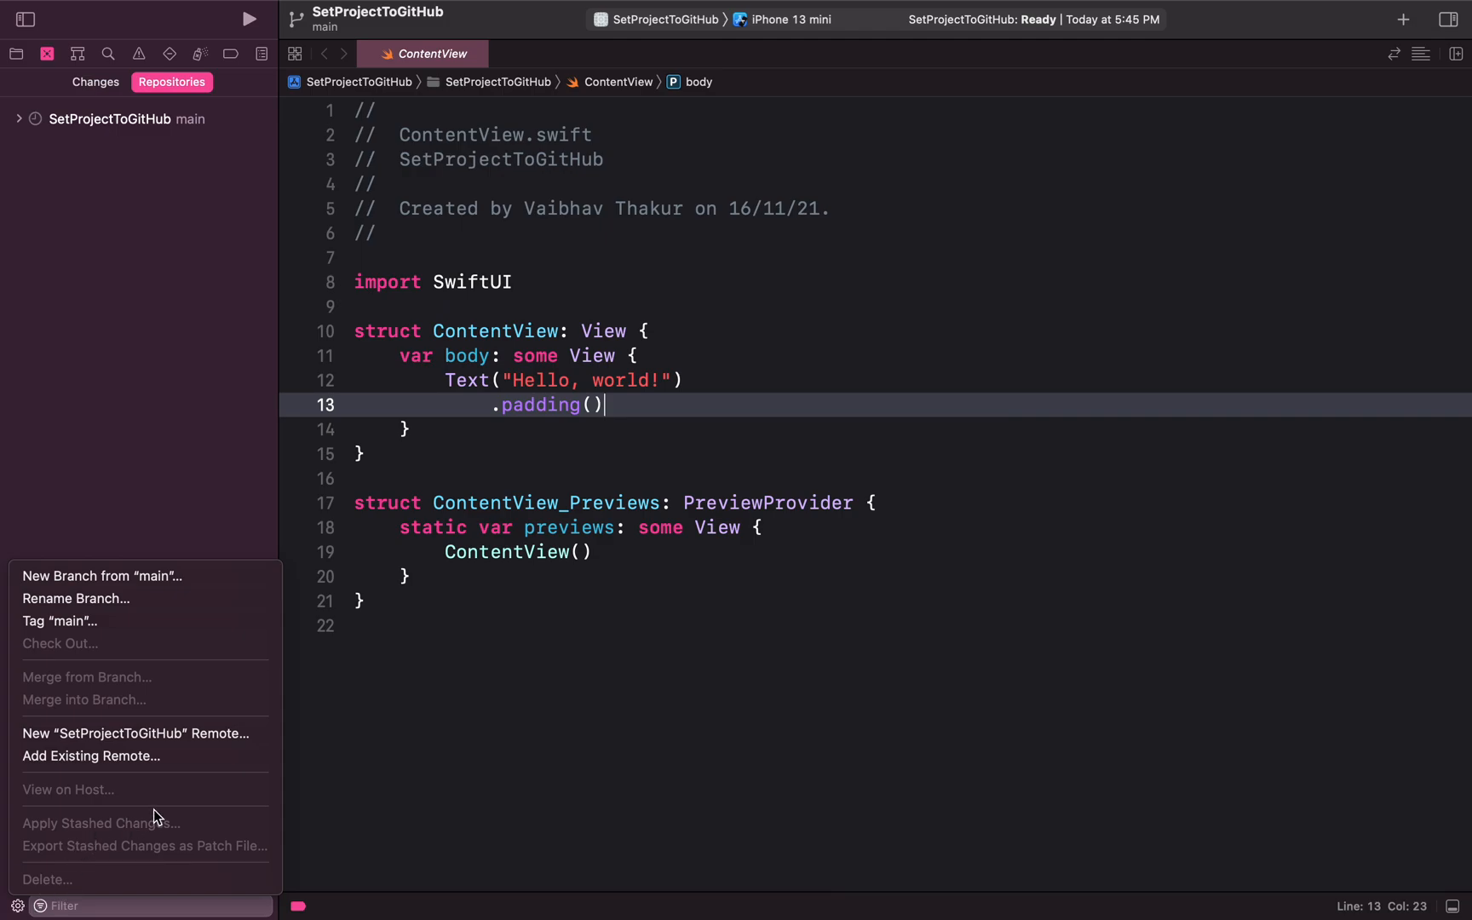
click(112, 734)
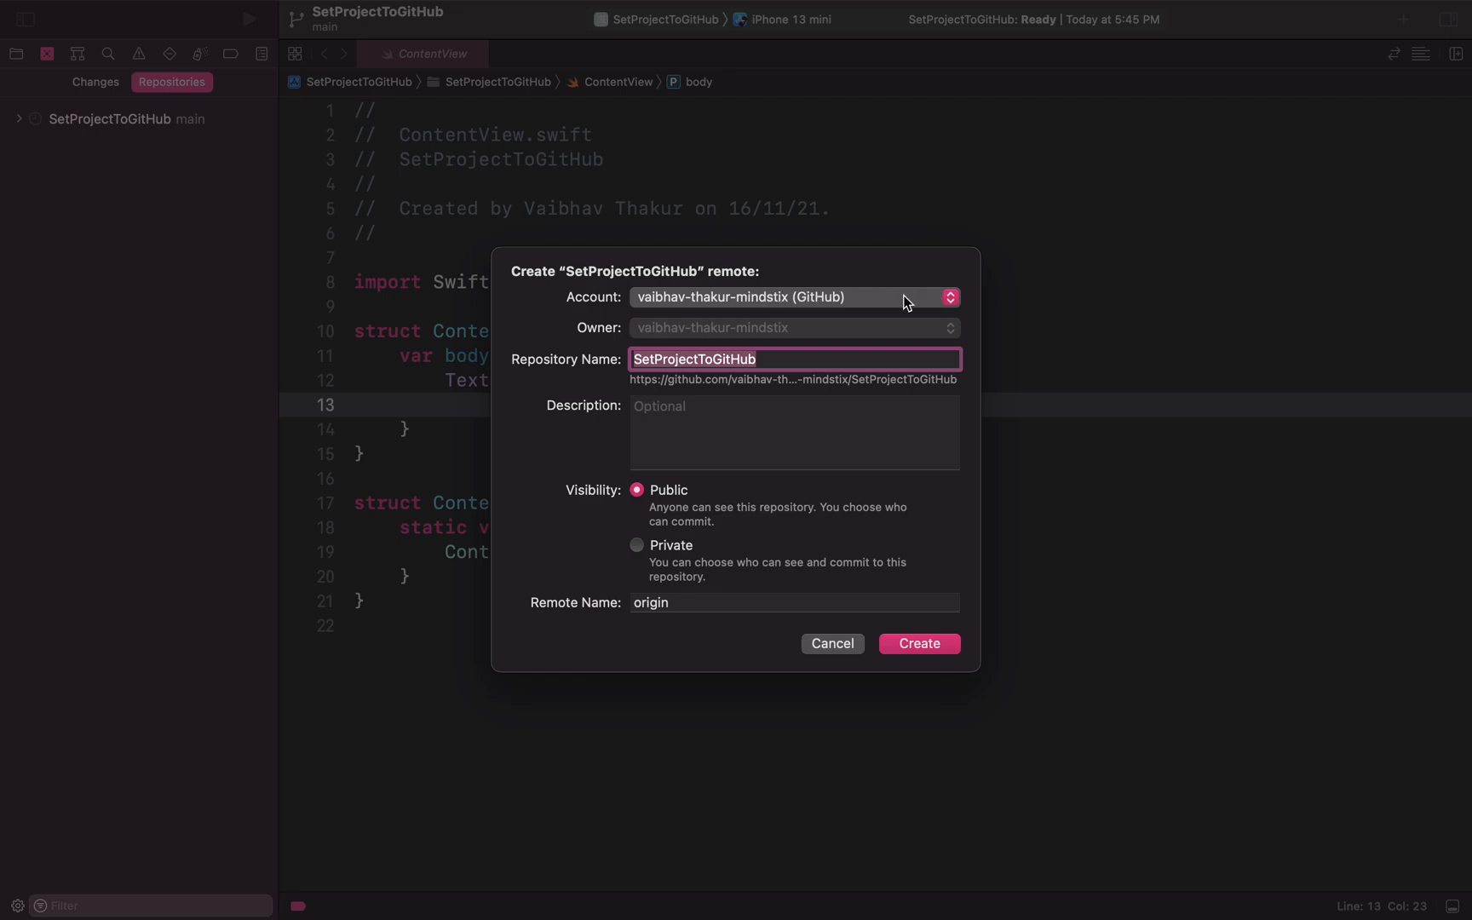
click(949, 297)
click(945, 300)
click(639, 544)
click(910, 642)
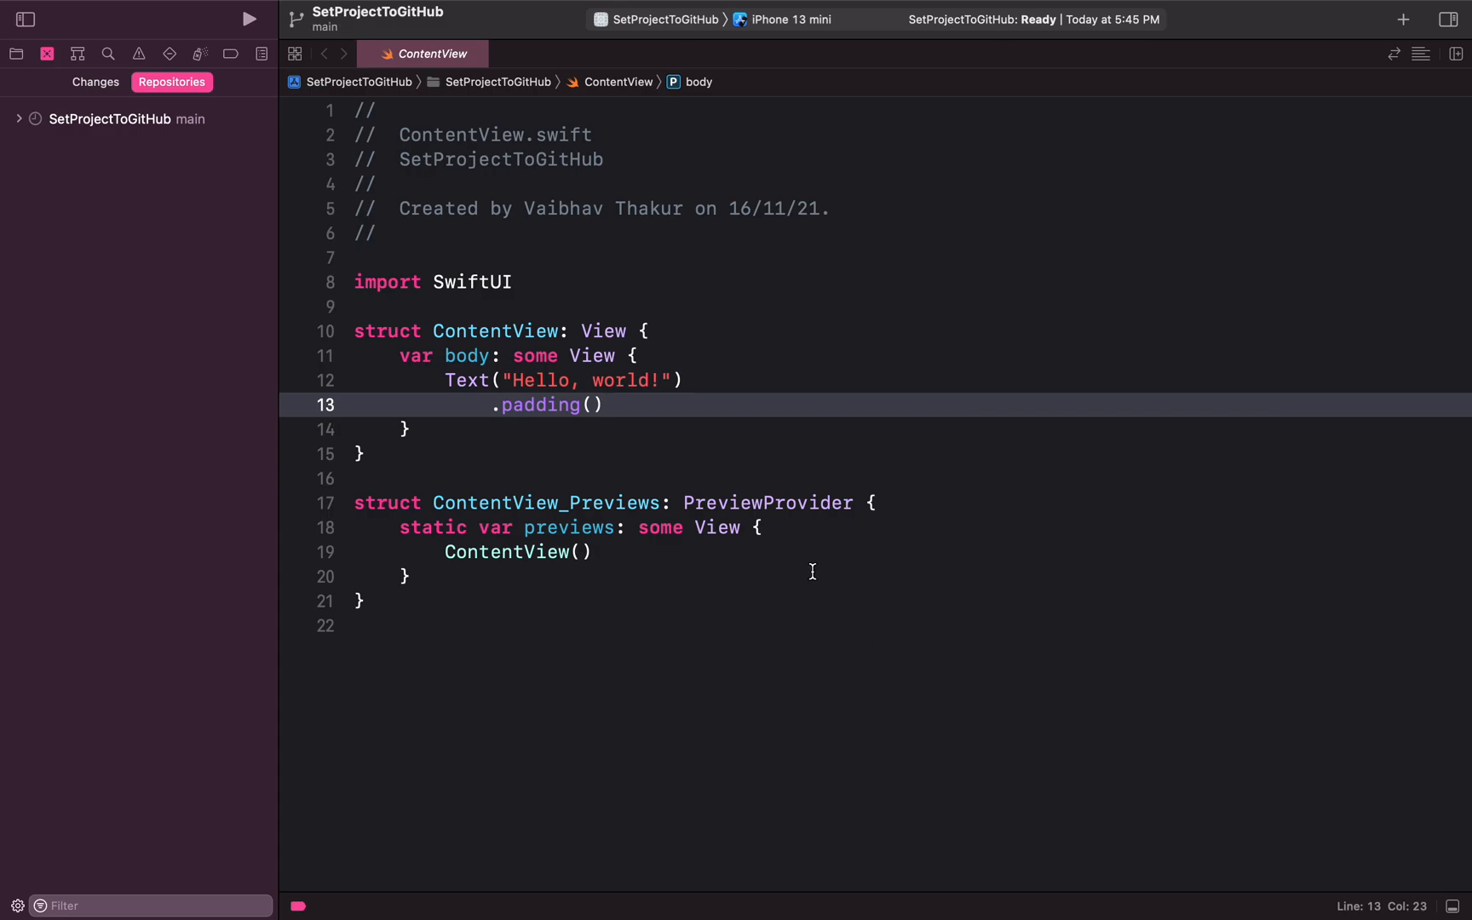
- Examine the commit history of the main branch under the origin remote, close that history, and check the current branch's details
click(17, 121)
click(33, 231)
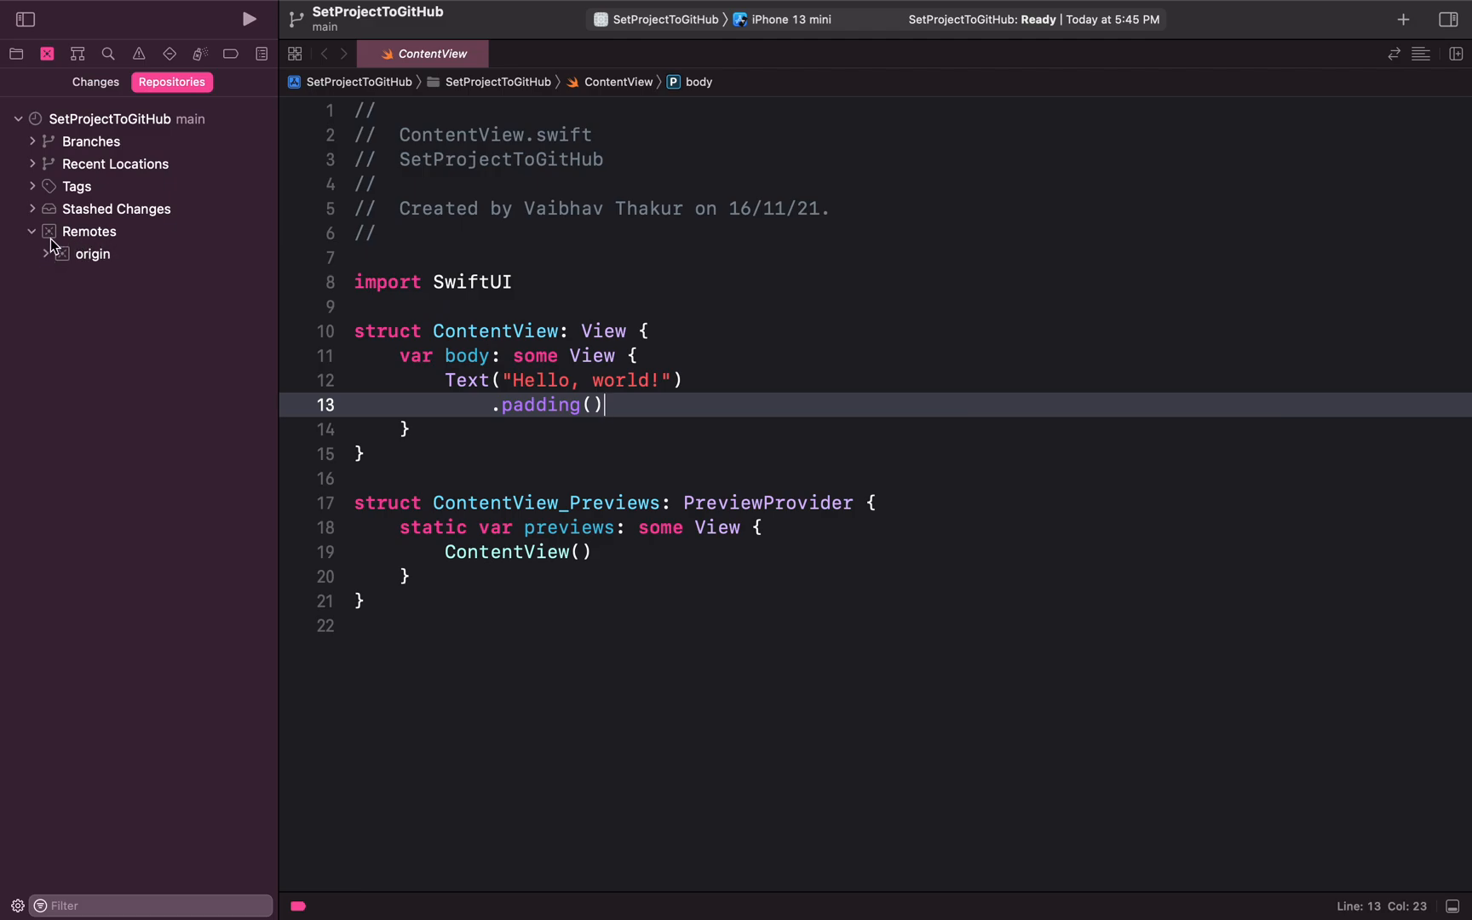
click(44, 255)
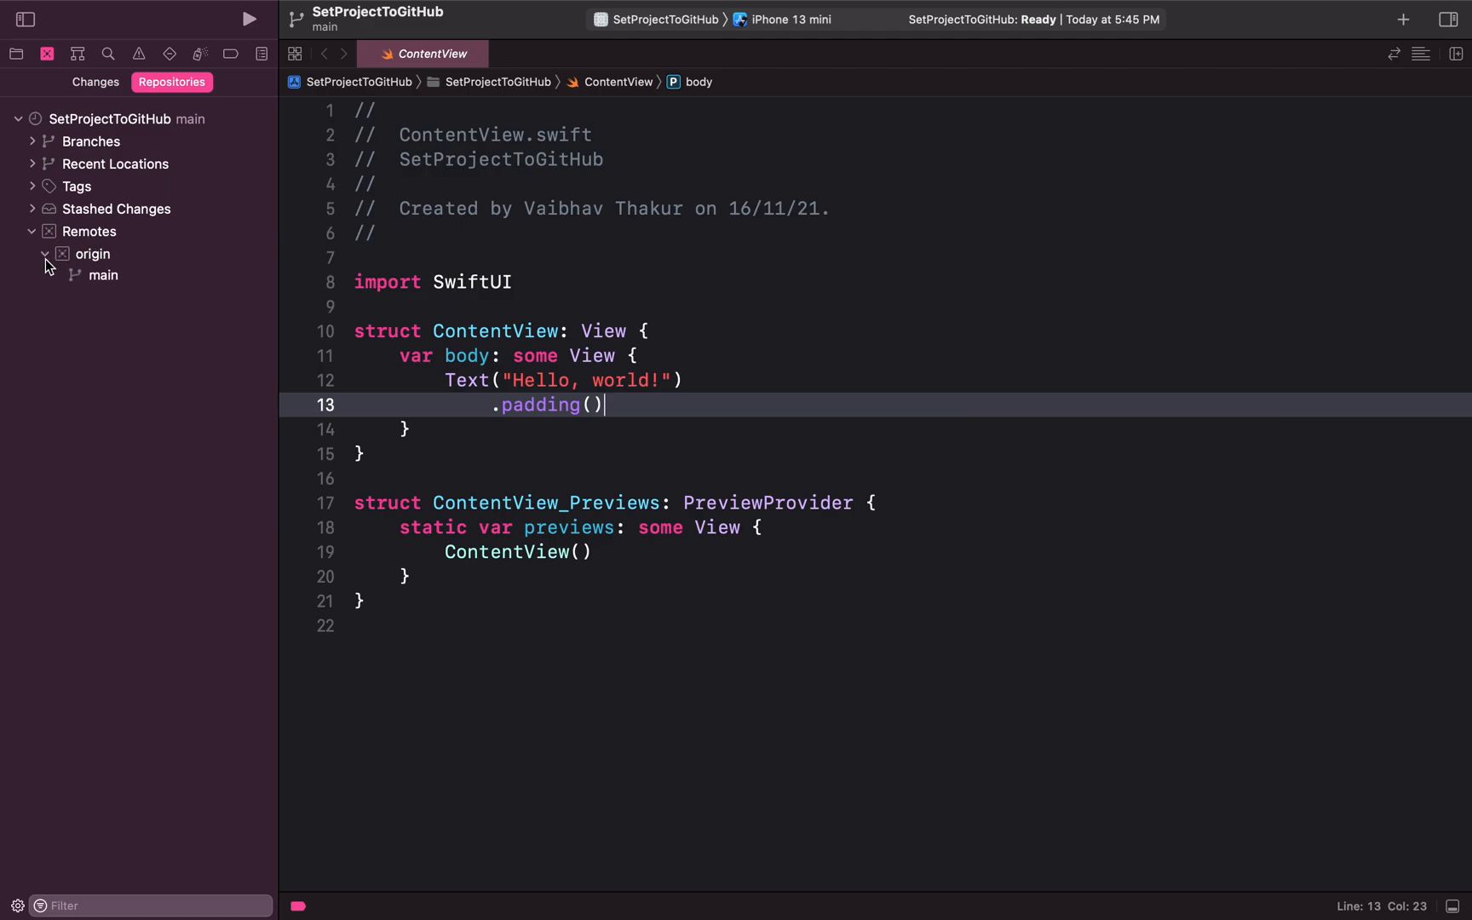
click(94, 279)
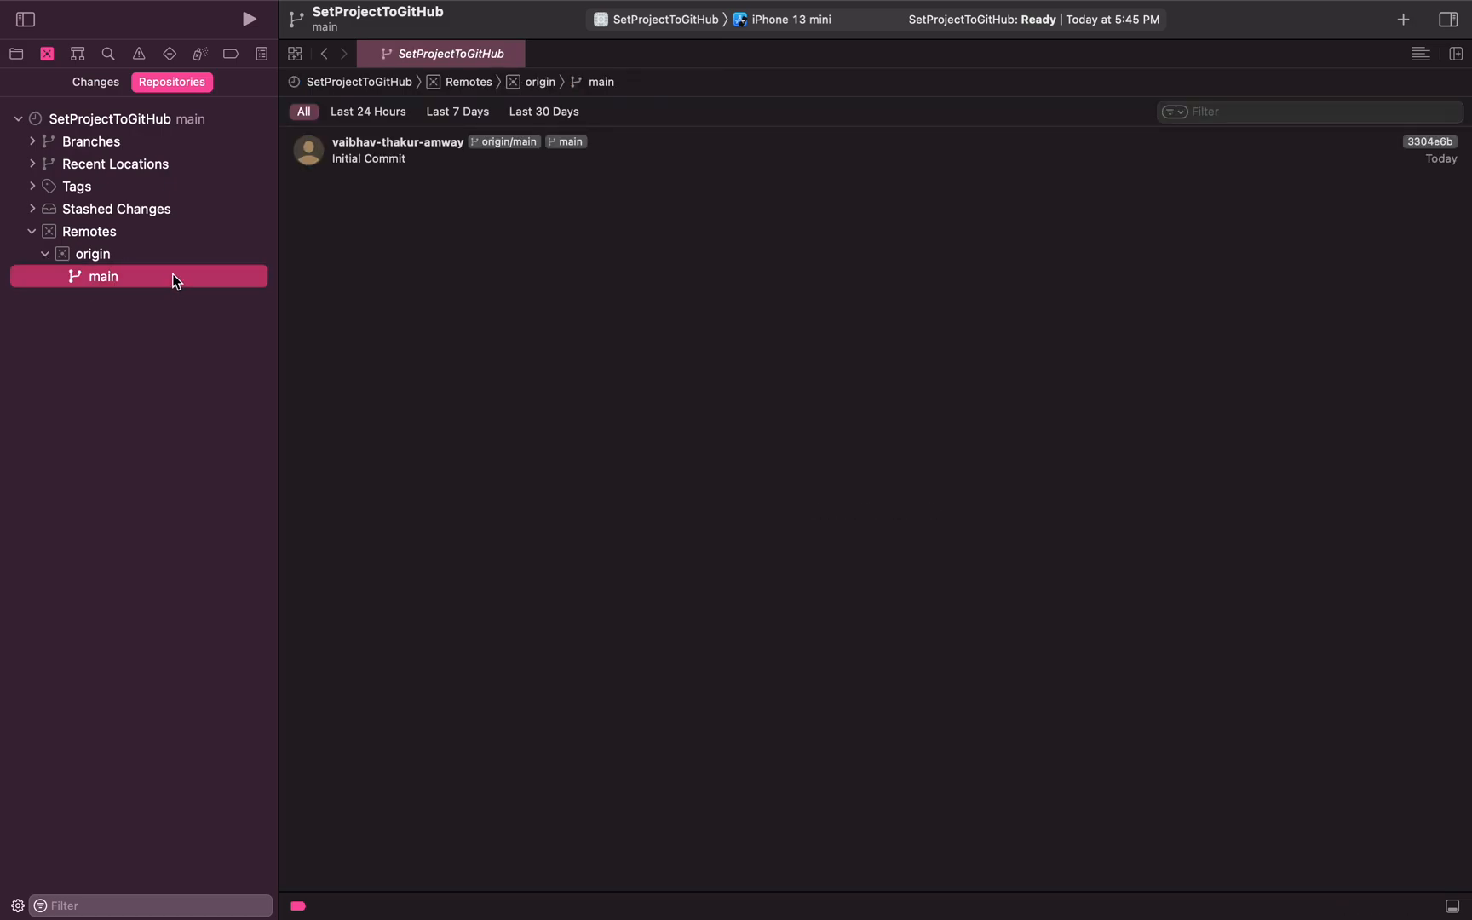
click(528, 228)
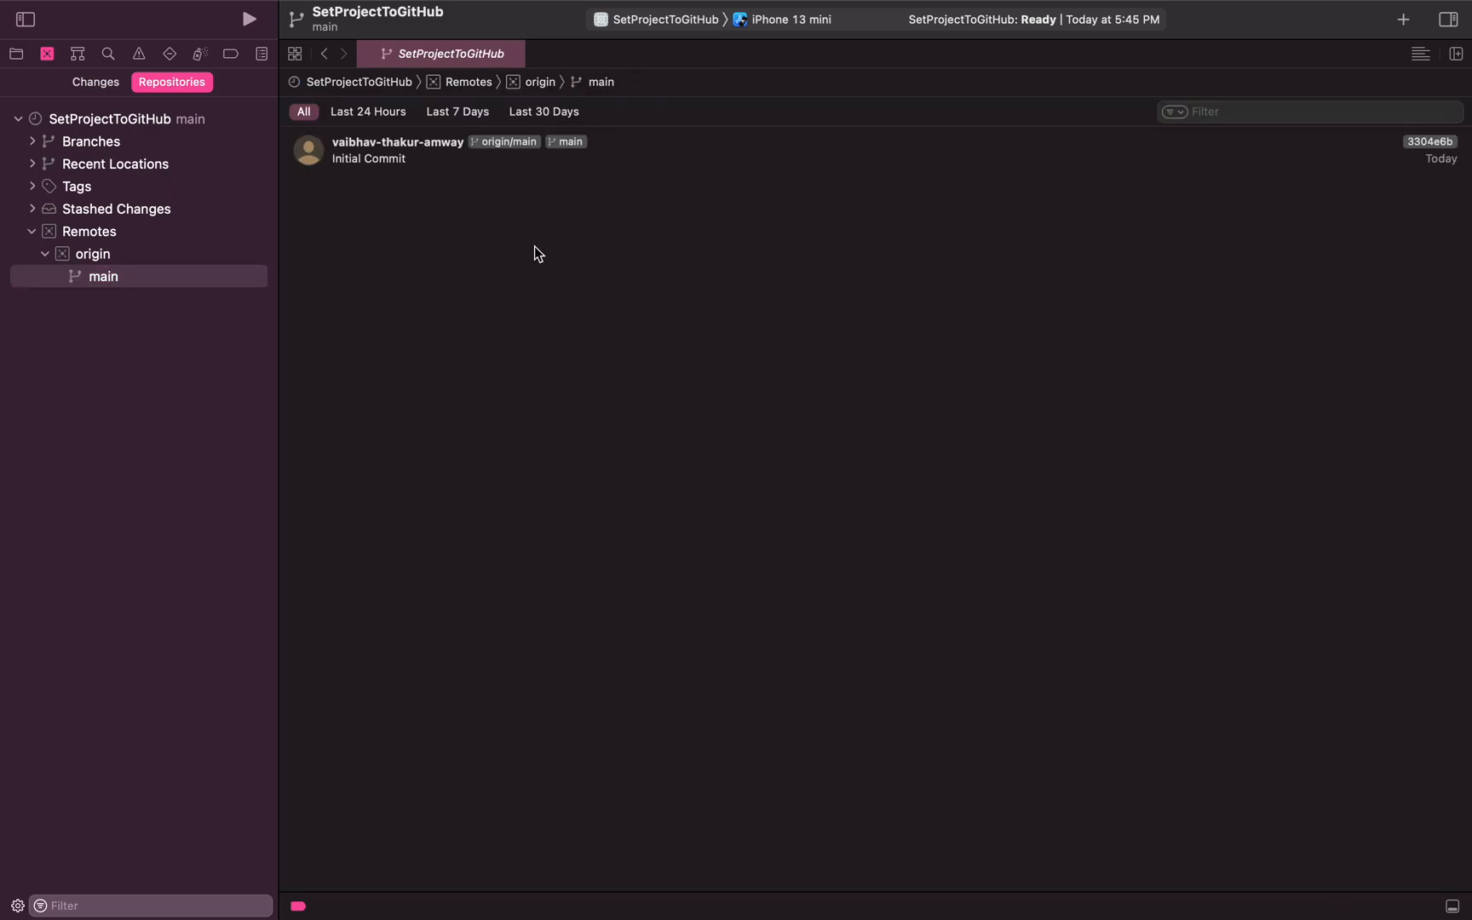
click(367, 53)
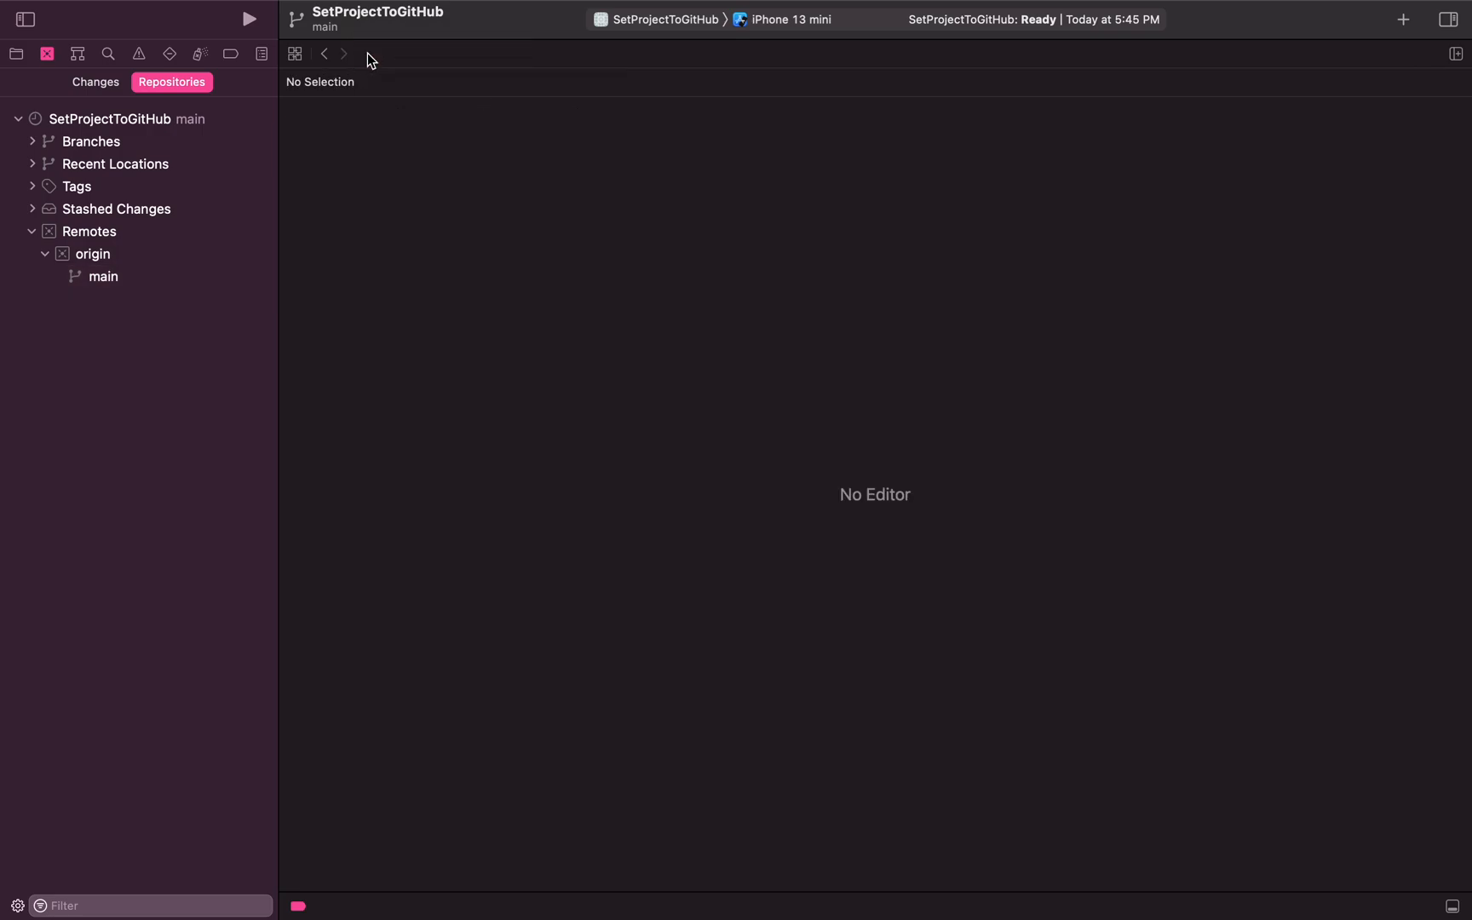
click(351, 28)
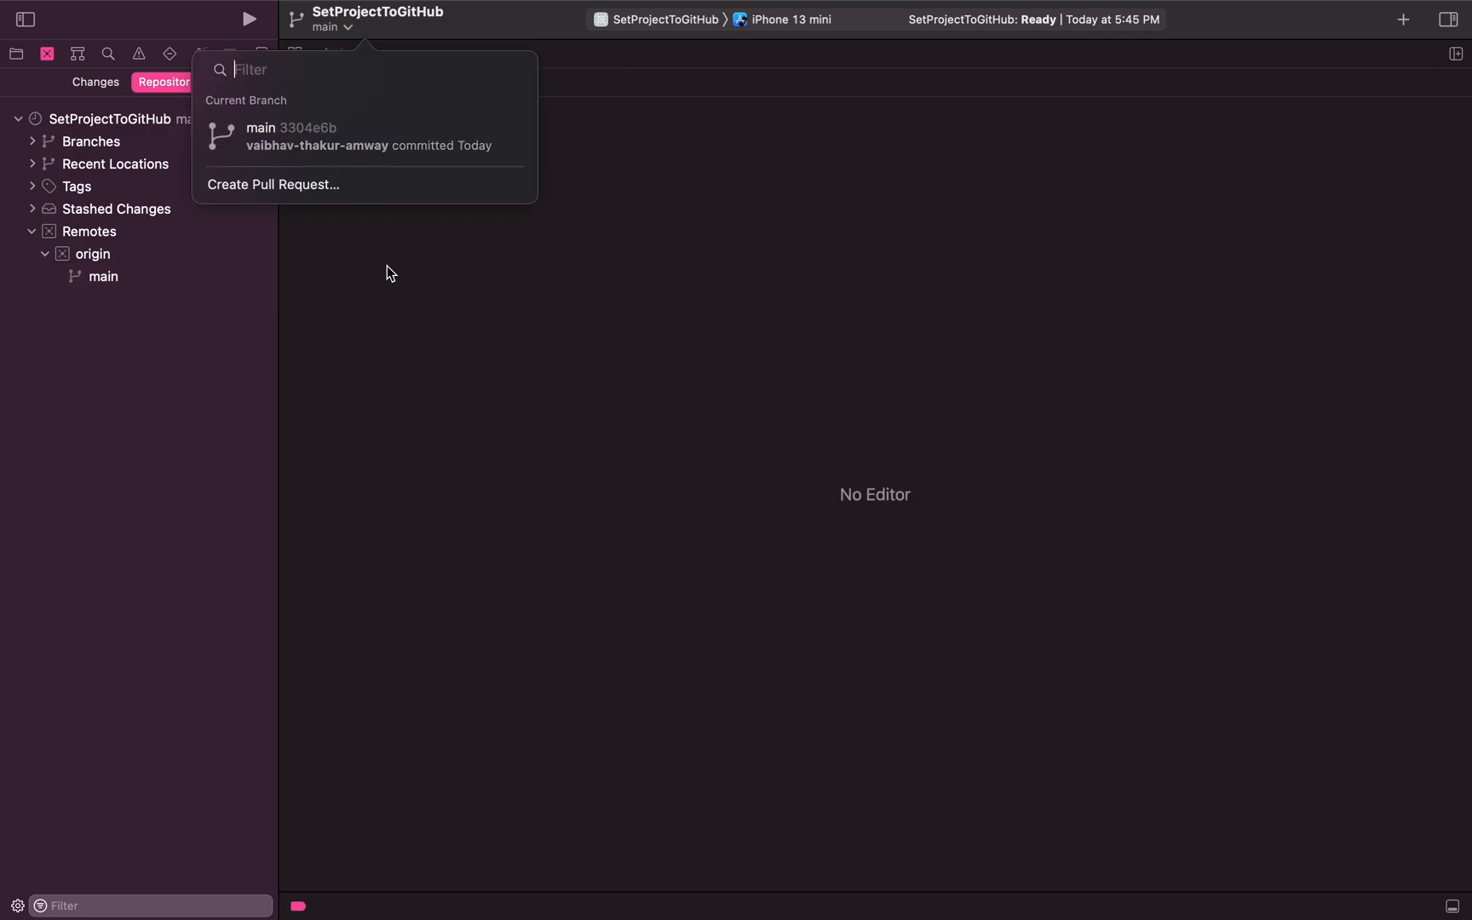
click(394, 308)
- Switch to Chrome and open the SetProjectToGitHub repository from the account's list of repositories on GitHub
key(ctrl+Right)
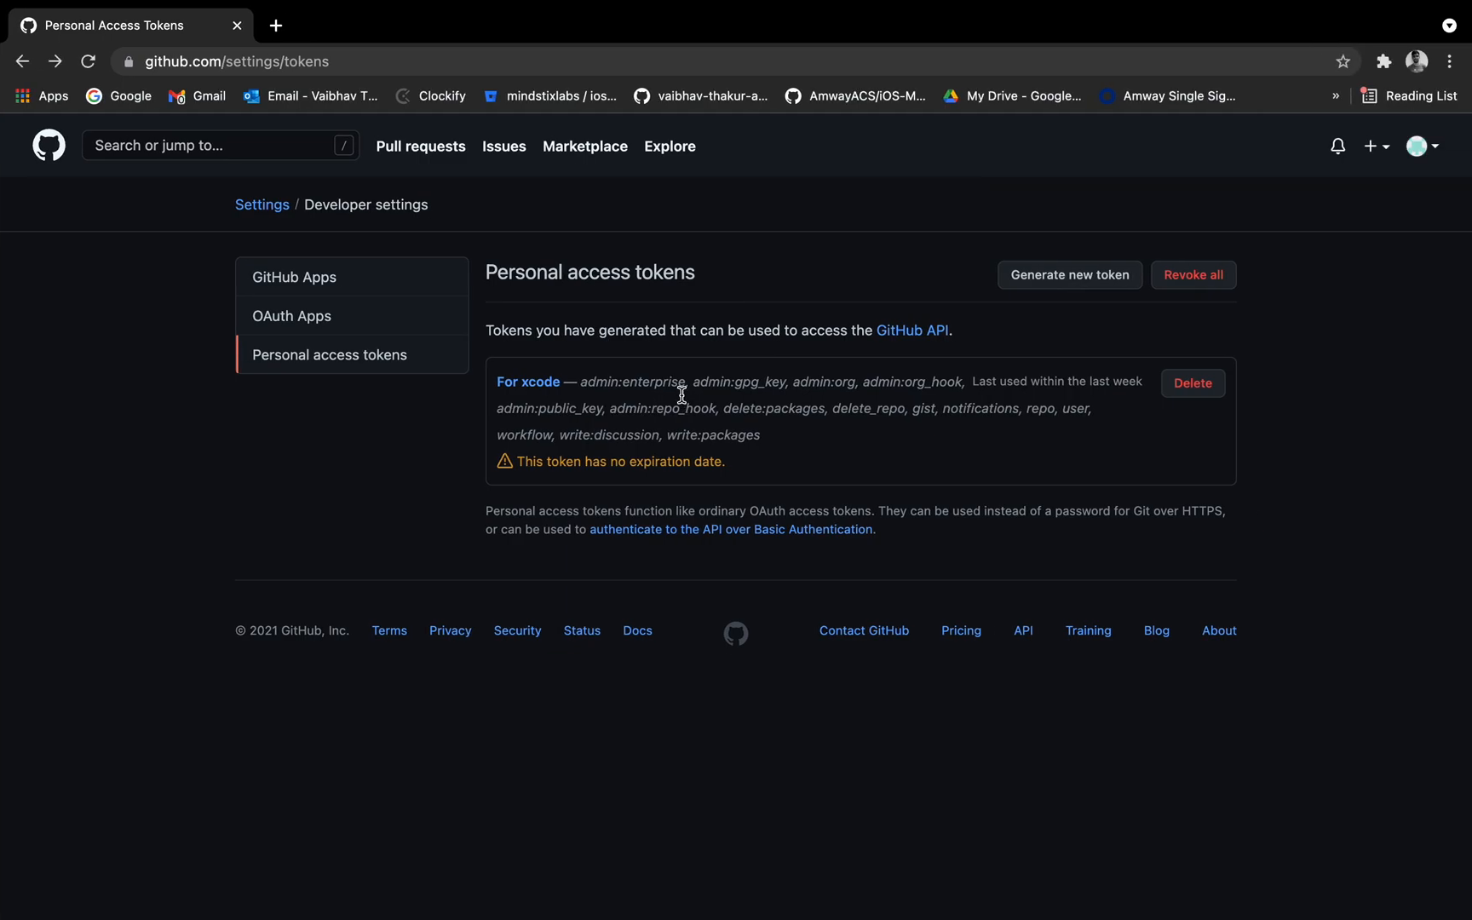
click(48, 146)
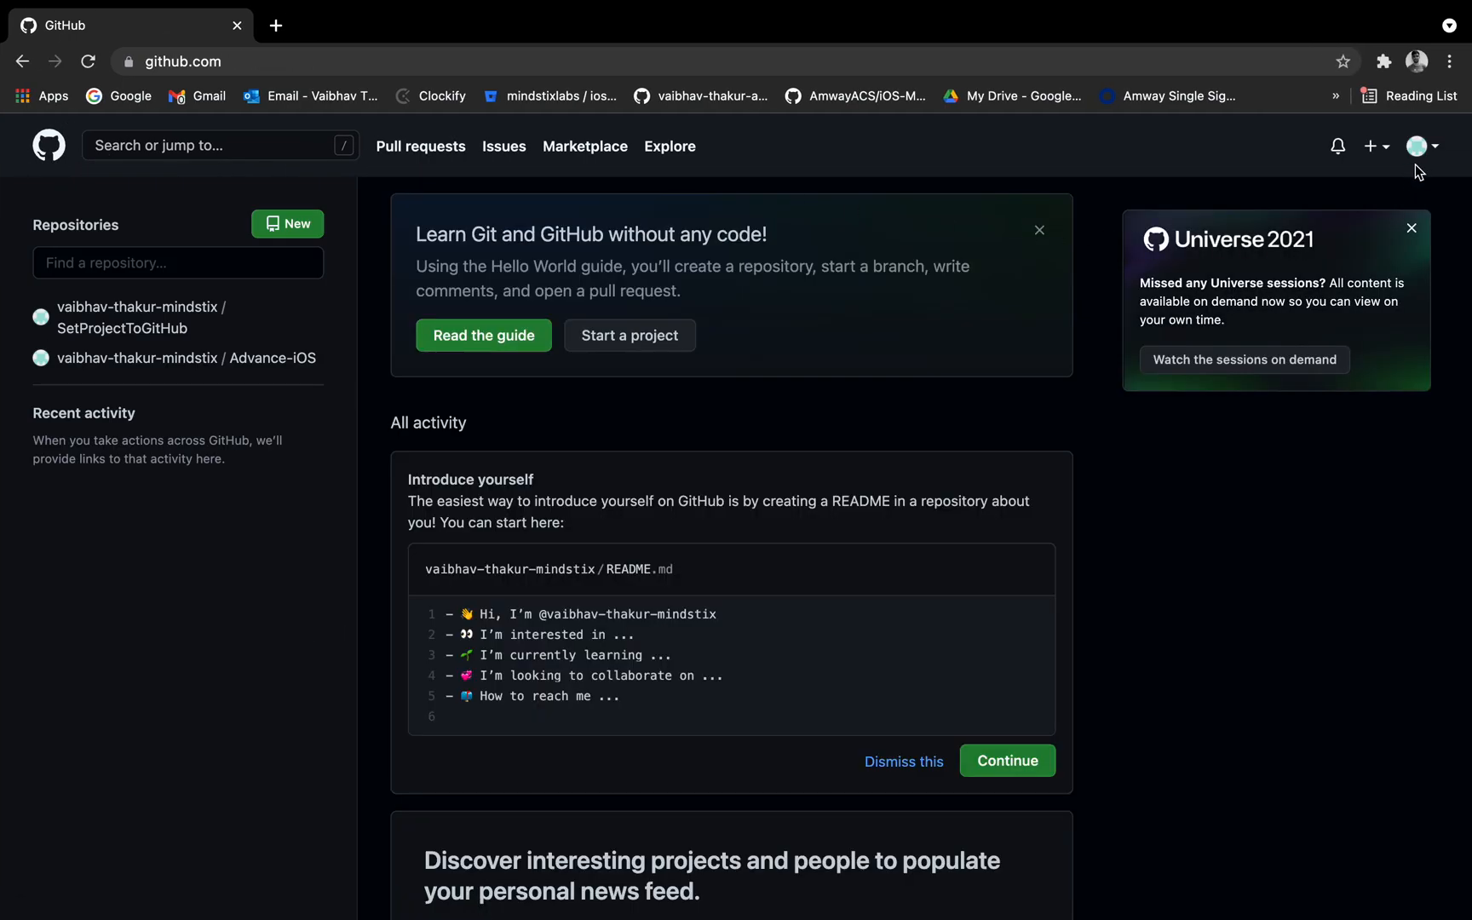
click(1420, 147)
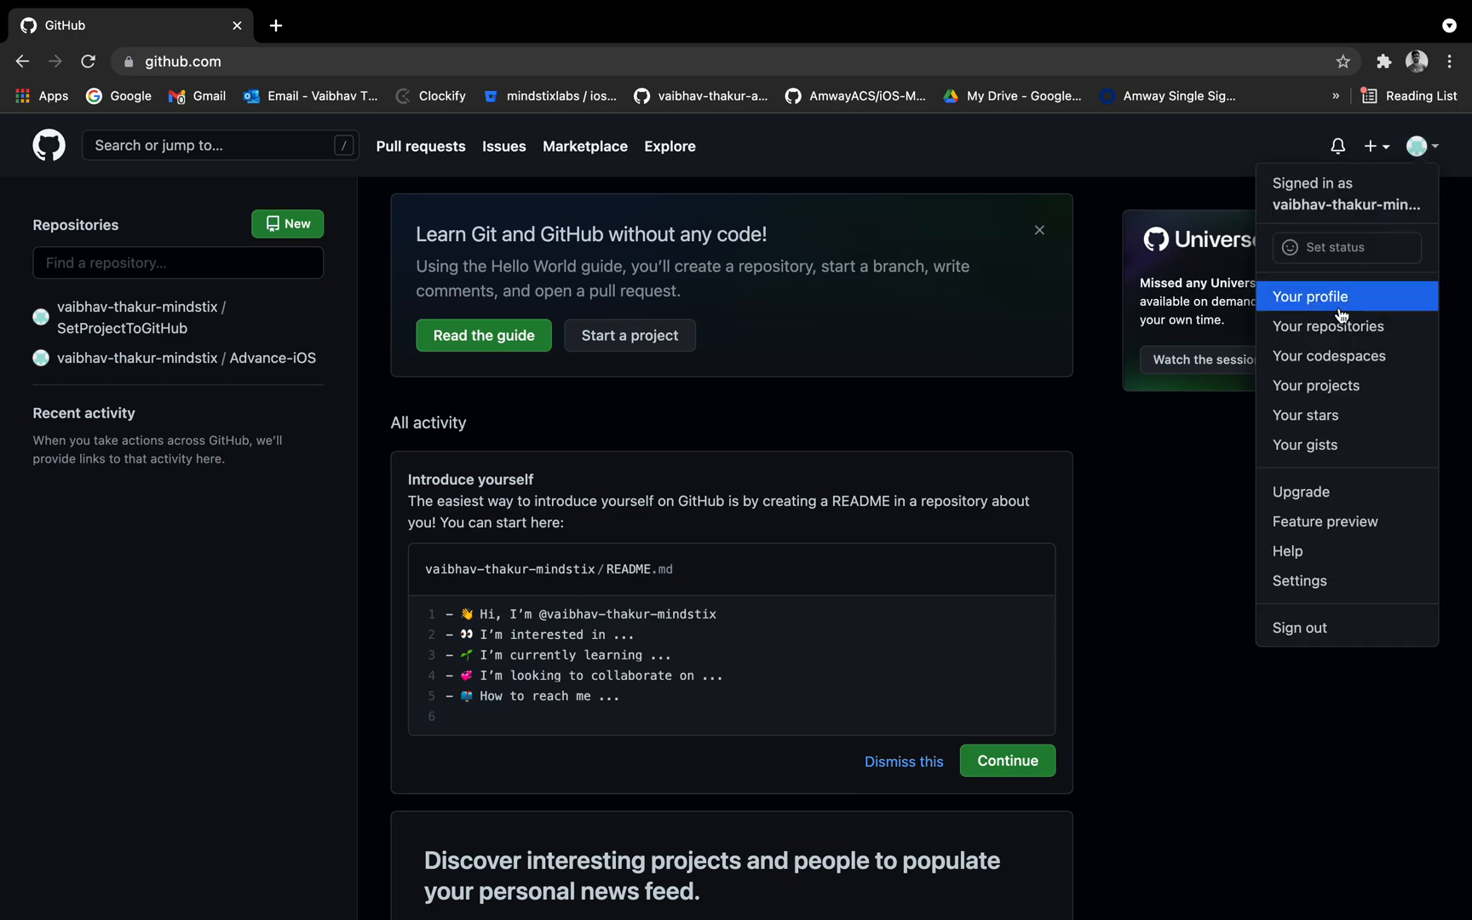
click(1335, 332)
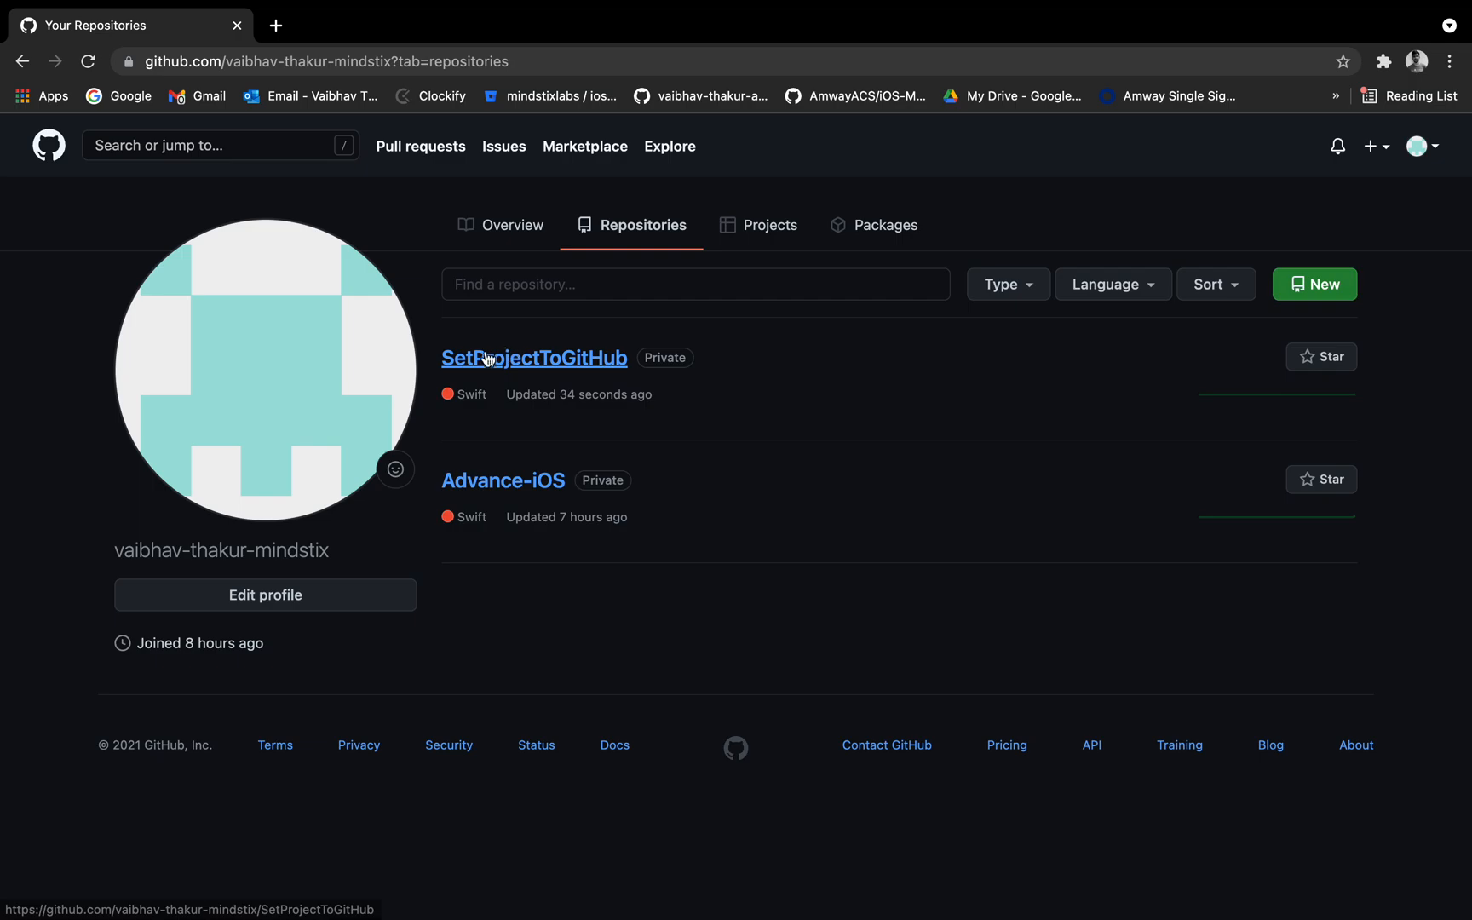
click(564, 358)
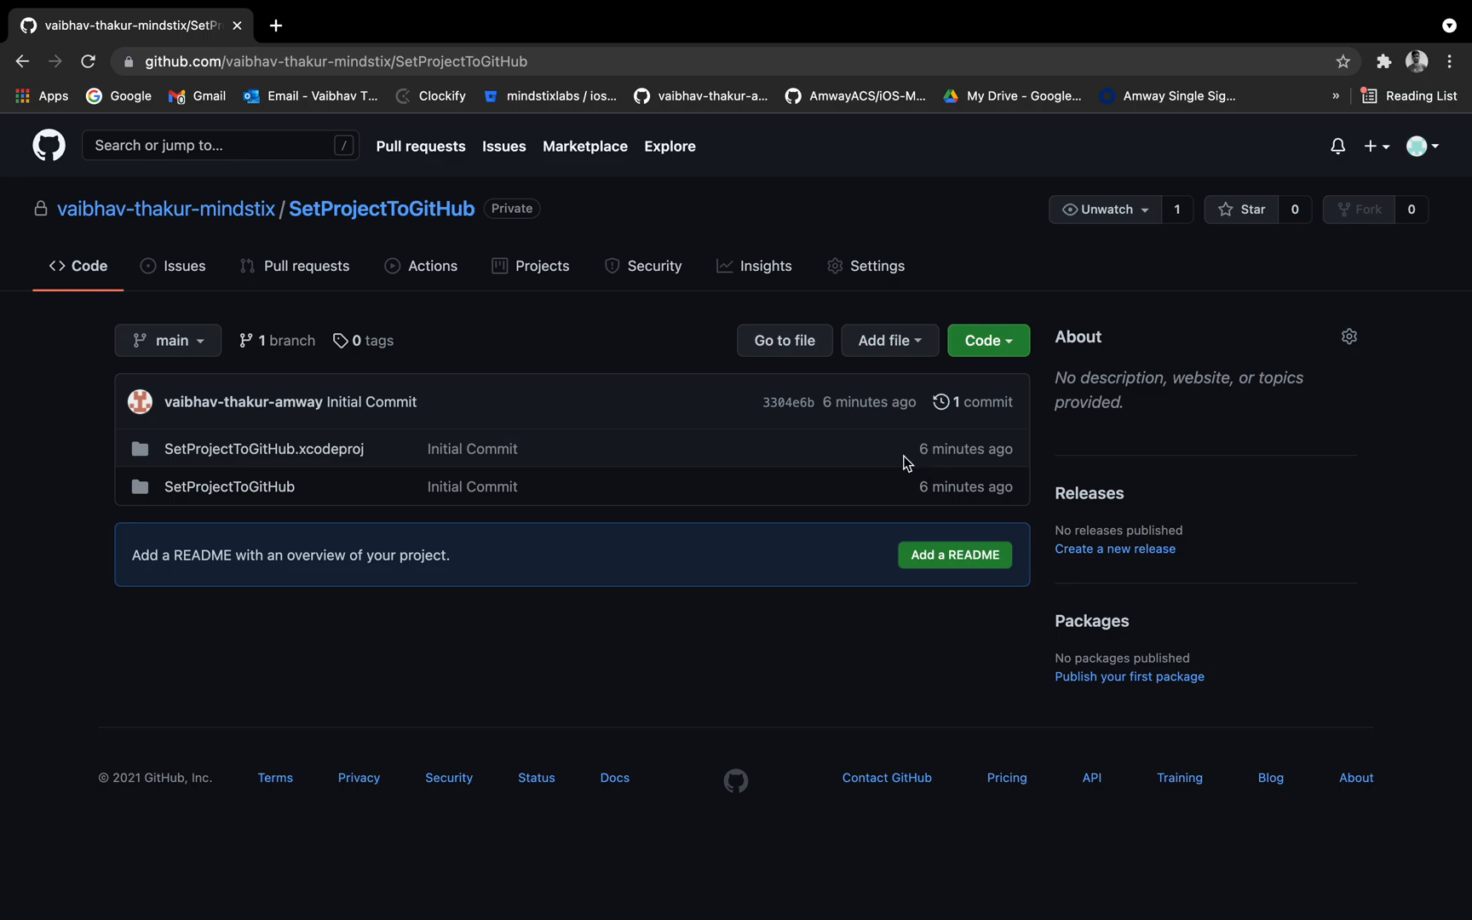
- Check the commit time of SetProjectToGitHub.xcodeproj and the repository's branches, and return to the repository's code page
drag(919, 453, 1012, 451)
click(1021, 450)
click(286, 341)
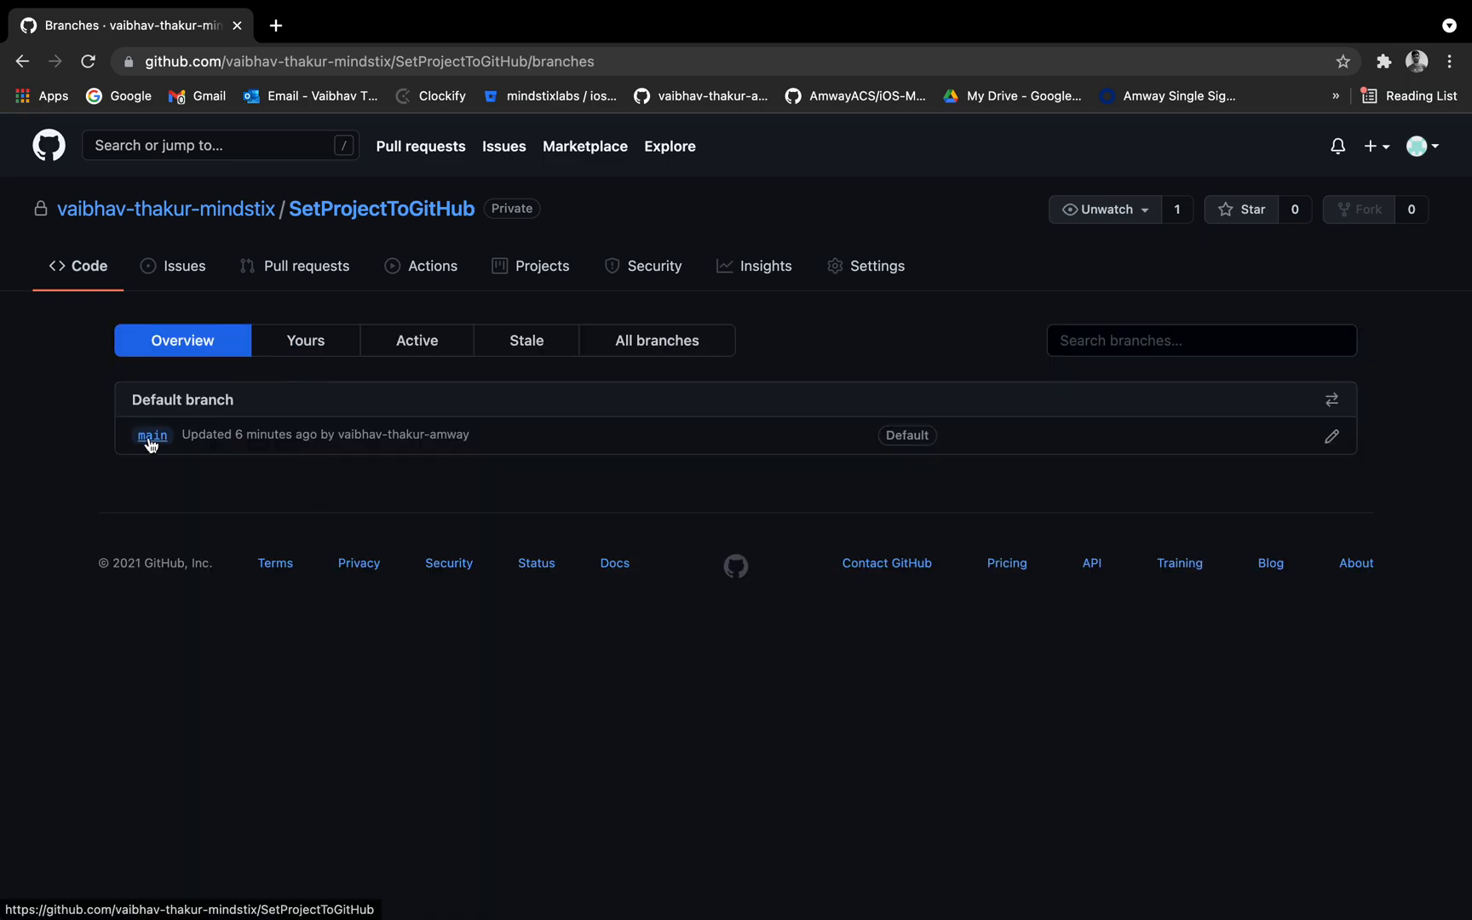
scroll(277, 461, left, 5)
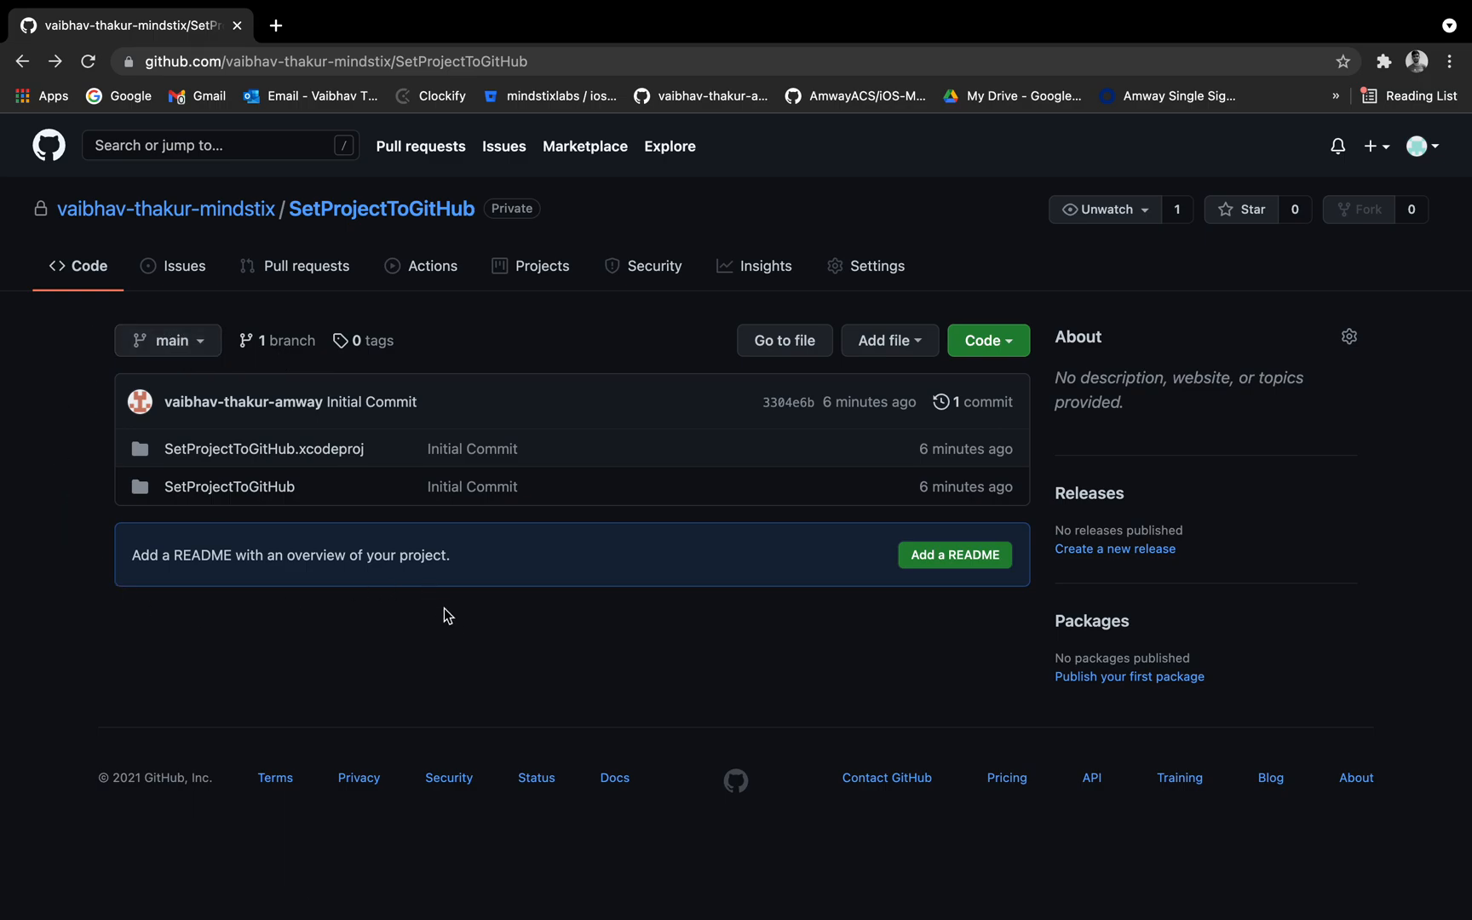
- Return to Xcode and collapse the origin remote and the Remotes group of the SetProjectToGitHub repository
key(ctrl+Left)
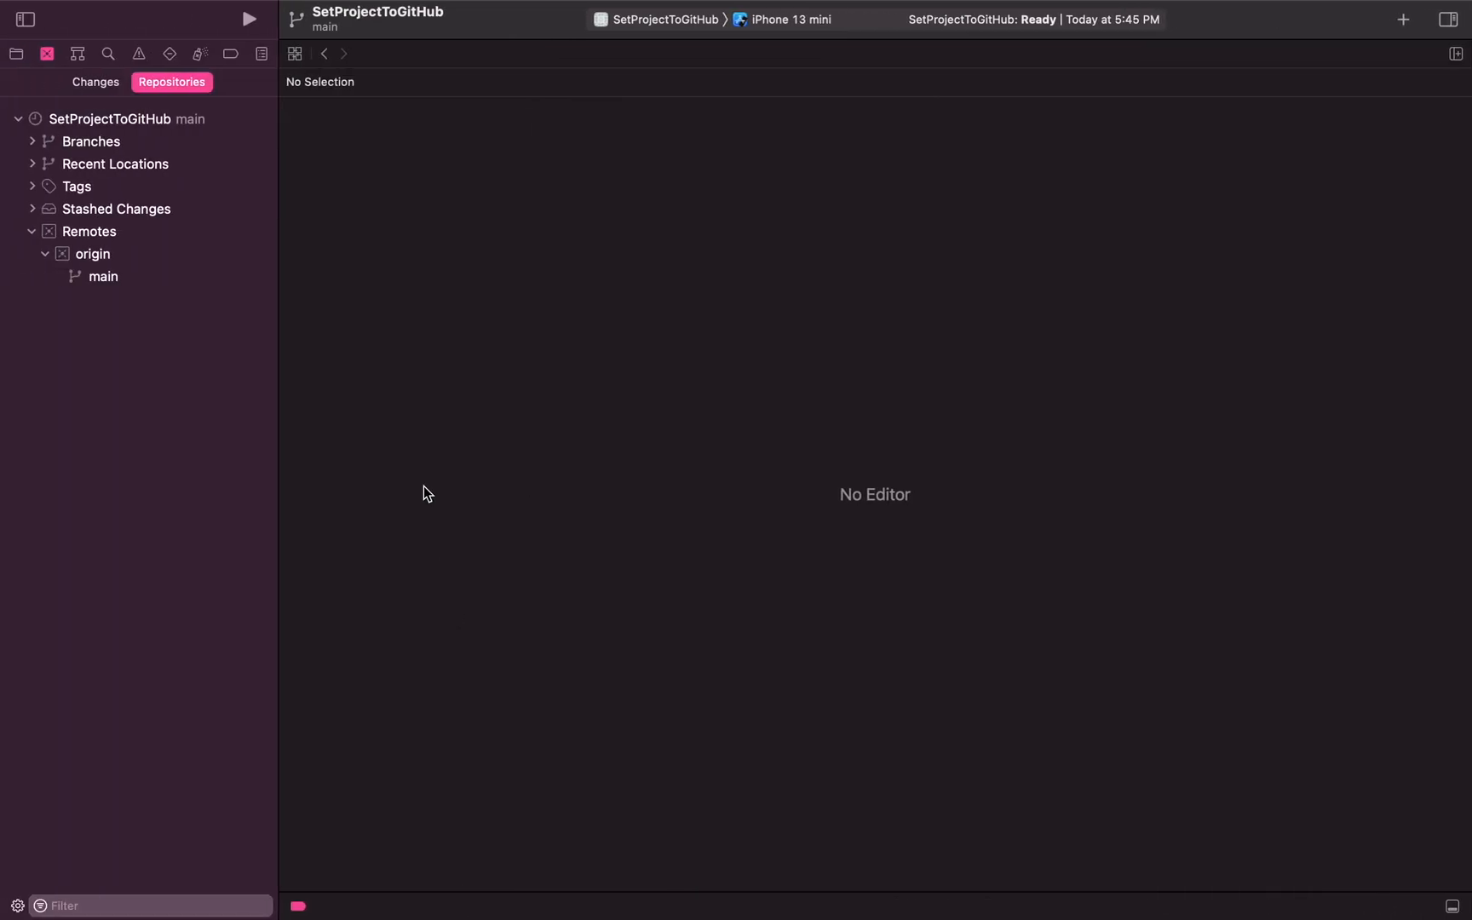
click(45, 254)
click(32, 231)
key(ctrl+Left)
key(ctrl+Left)
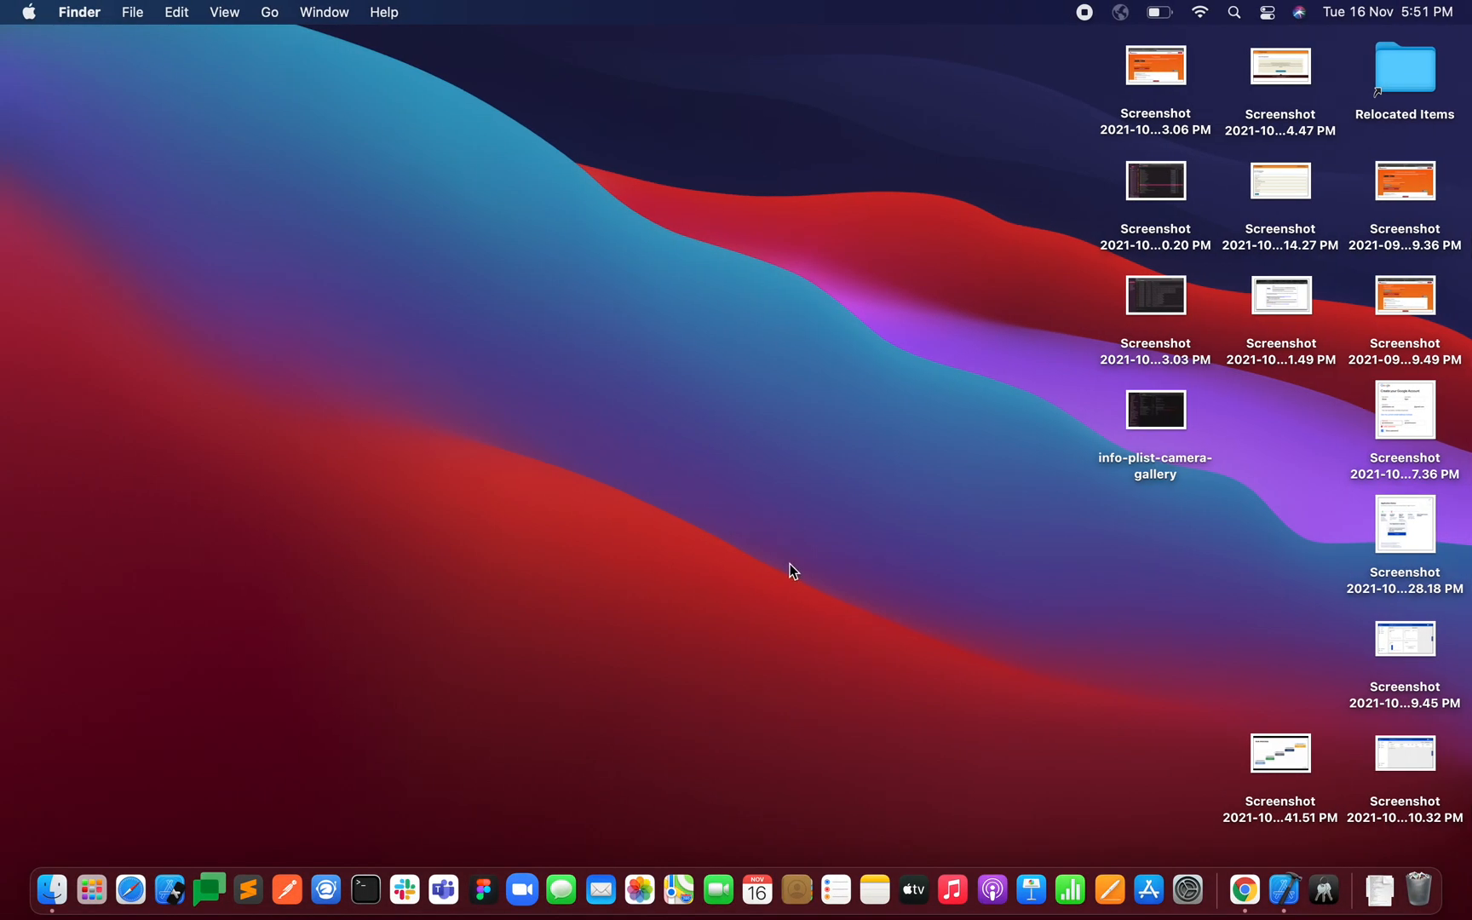
key(ctrl+Right)
key(ctrl+Right)
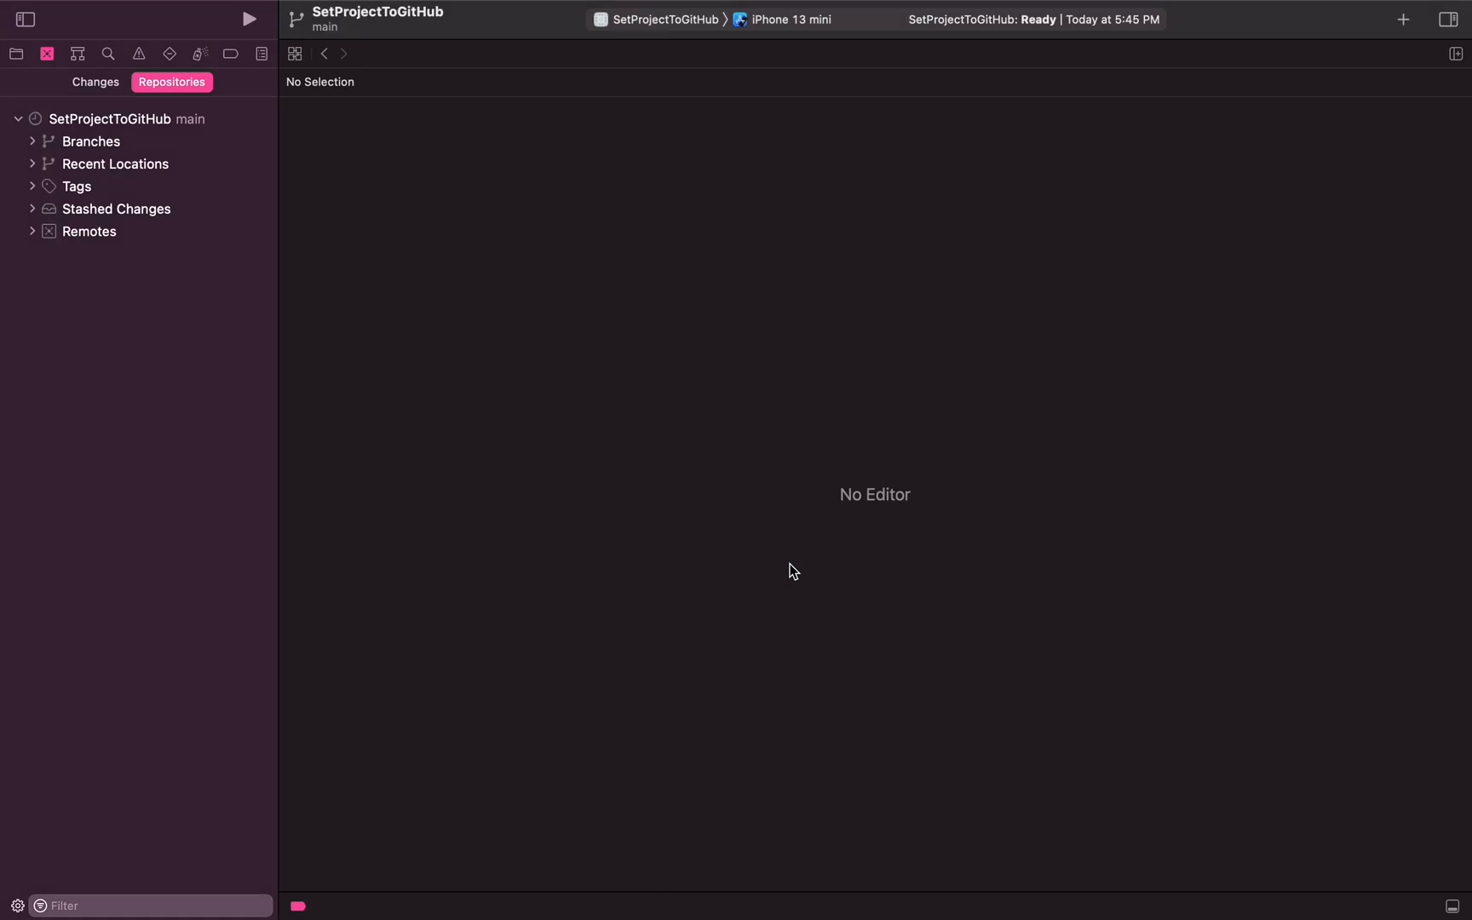